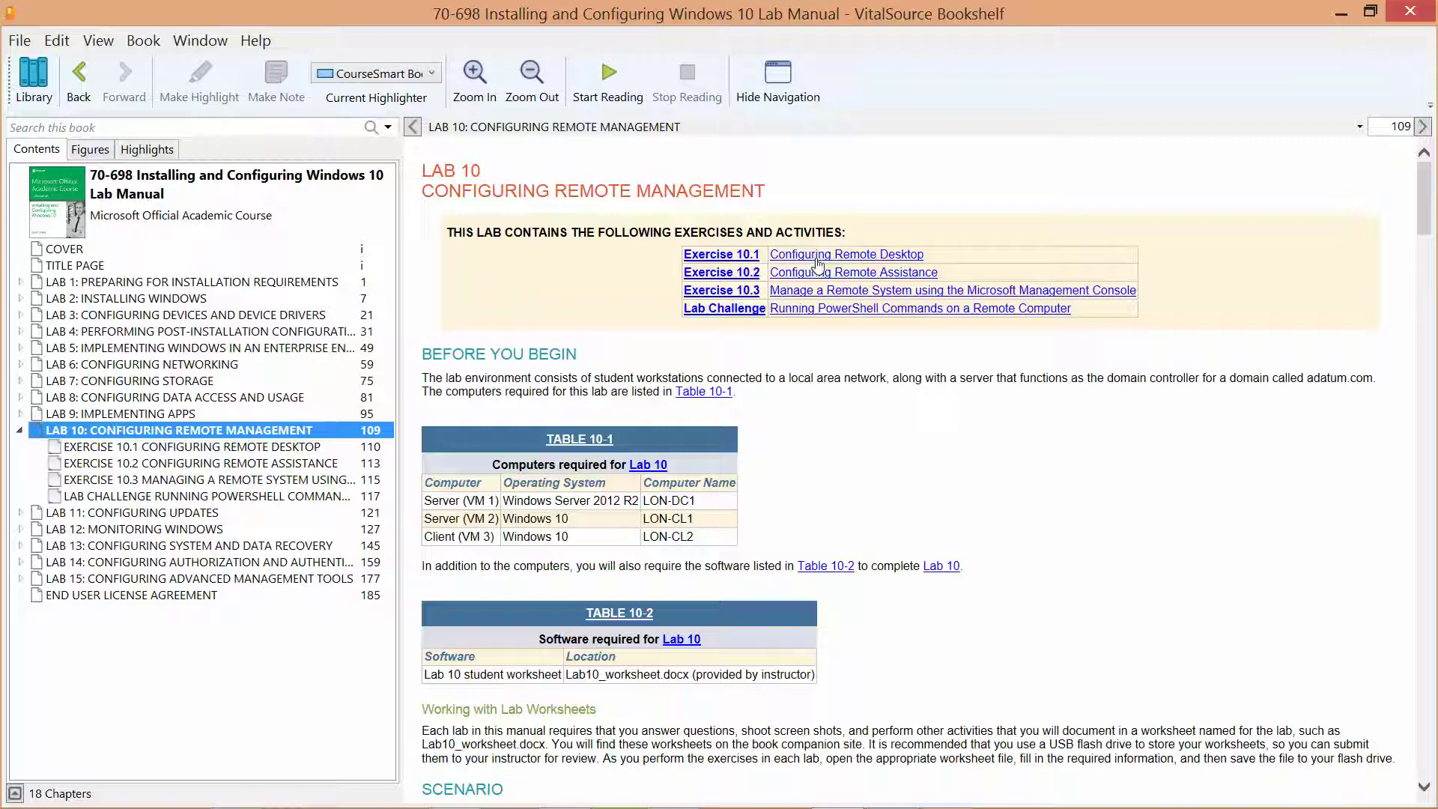
Open the Exercise 10.1 Configuring Remote Desktop section in Bookshelf, then minimize the book window.
click(819, 258)
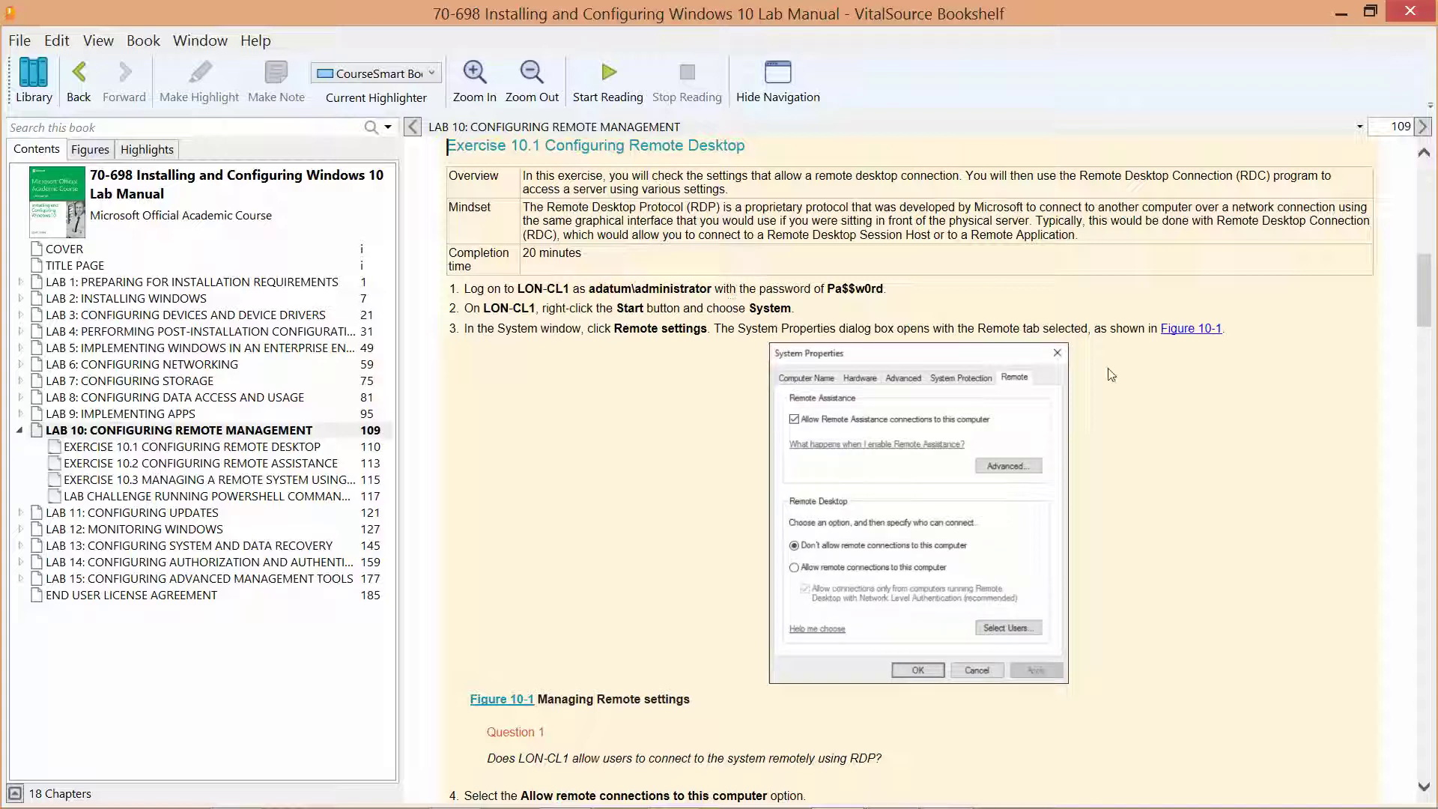
click(1340, 15)
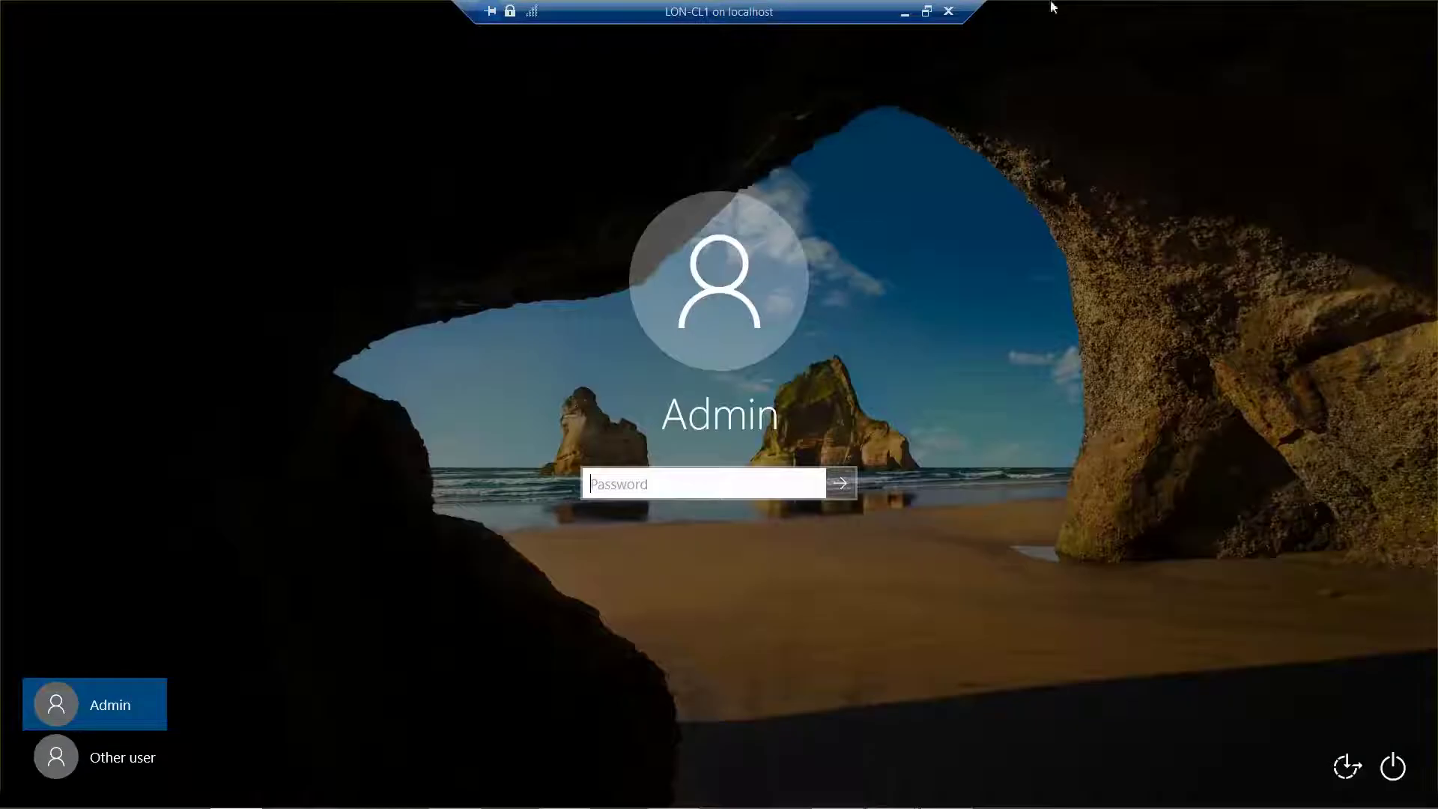
Sign in to LON-CL1 as Other user with the adatum domain administrator name and its password.
click(107, 757)
text(ad)
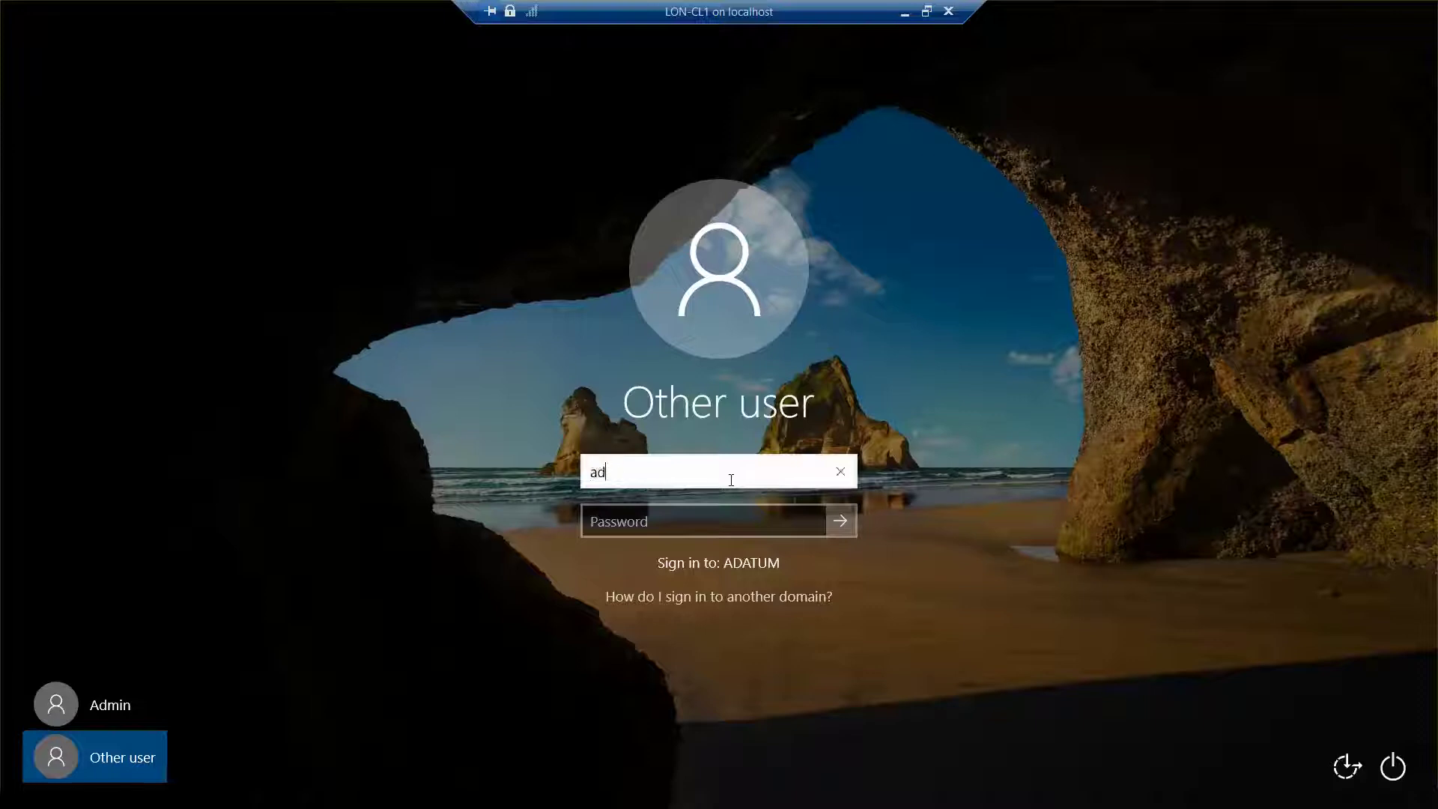
text(atum\ad)
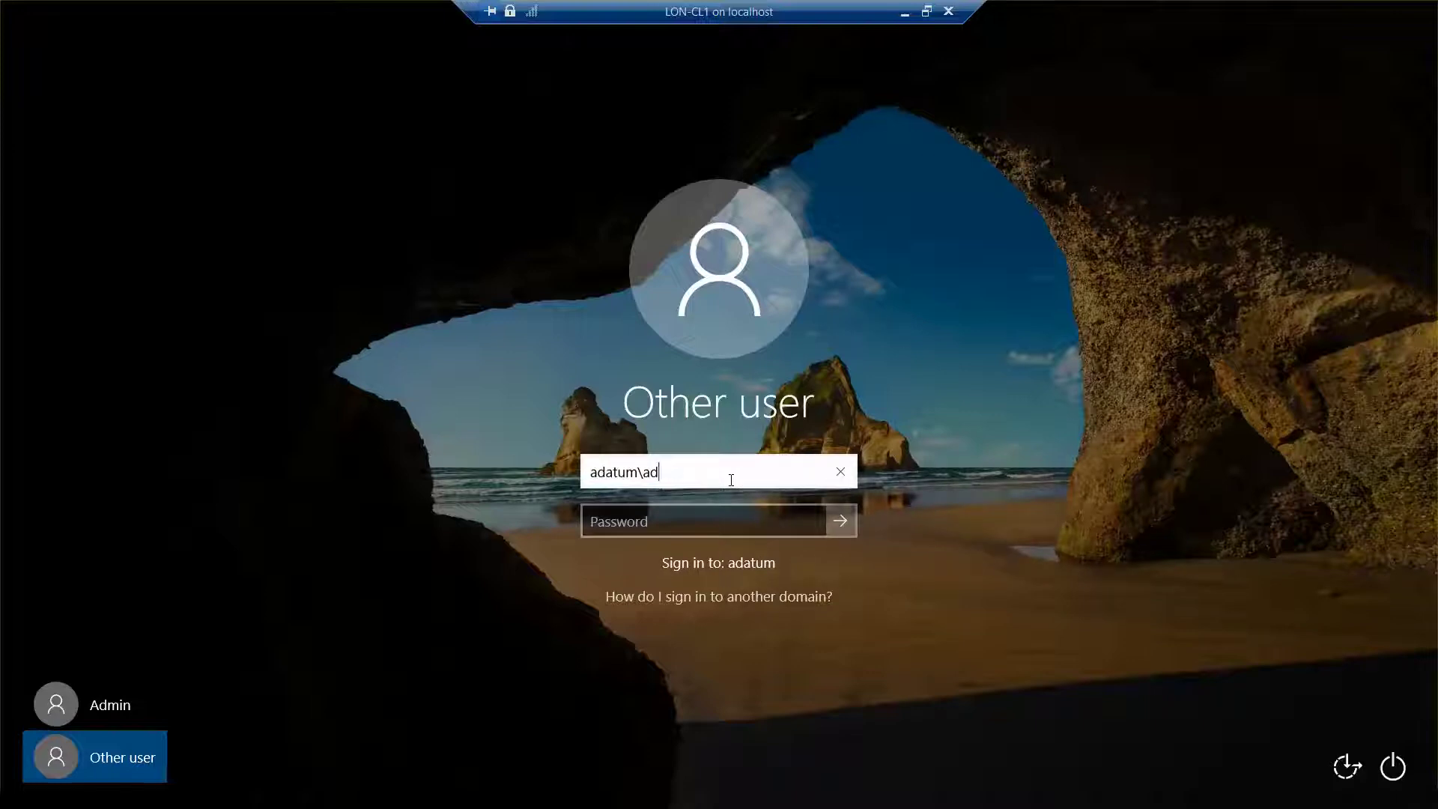
text(ministrator)
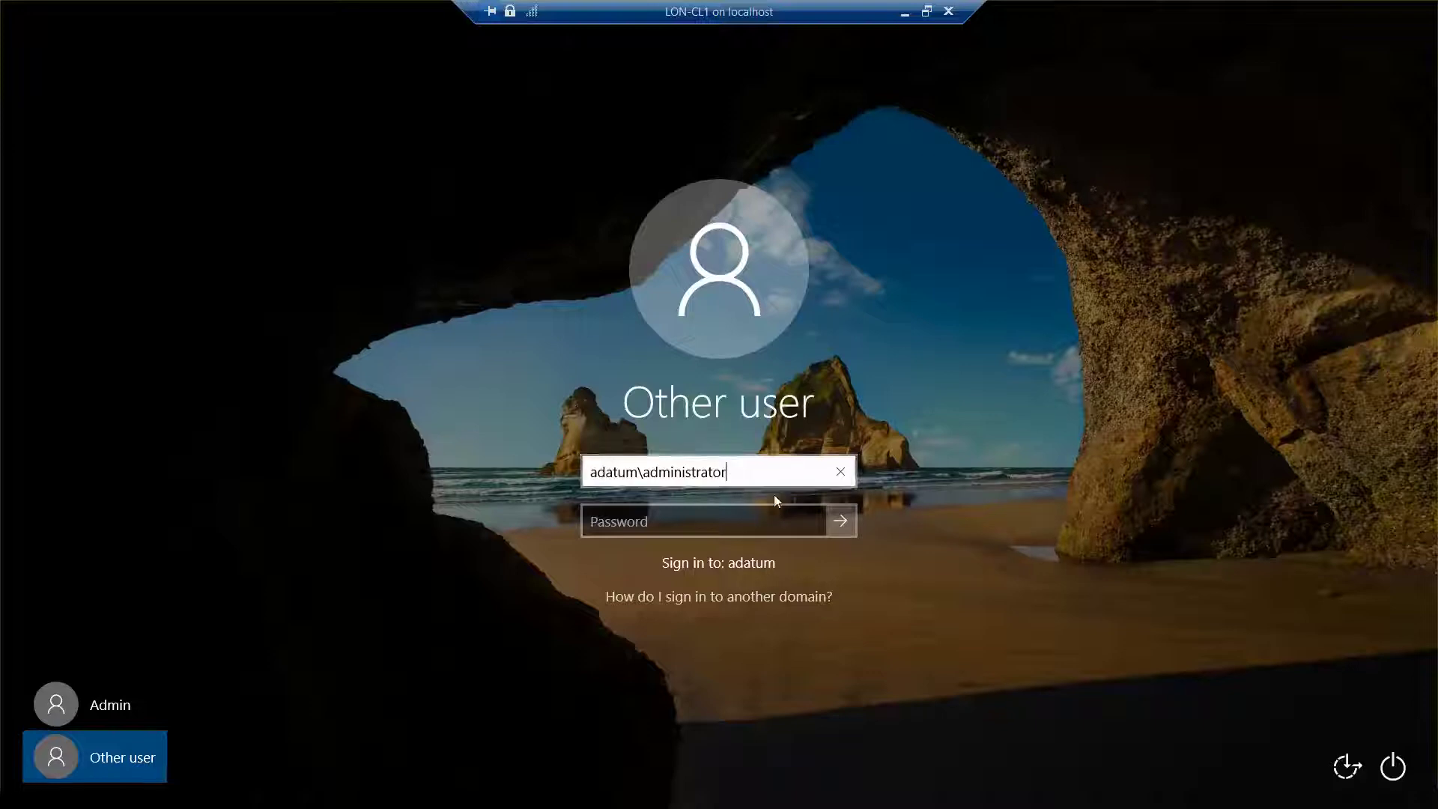
key(Tab)
text(Pa55)
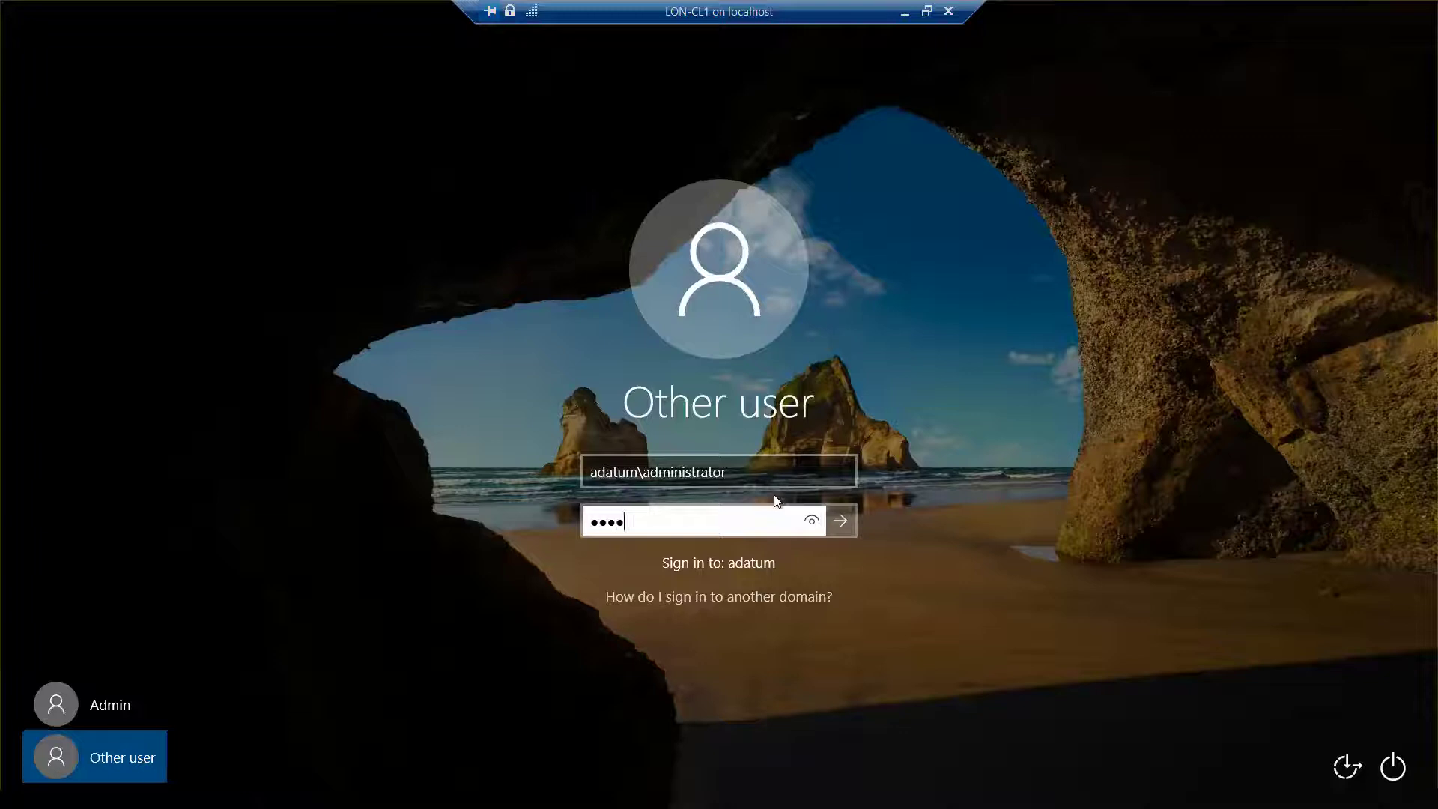
text(w0rd)
key(Return)
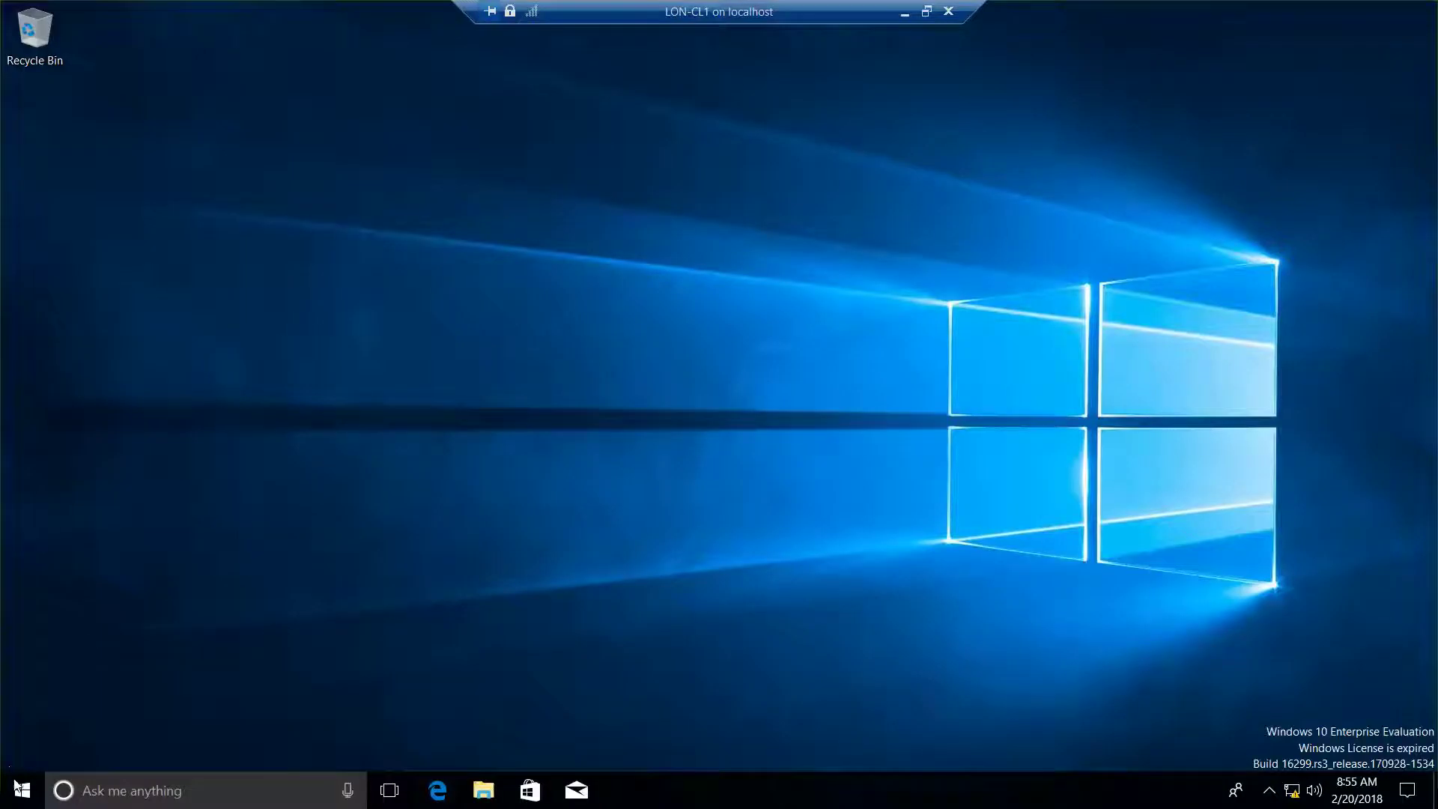
right_click(21, 788)
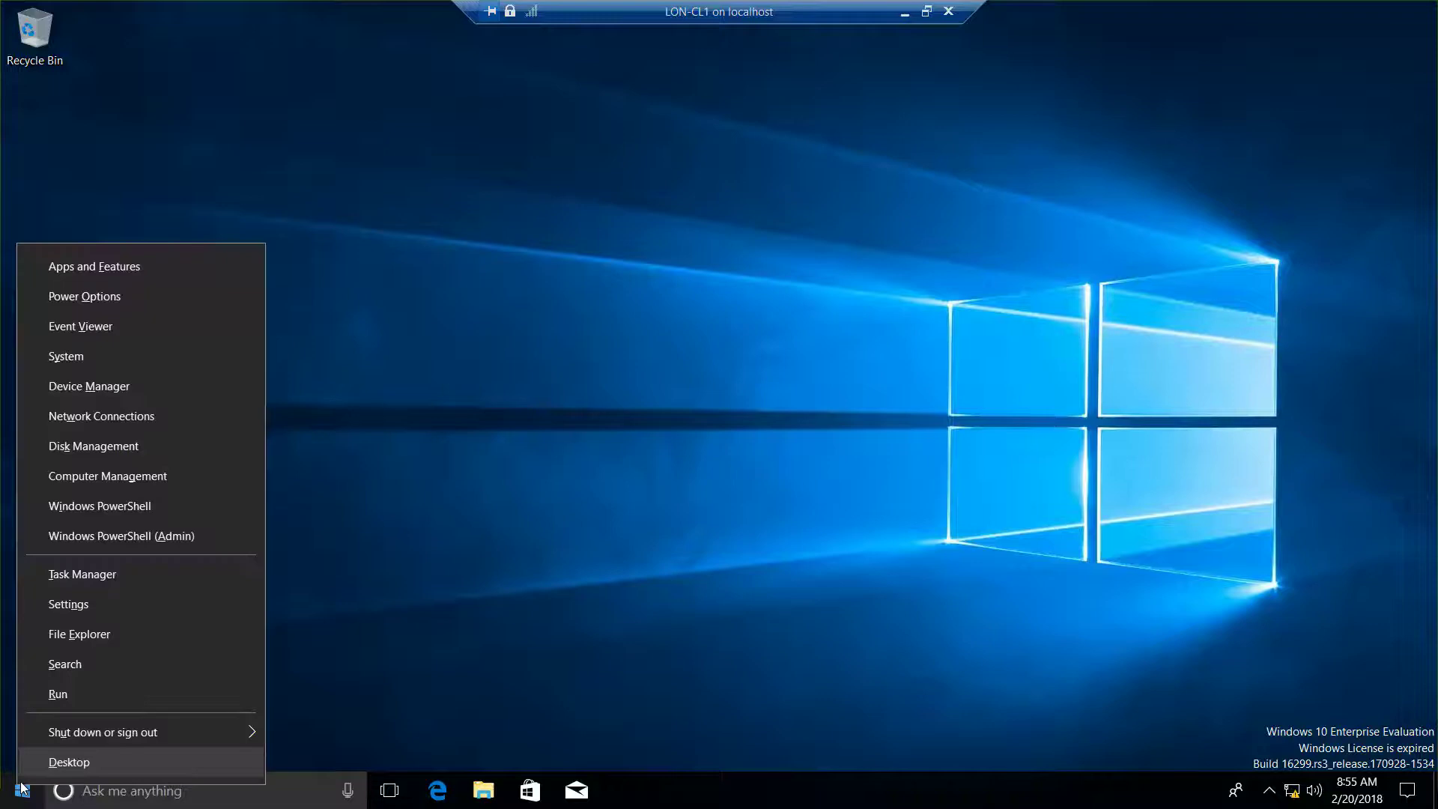
click(98, 350)
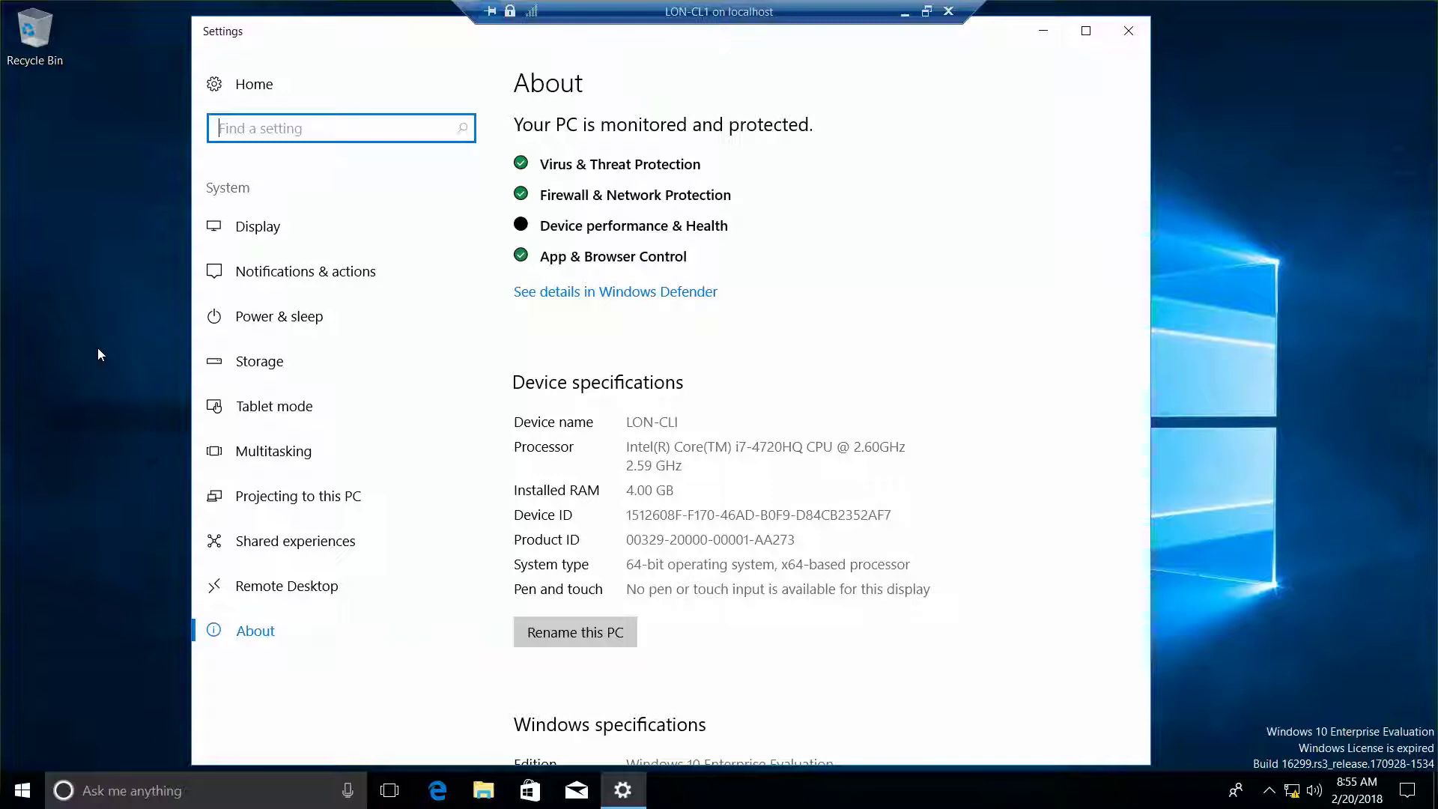
text(system)
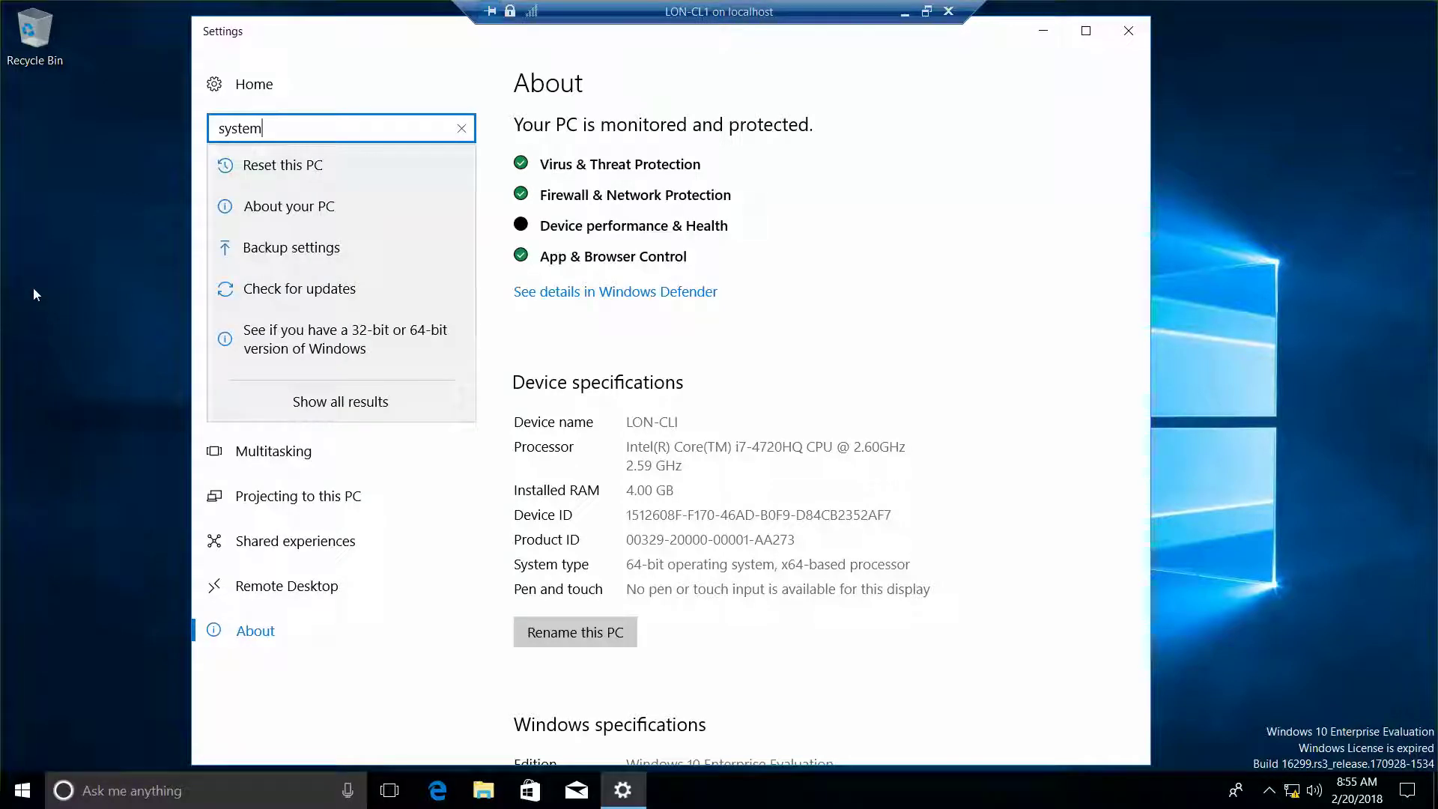
text(=)
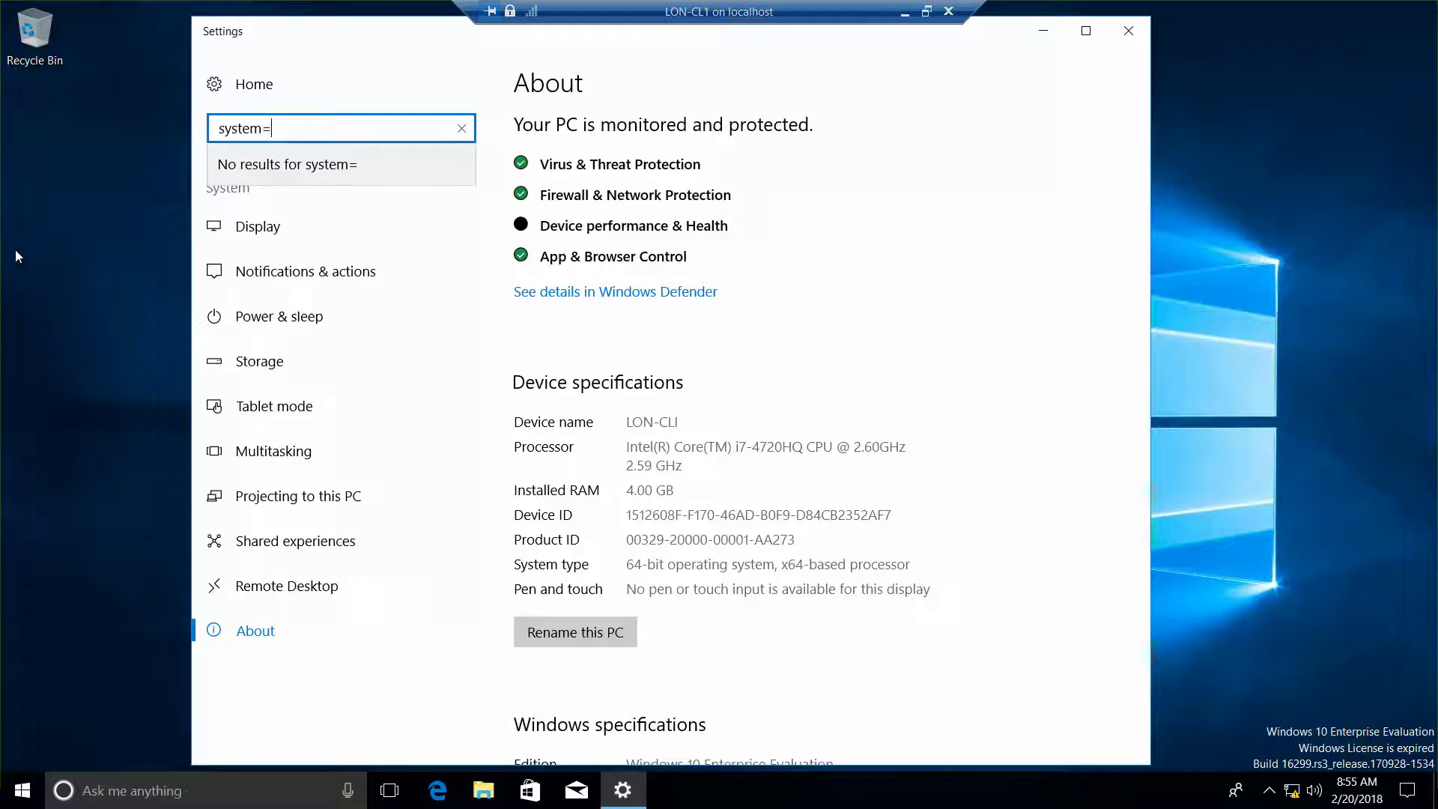
key(BackSpace)
key(BackSpace)
key(BackSpace)
key(BackSpace)
key(BackSpace)
key(BackSpace)
key(BackSpace)
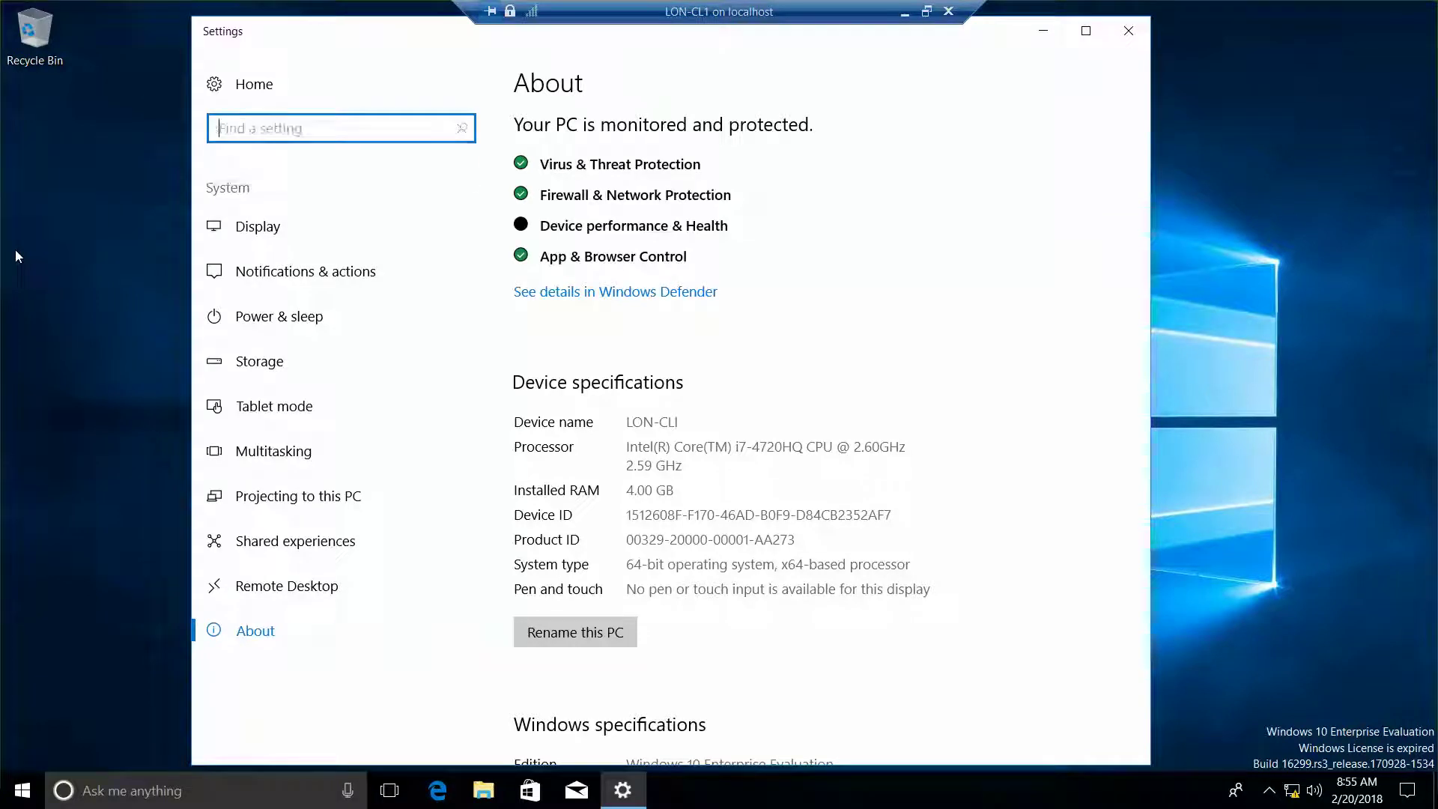
text(control pan)
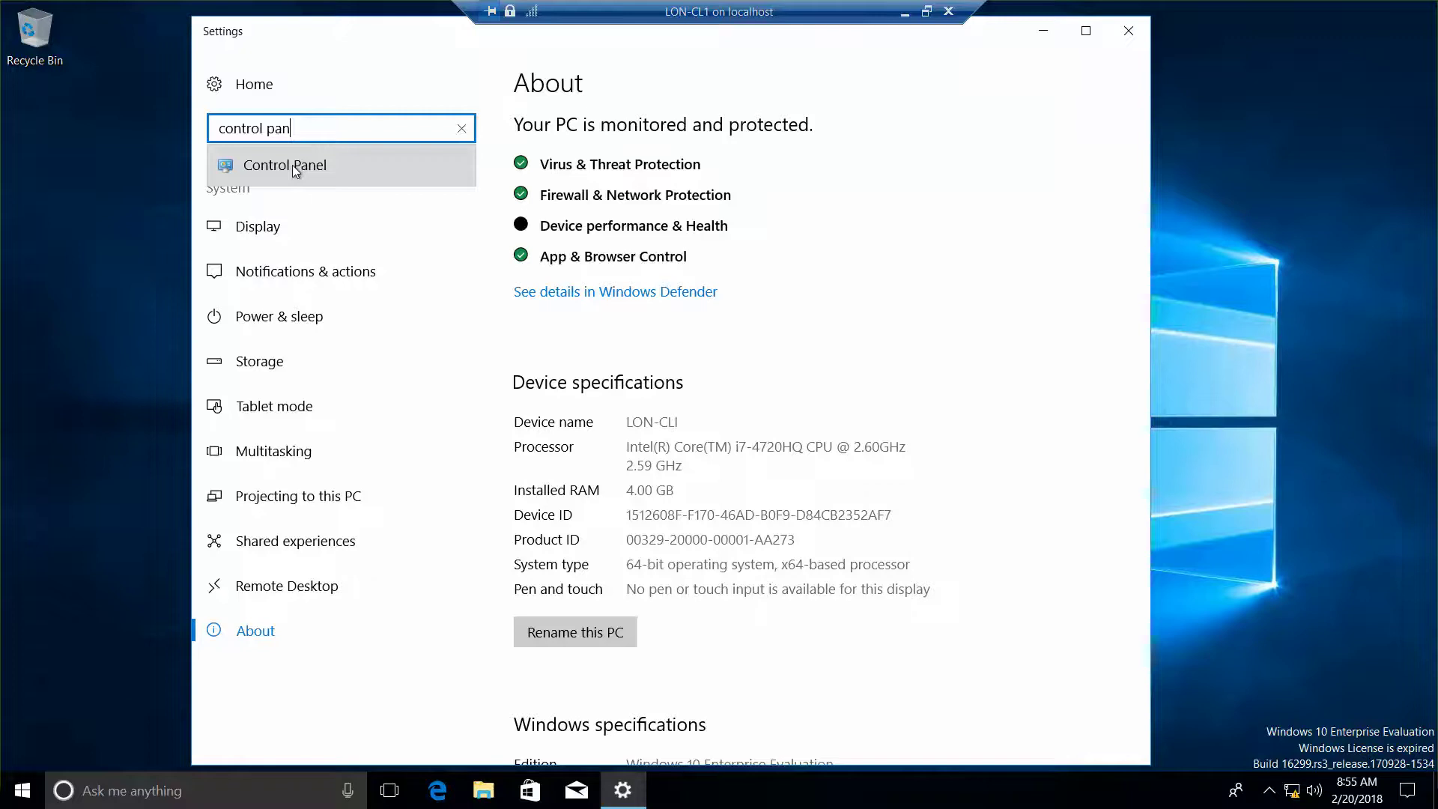
click(292, 165)
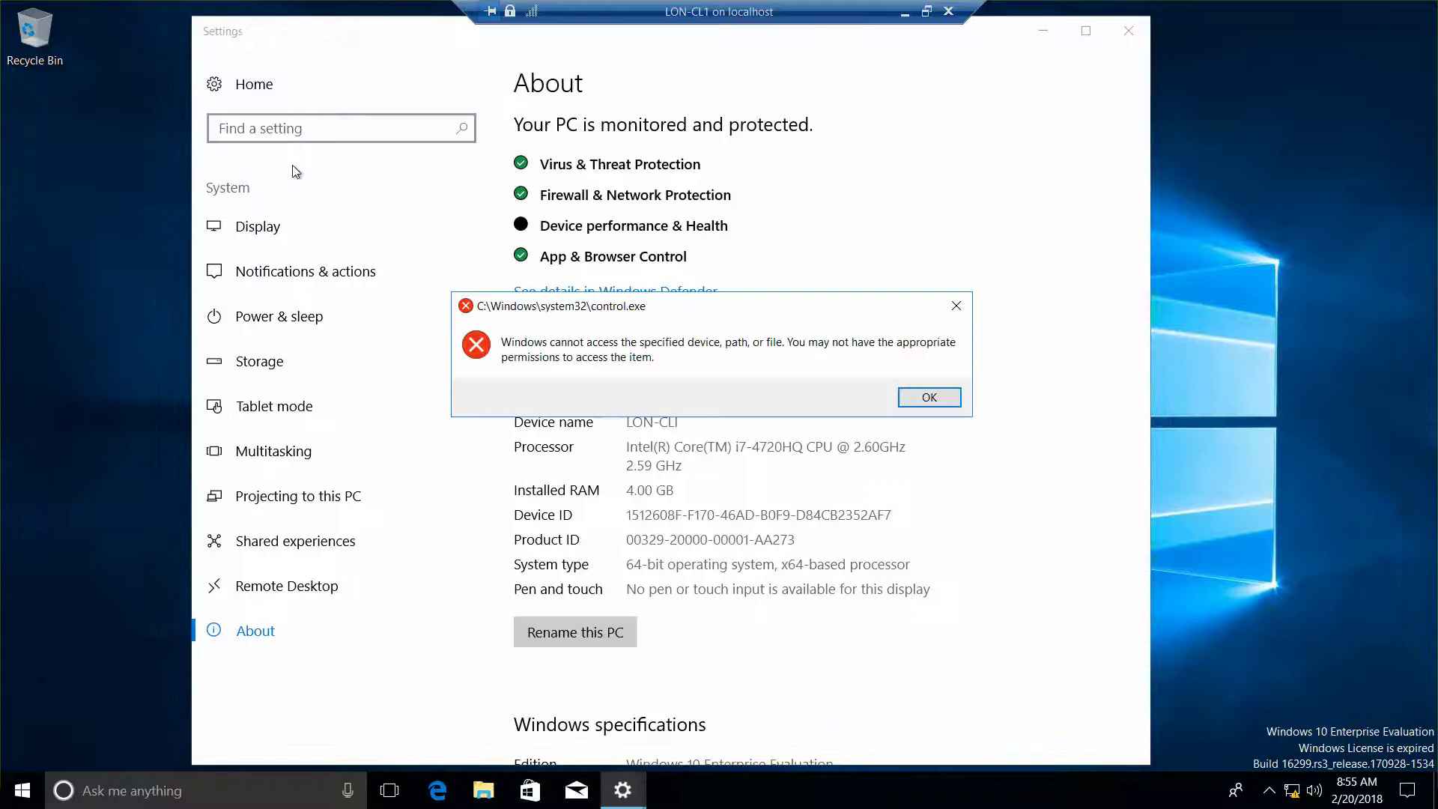
click(929, 398)
click(1129, 31)
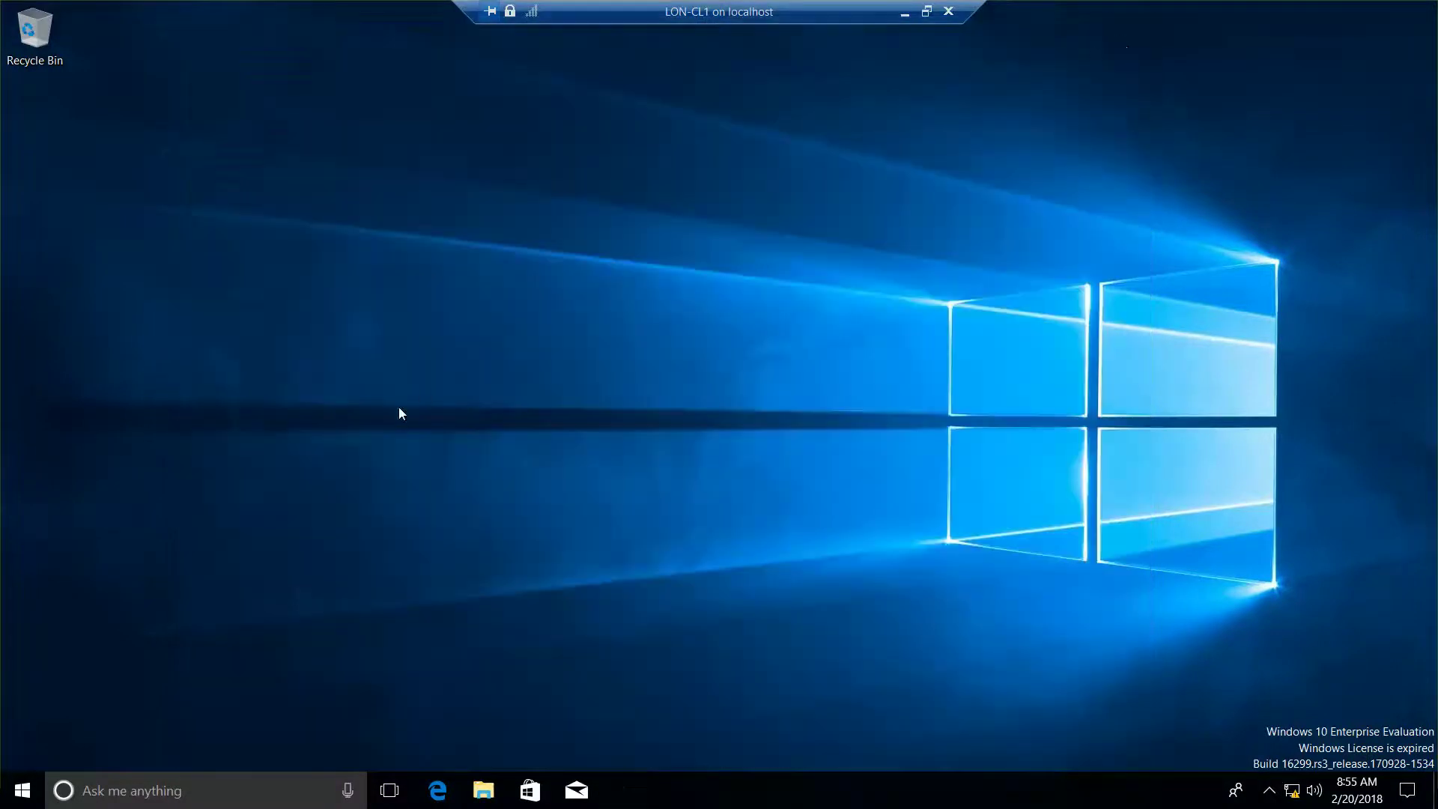
Search for 'control', open Control Panel, set View by to Large icons, and open System.
right_click(42, 785)
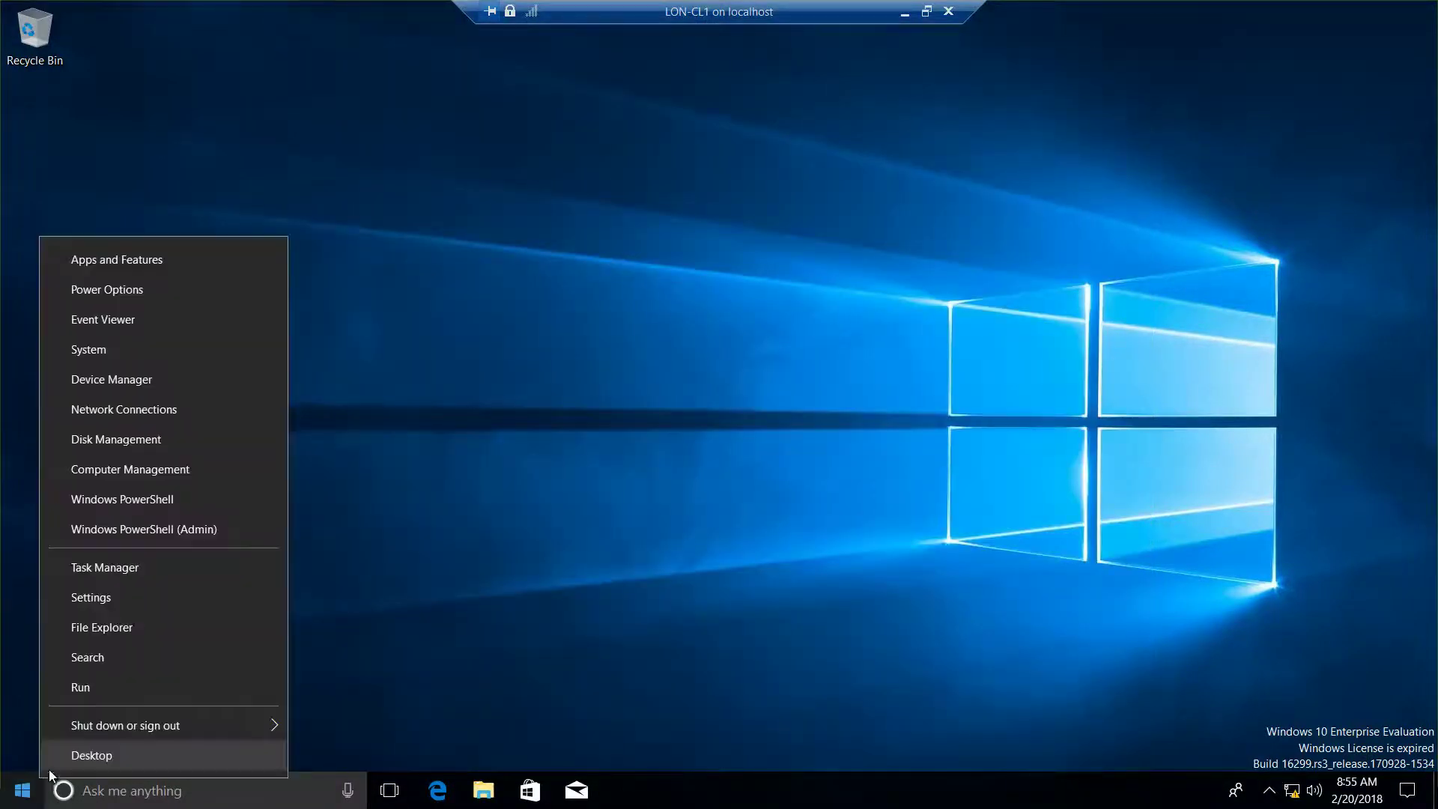
click(120, 670)
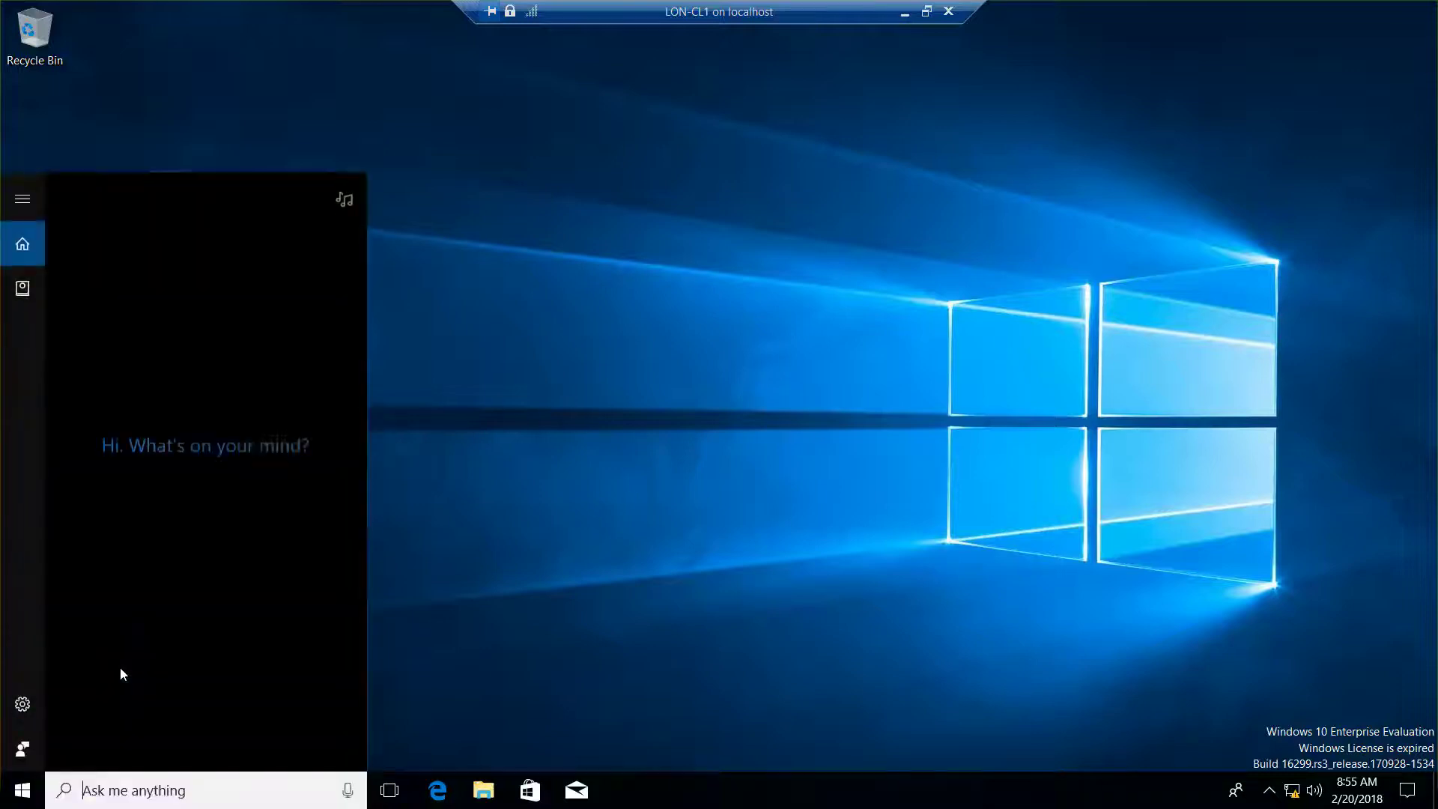
text(control)
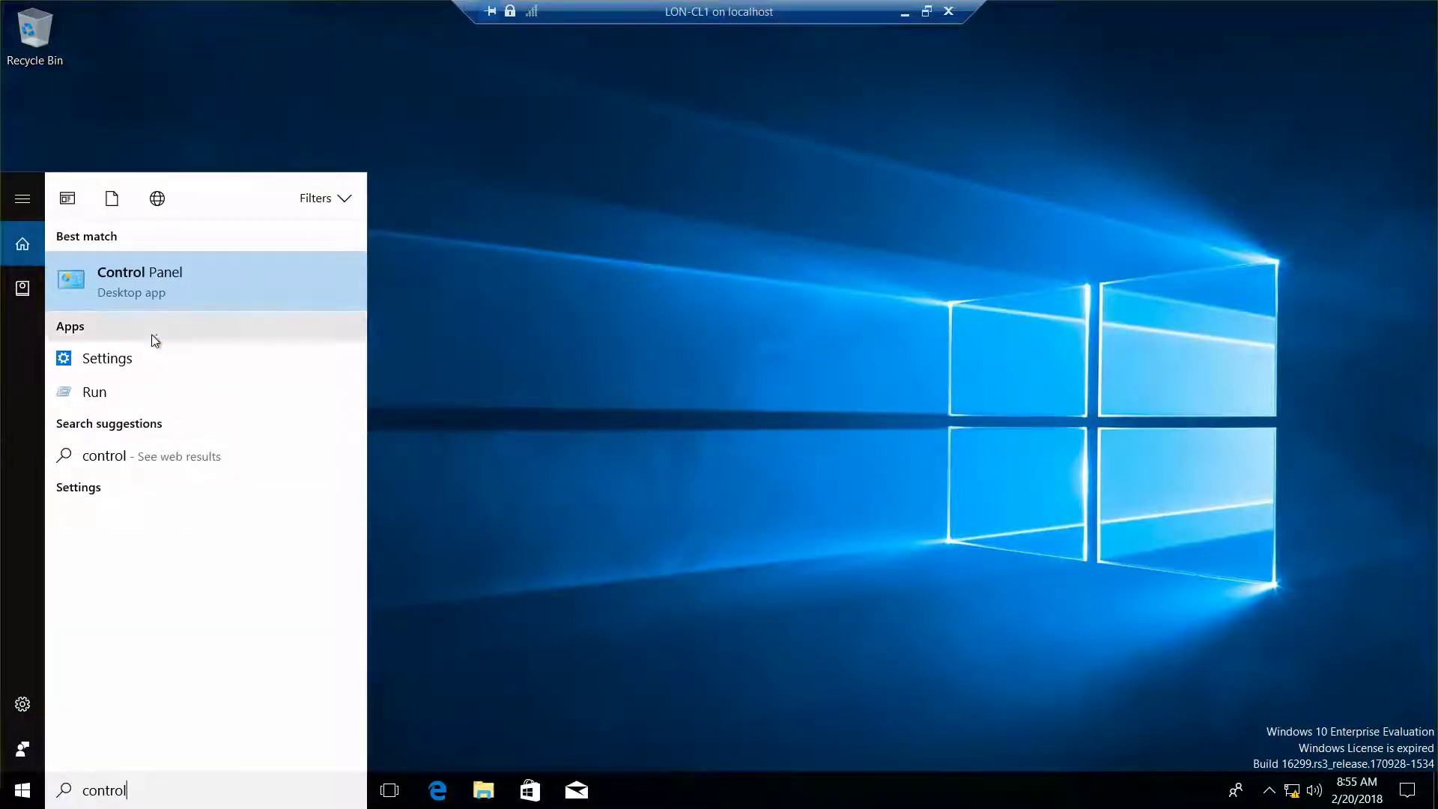
click(164, 288)
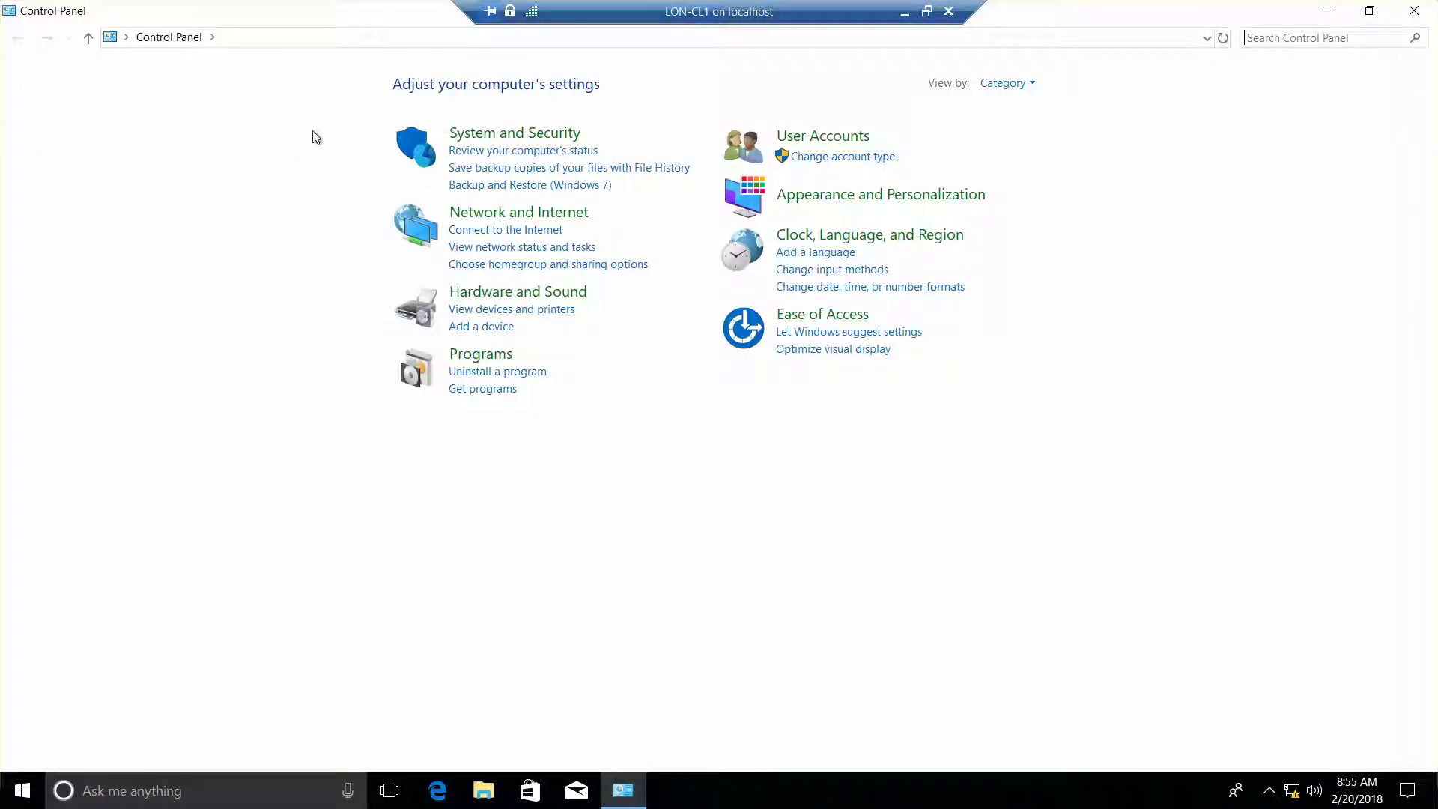
click(1023, 85)
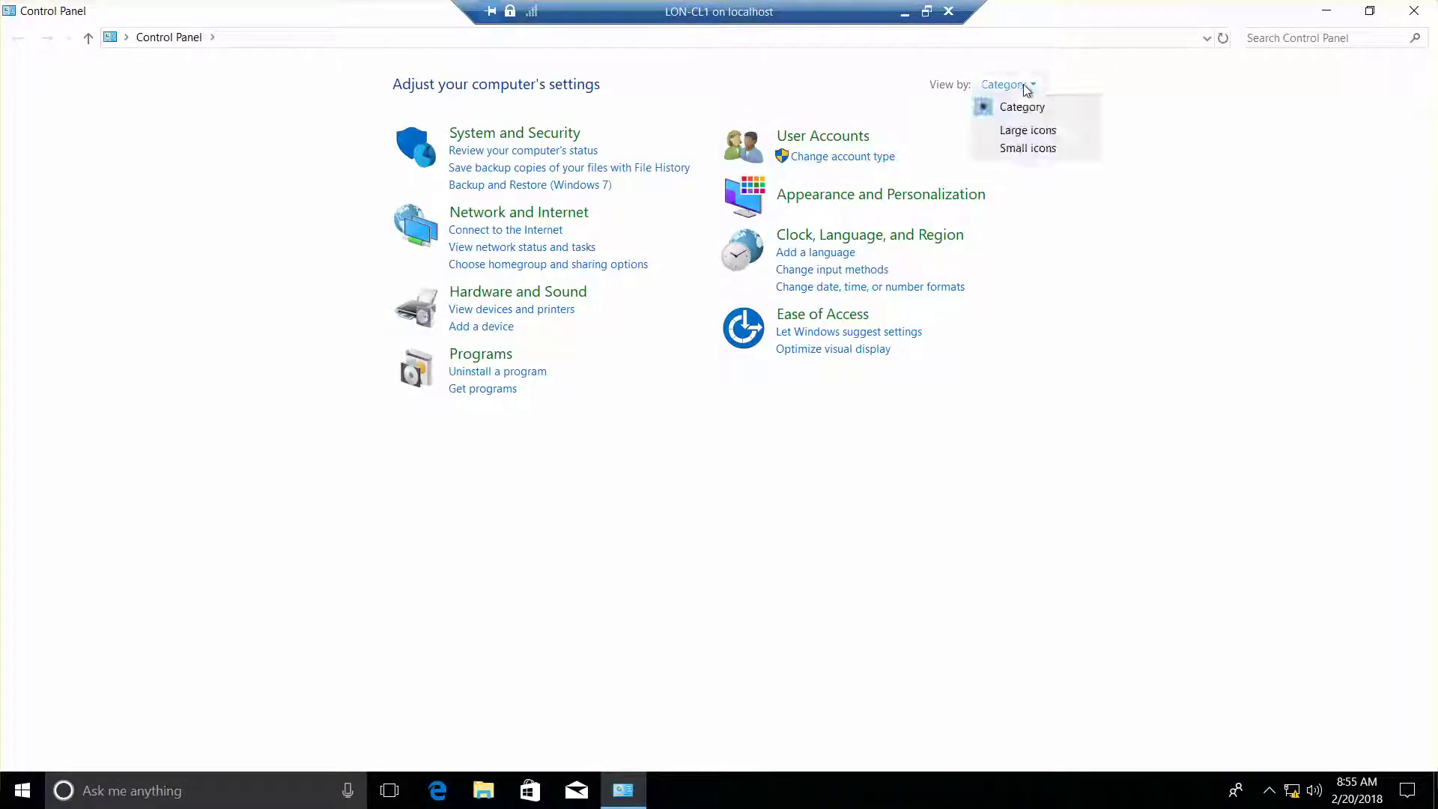
click(1036, 132)
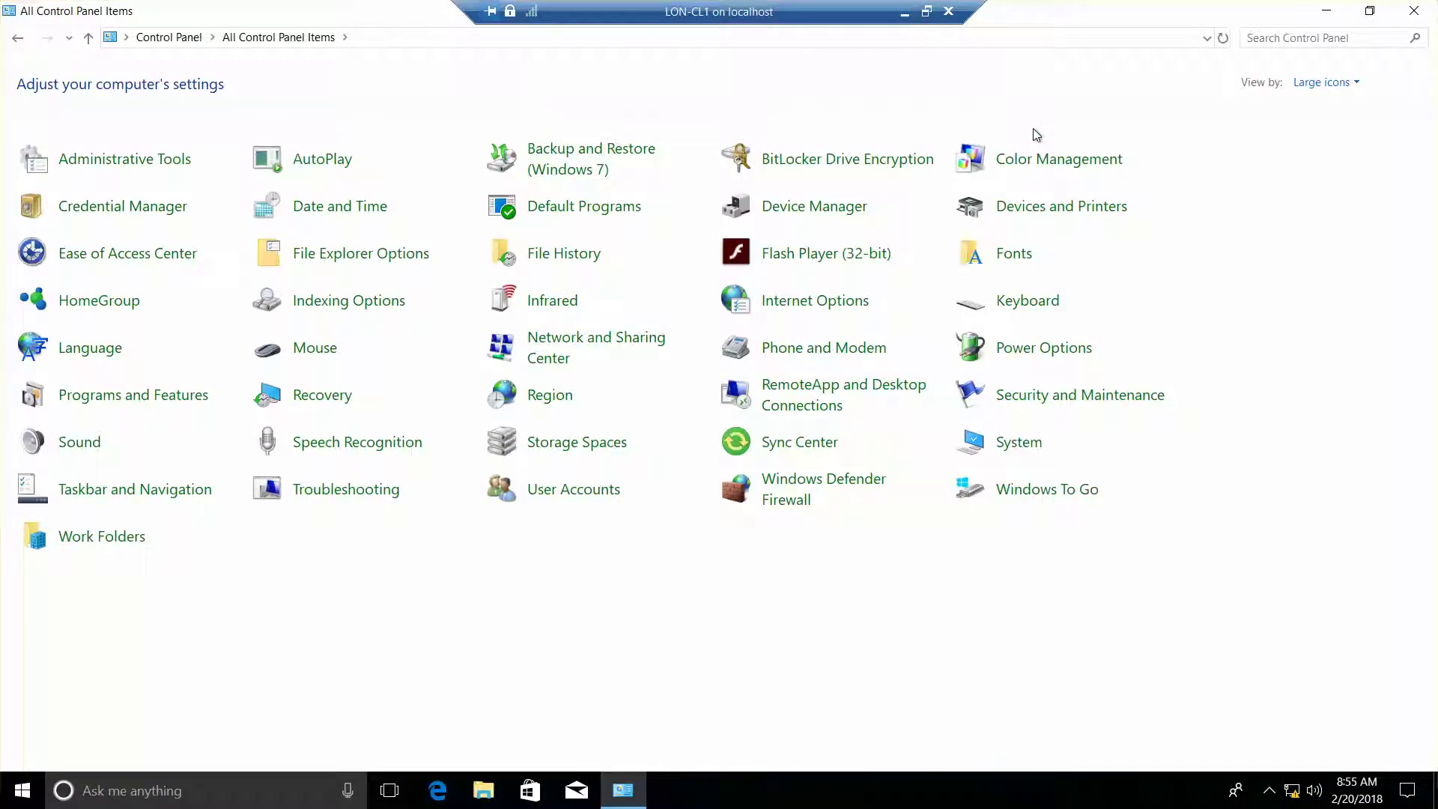
click(1028, 449)
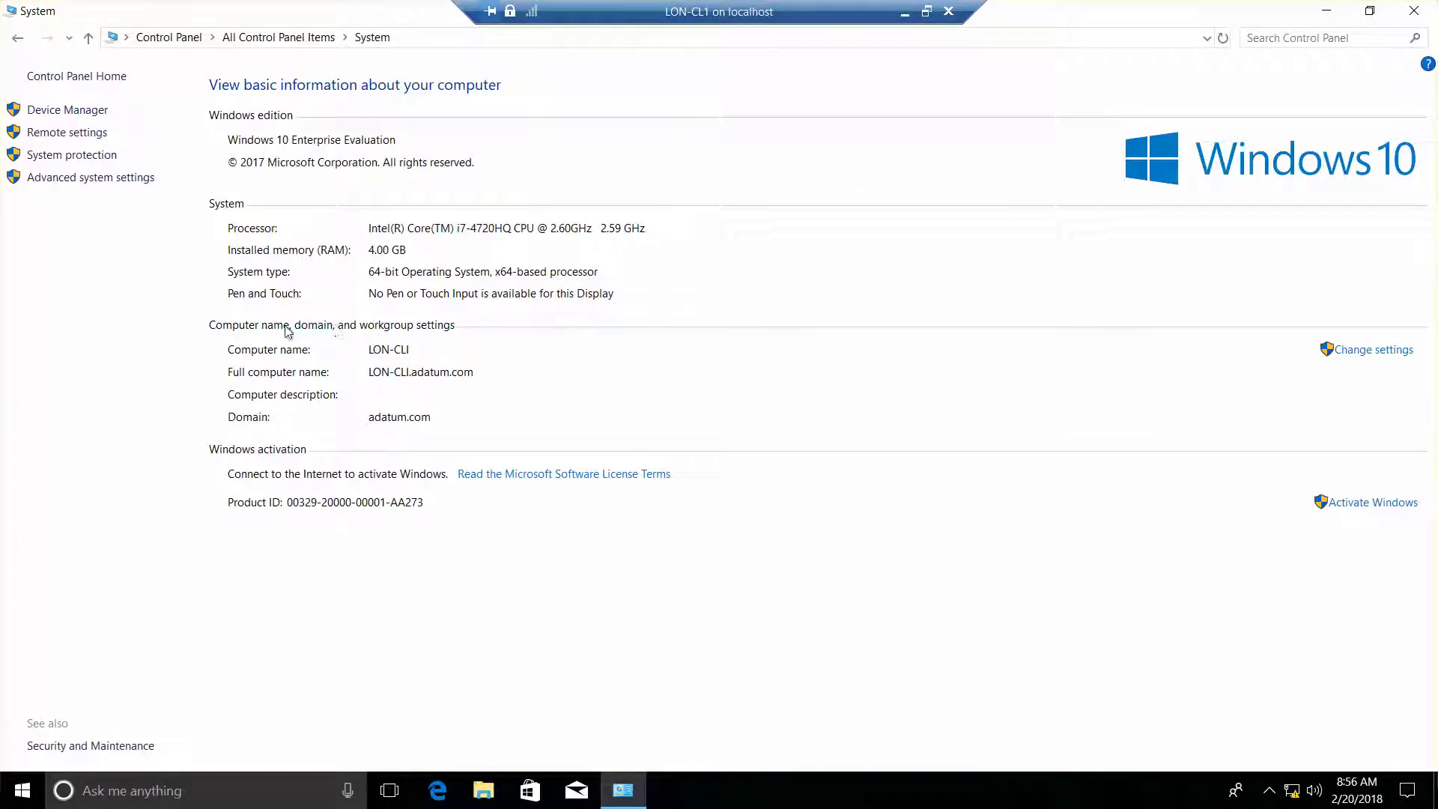
Open Remote settings from the System page to reach the Remote tab.
click(69, 132)
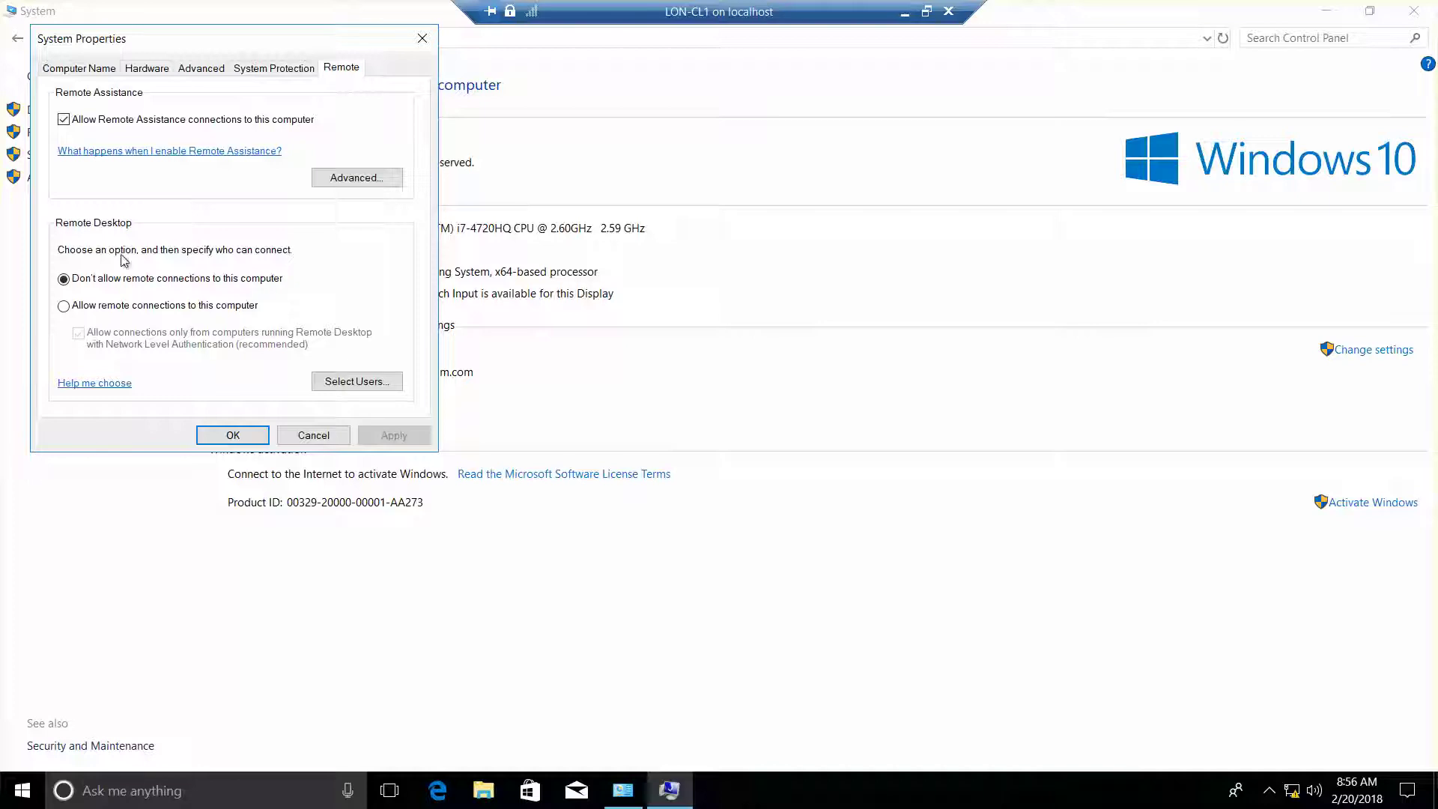
Select 'Allow remote connections', confirm Remote Desktop Users, apply with OK, and close System.
click(63, 307)
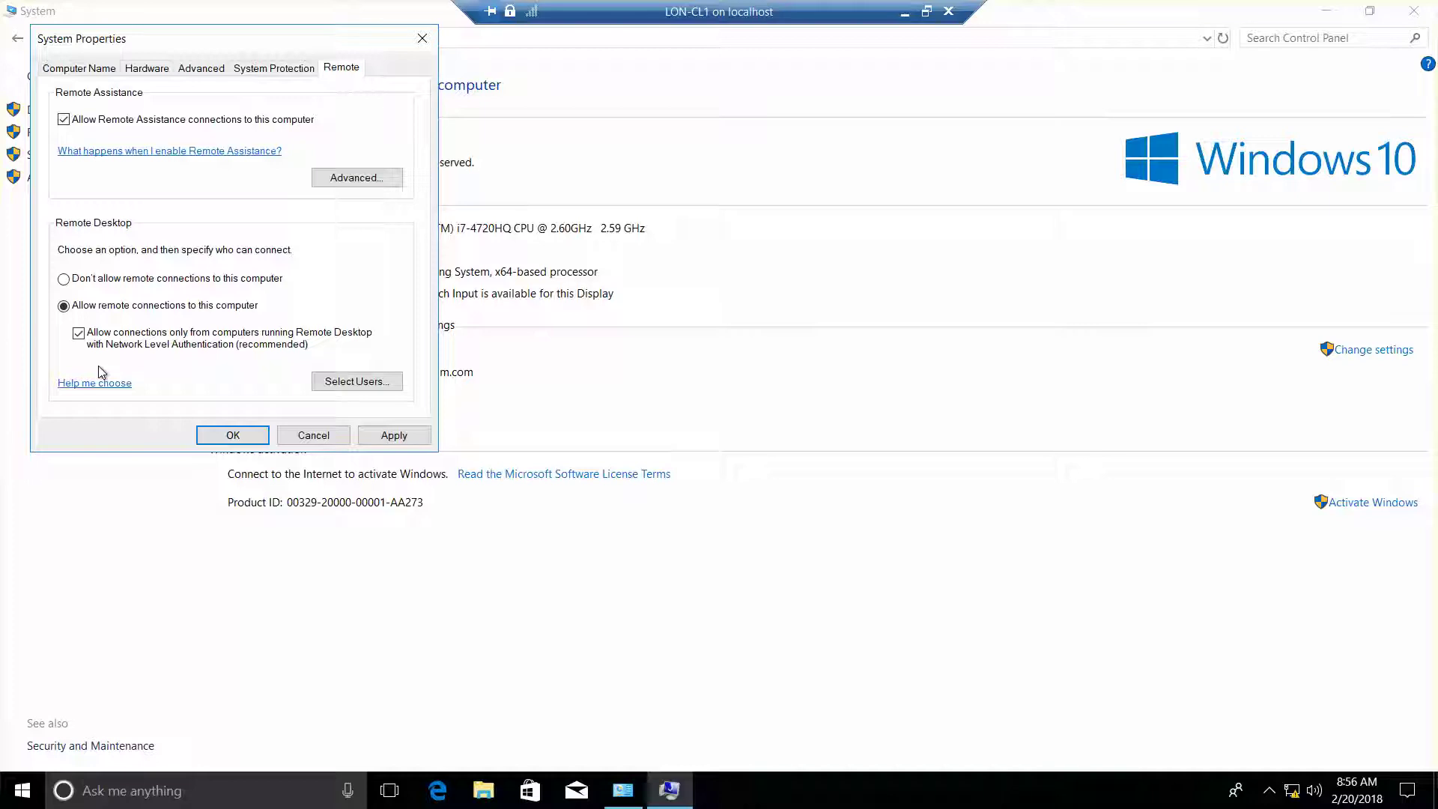
click(365, 383)
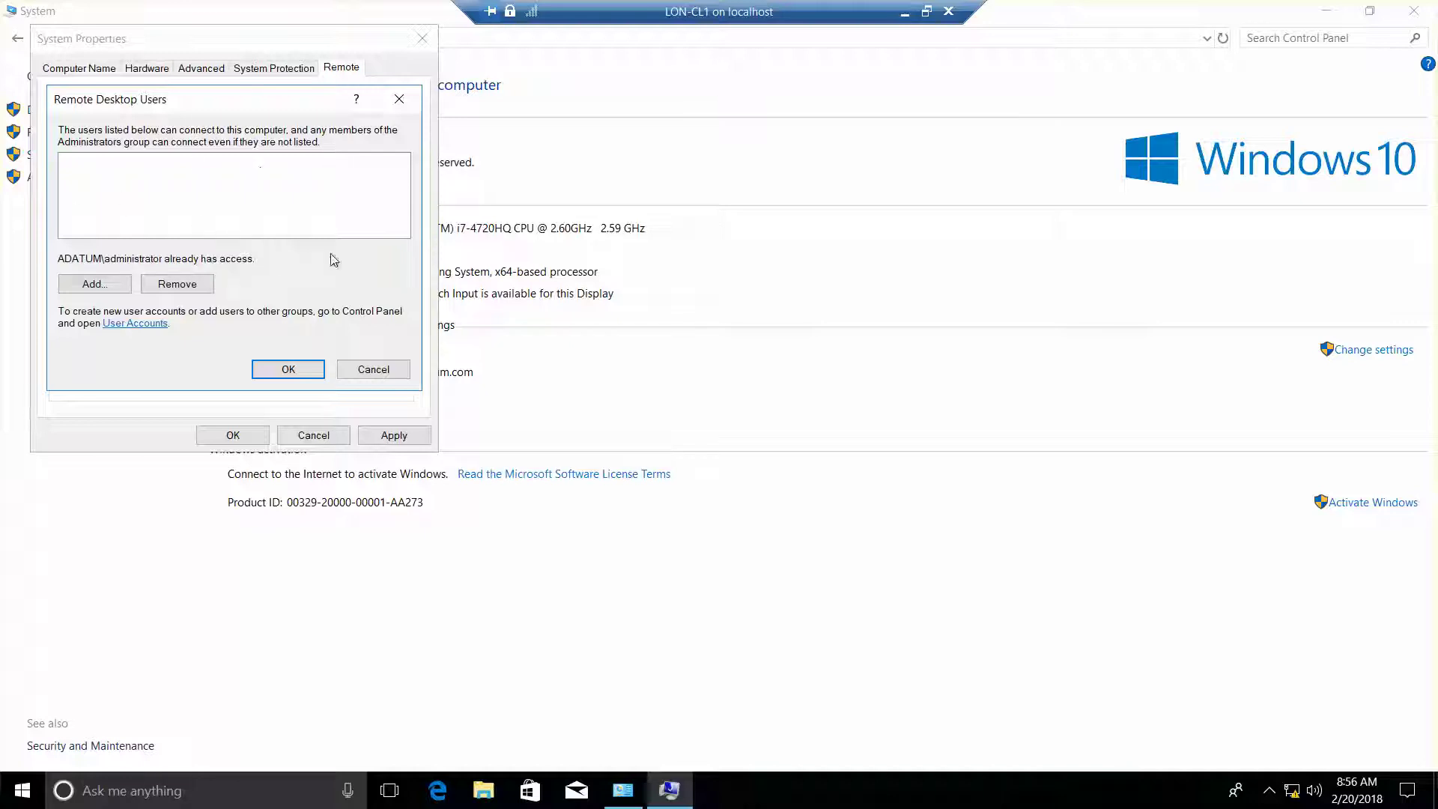
click(290, 370)
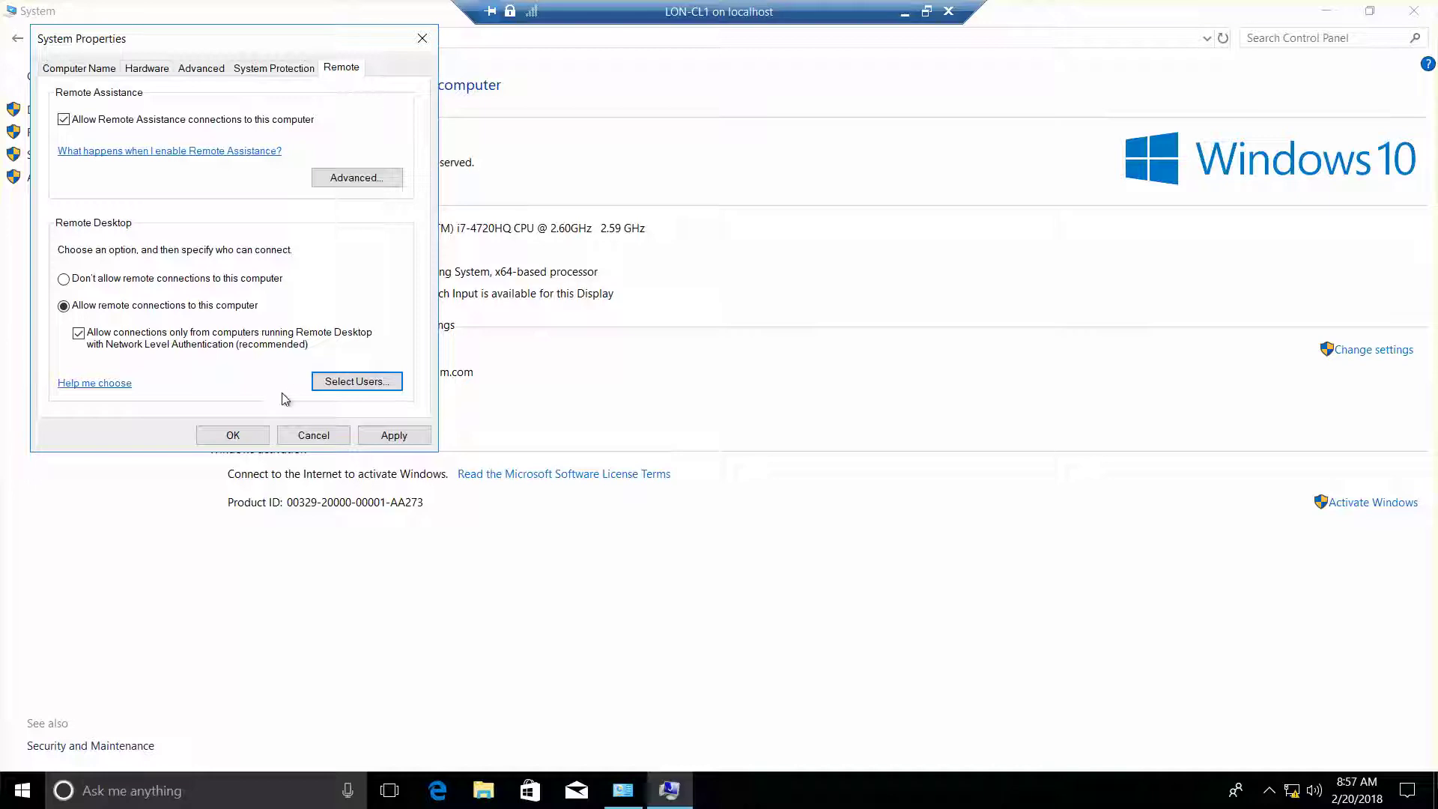
click(233, 435)
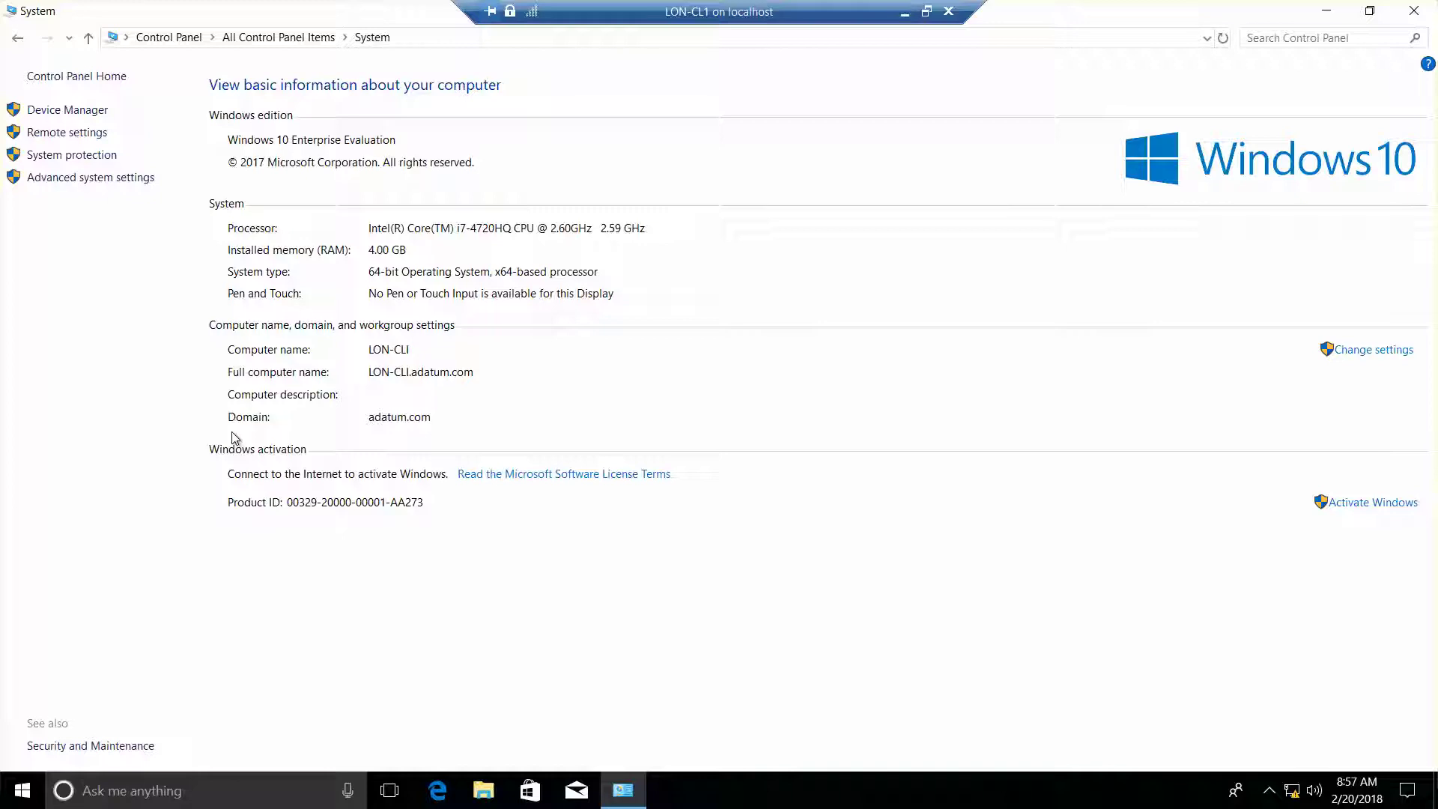
click(1424, 11)
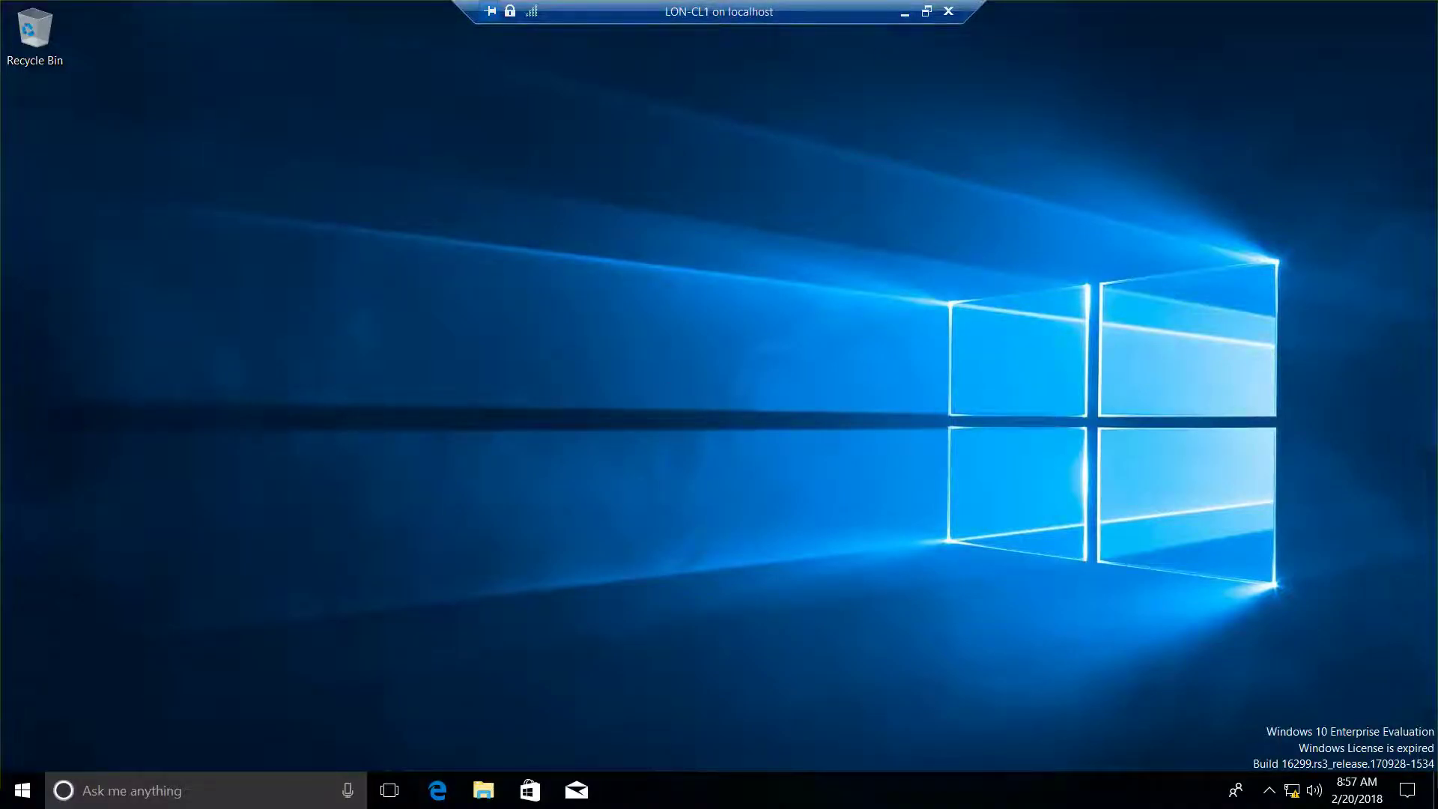
Connect to LON-DC1 from Hyper-V Manager in full screen and centre its Server Manager window.
click(904, 12)
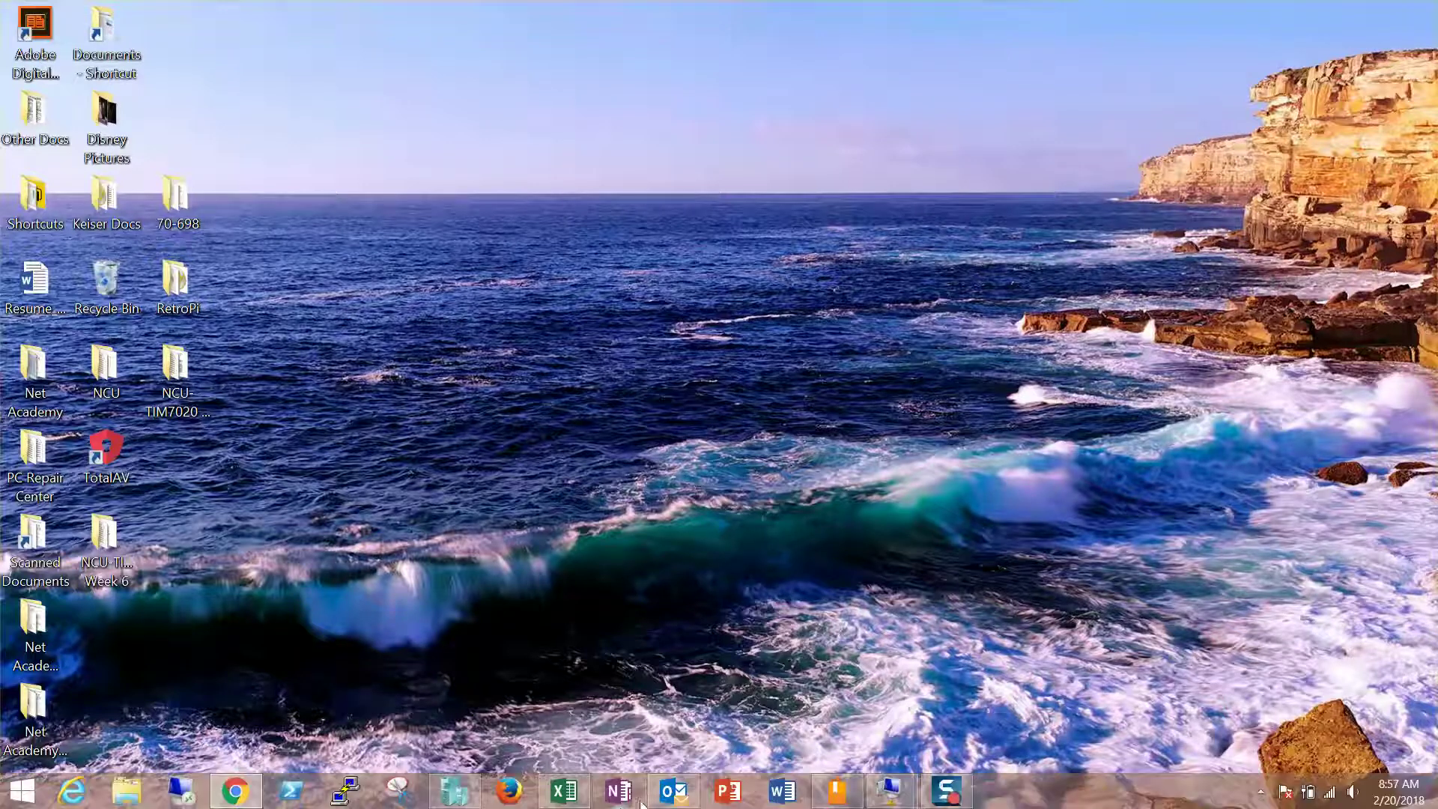
click(454, 791)
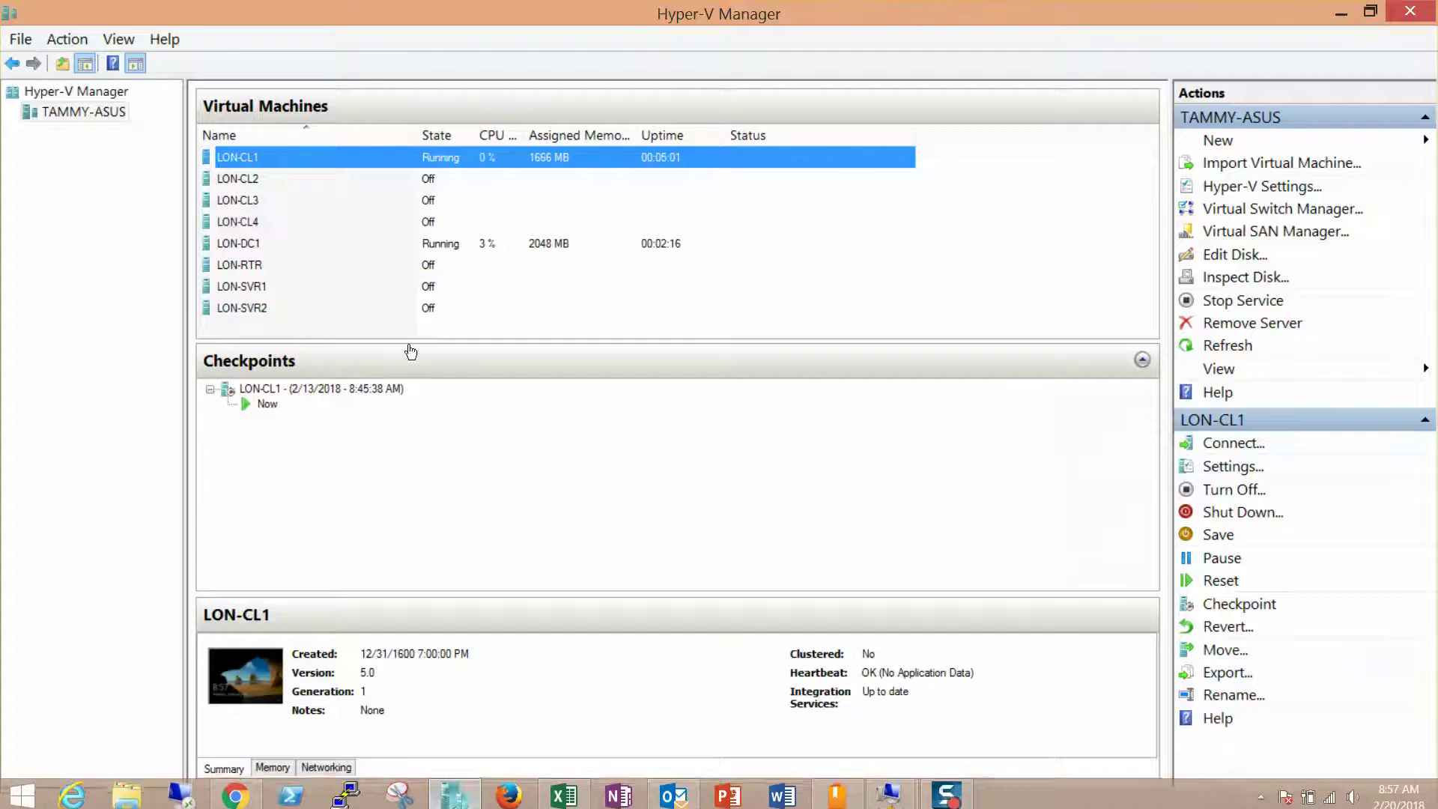
double_click(255, 245)
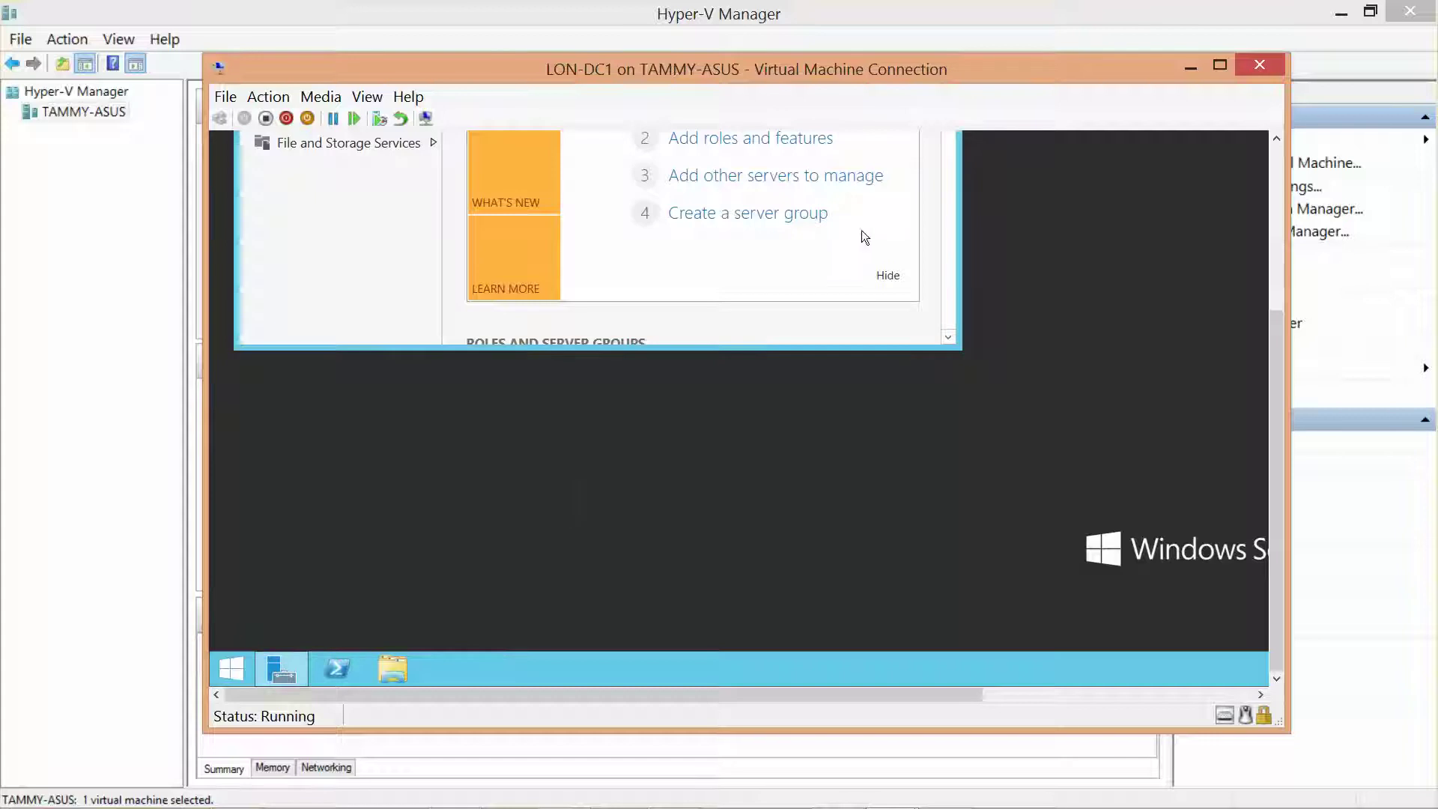
click(1341, 9)
click(1221, 66)
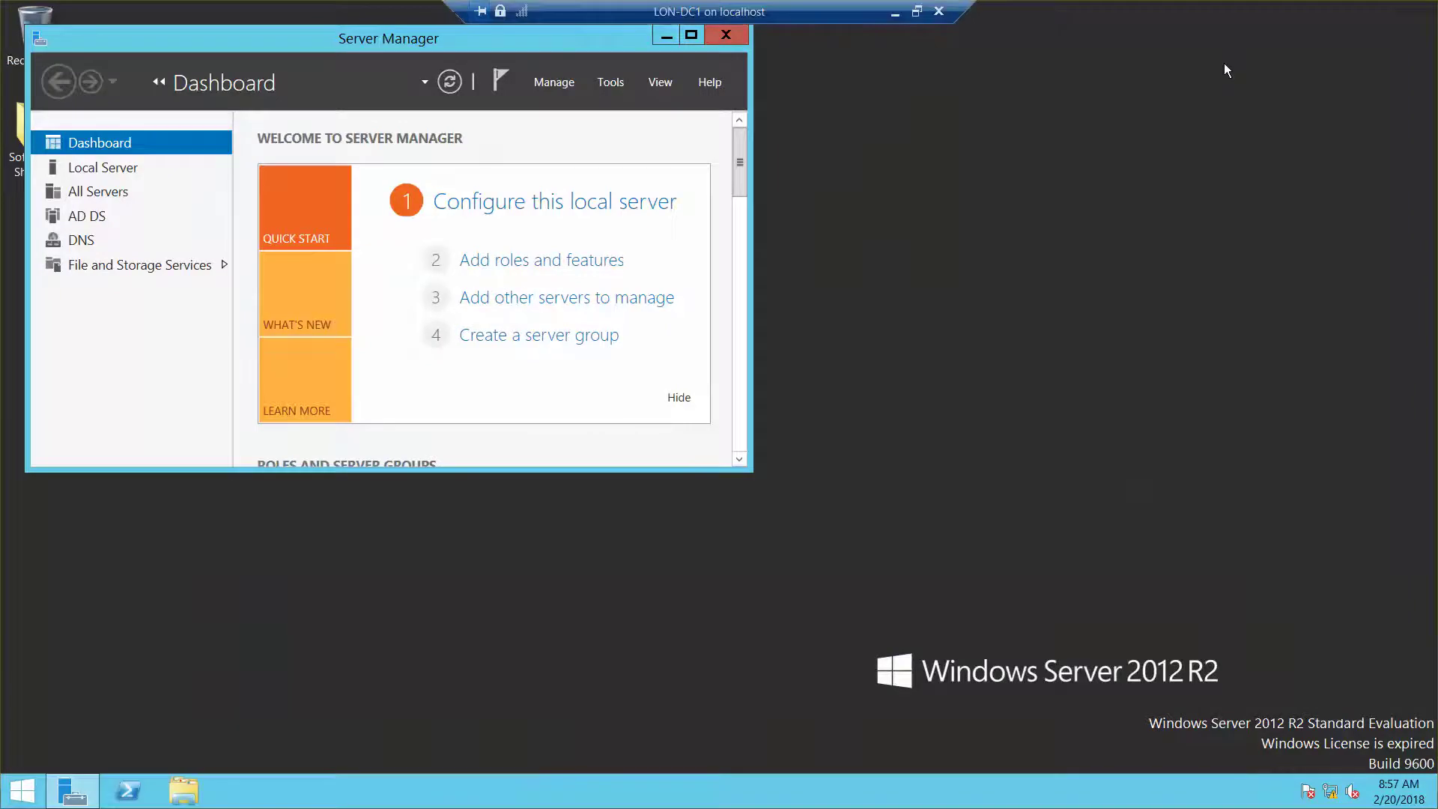
drag(403, 37, 607, 115)
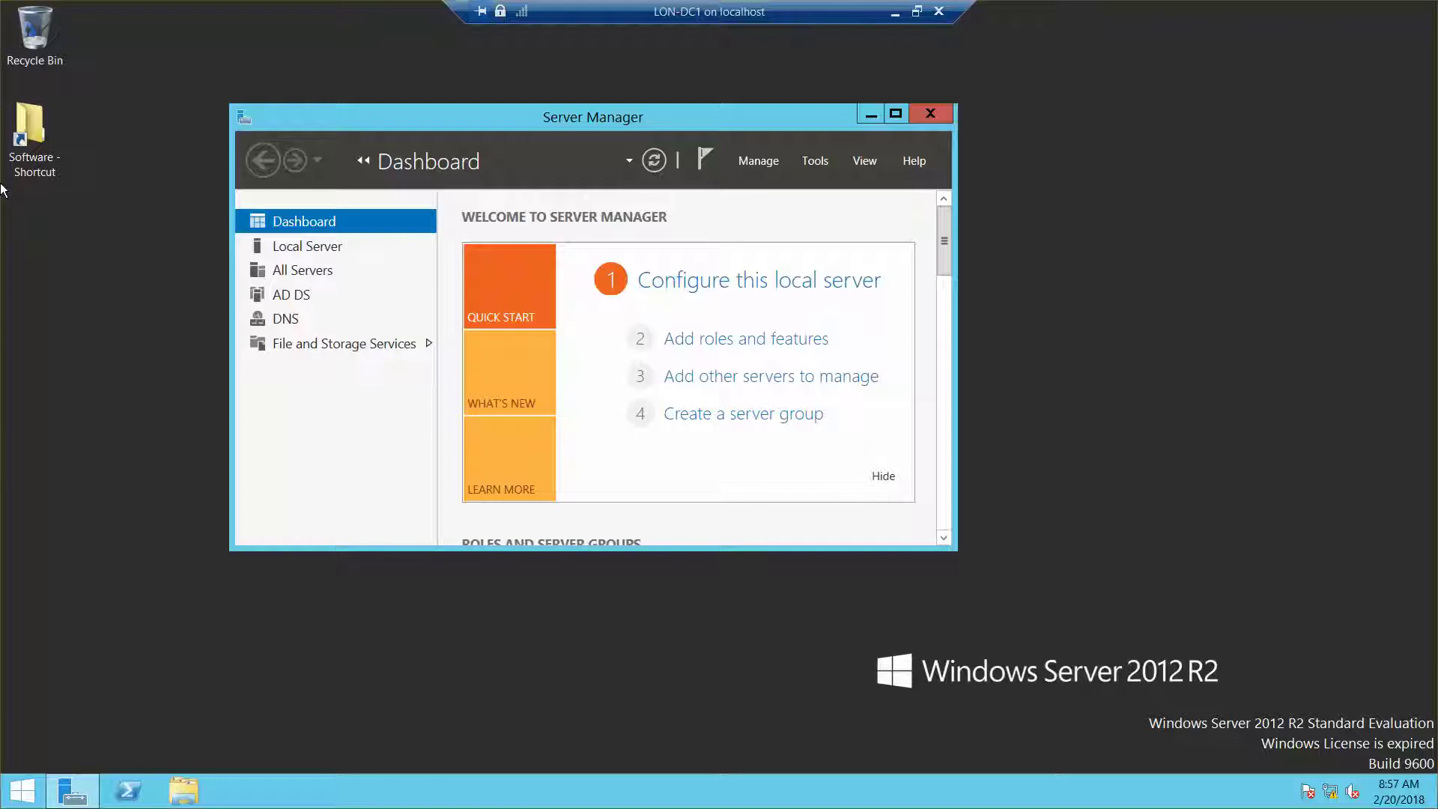
On LON-DC1, enable 'Allow remote connections to this computer' in System Properties and confirm with OK.
right_click(20, 780)
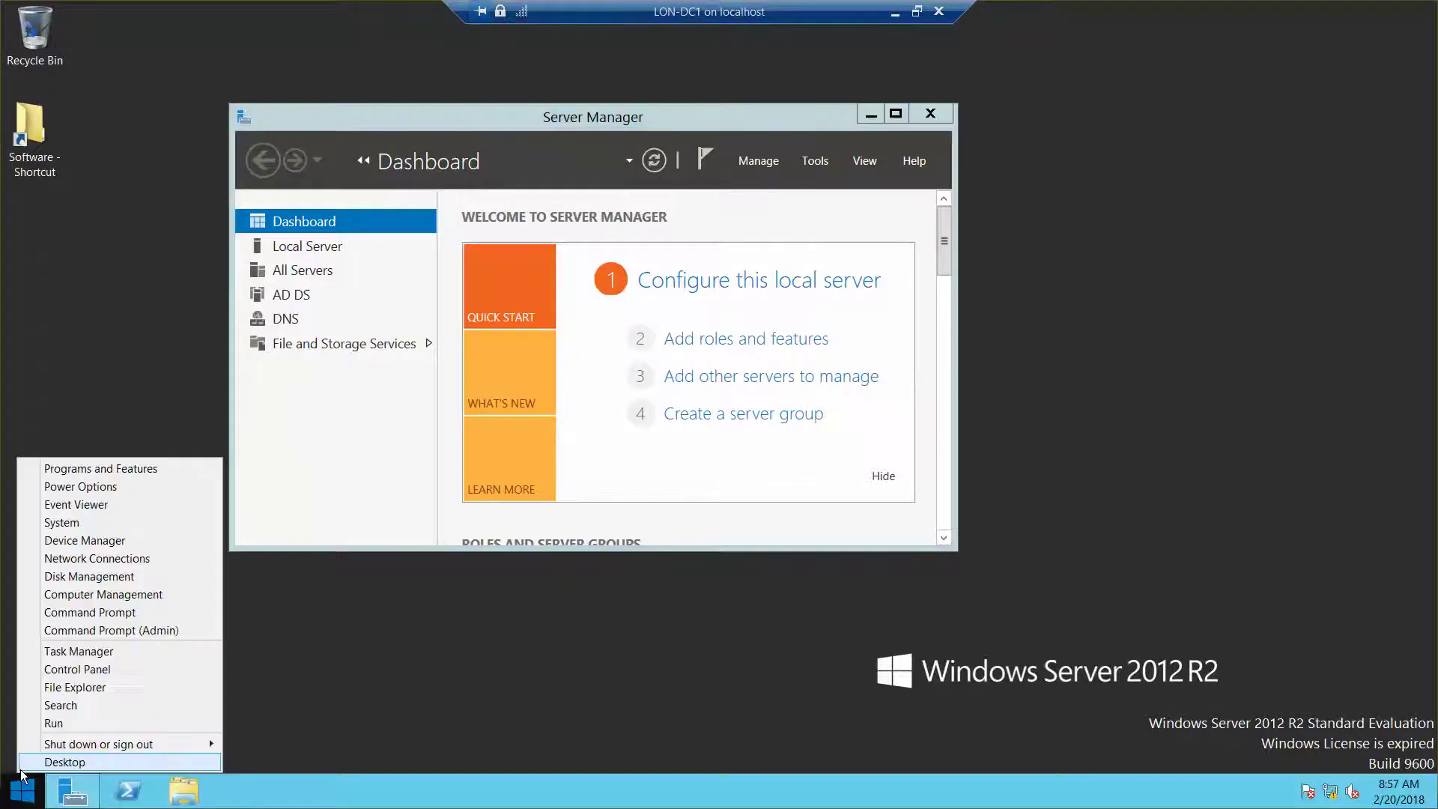
click(63, 524)
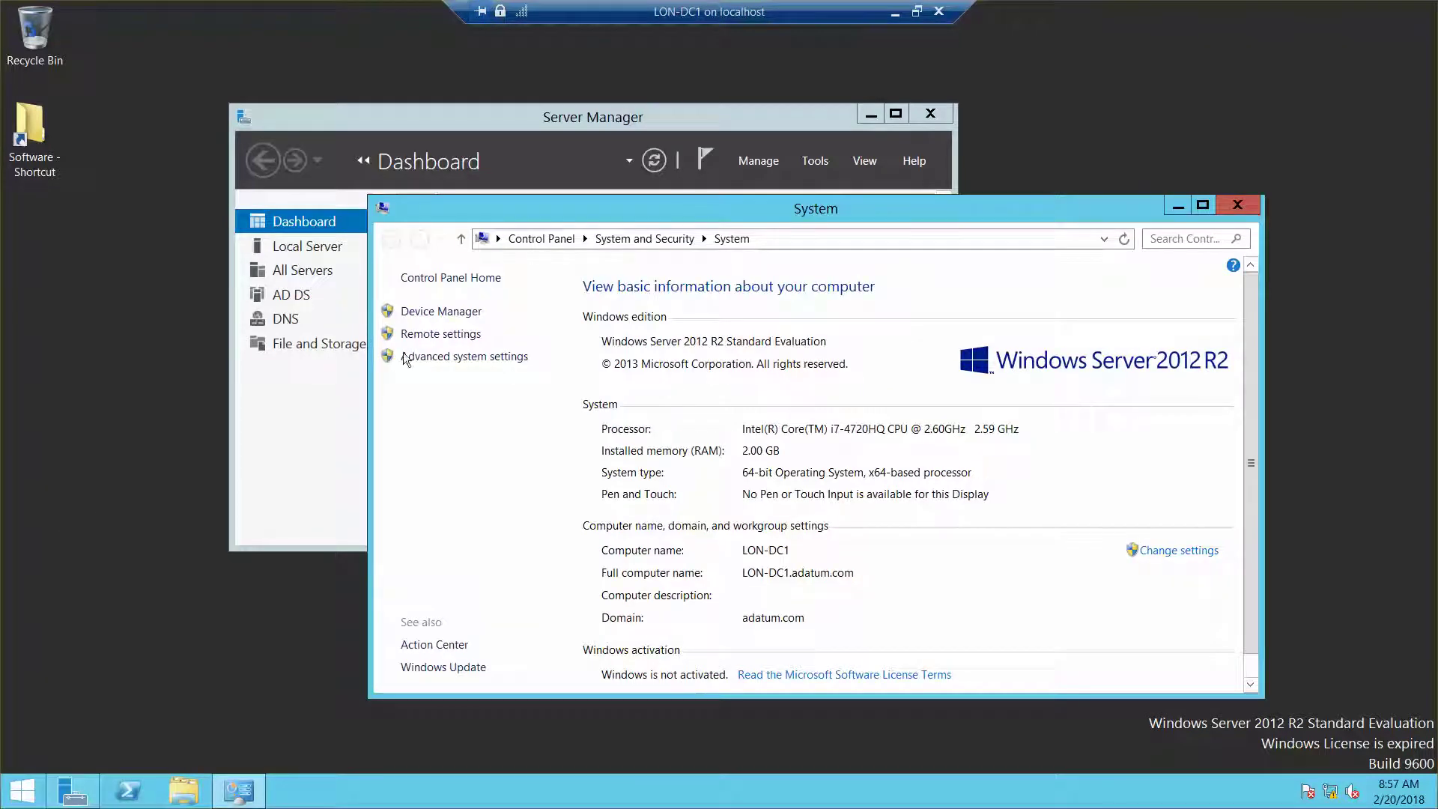
click(429, 335)
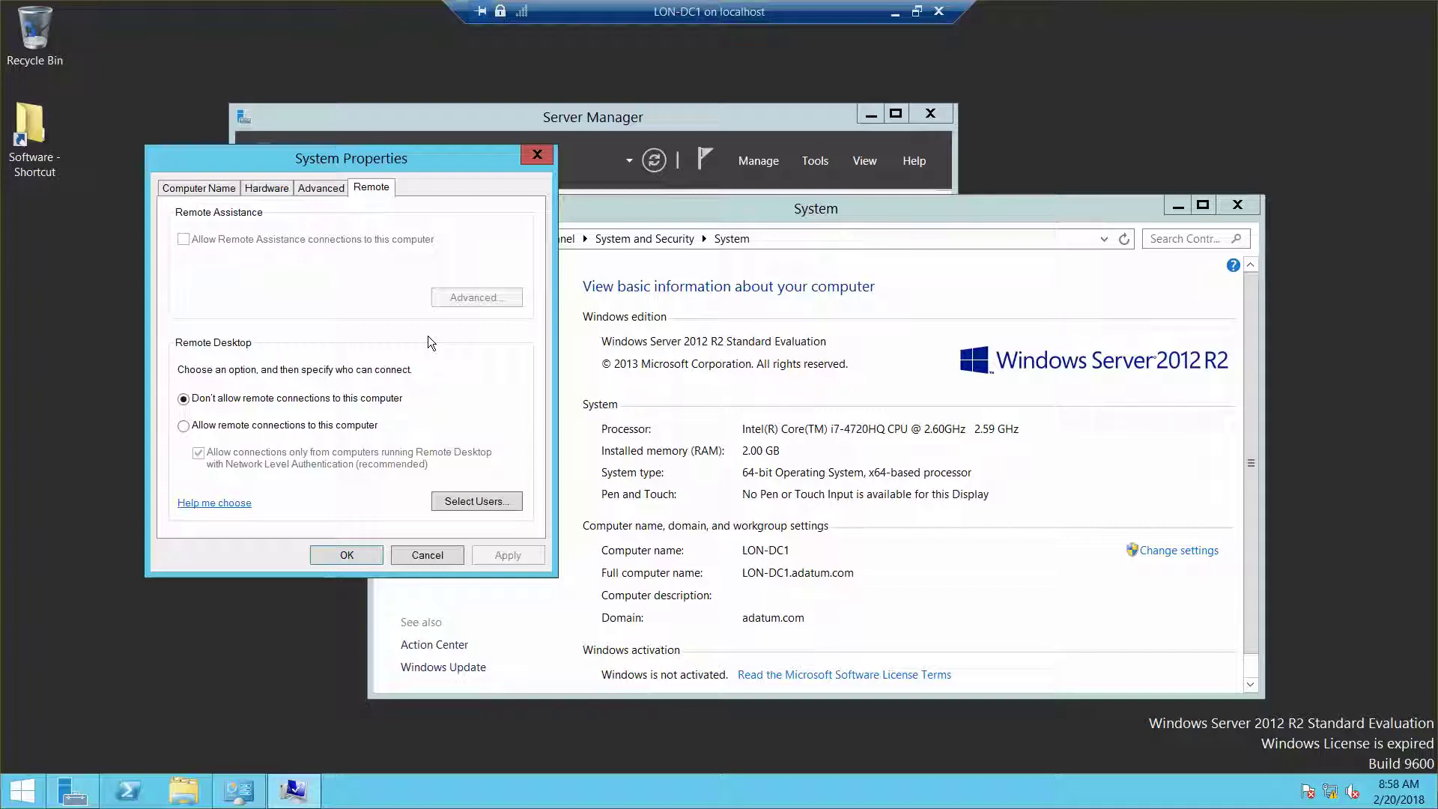
click(184, 425)
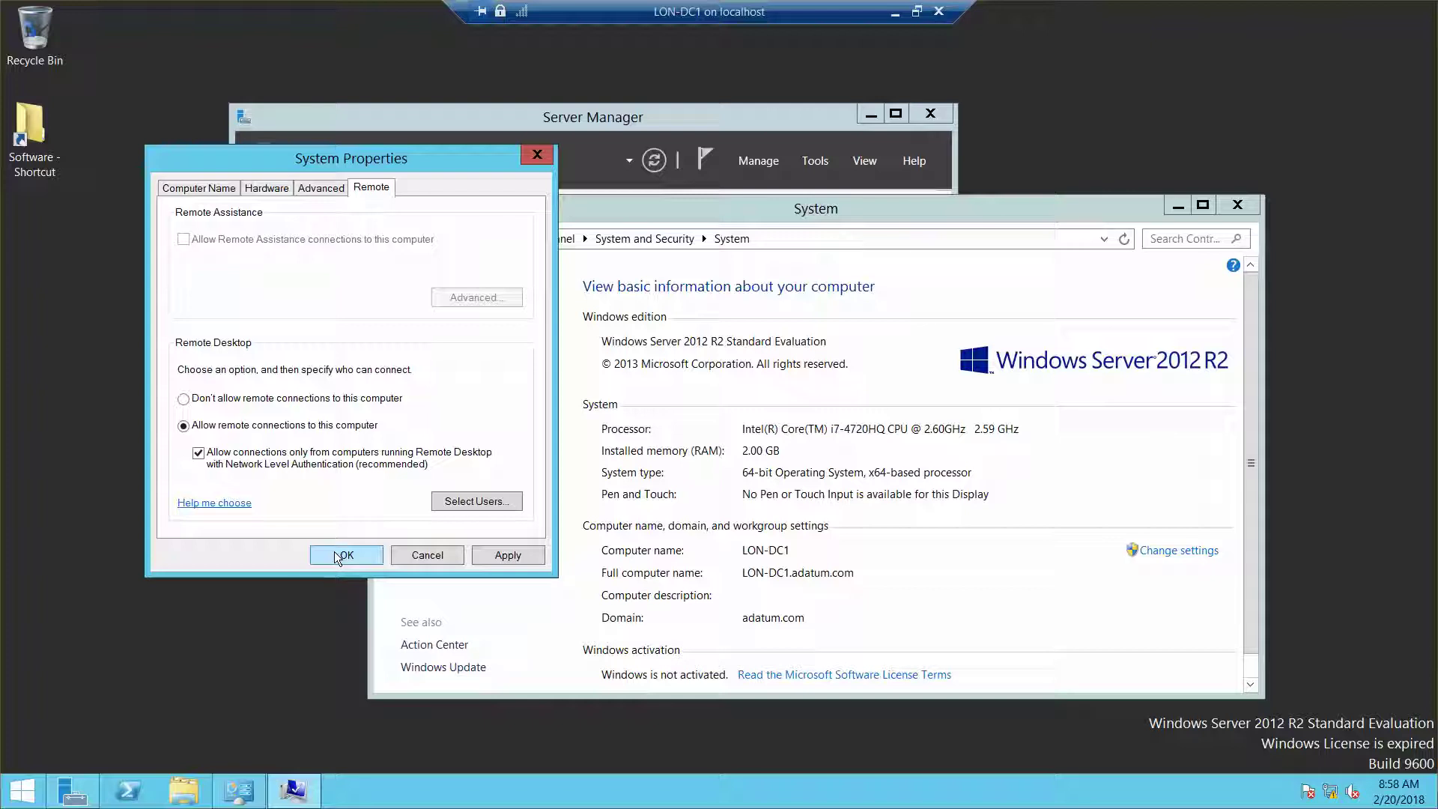
click(334, 554)
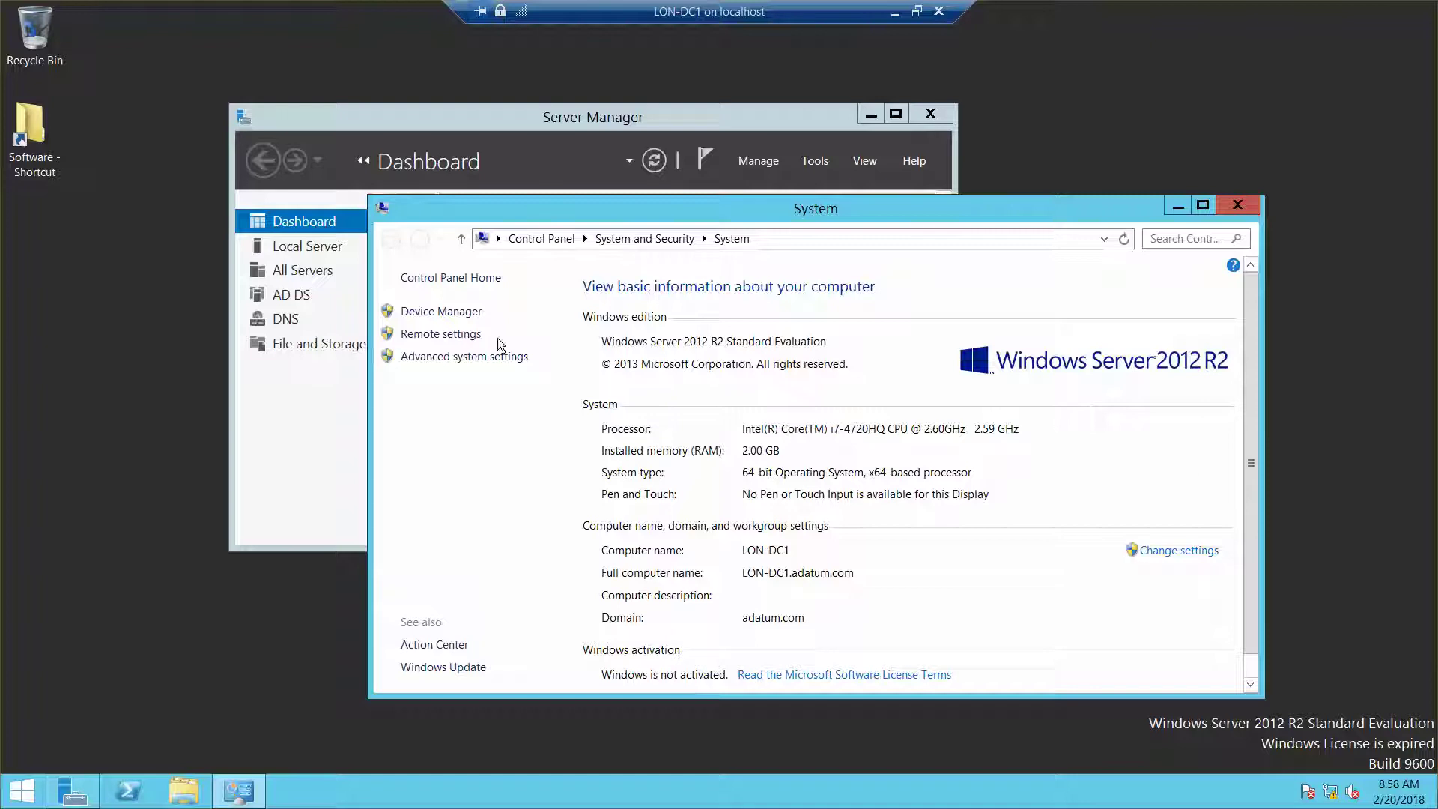
click(441, 334)
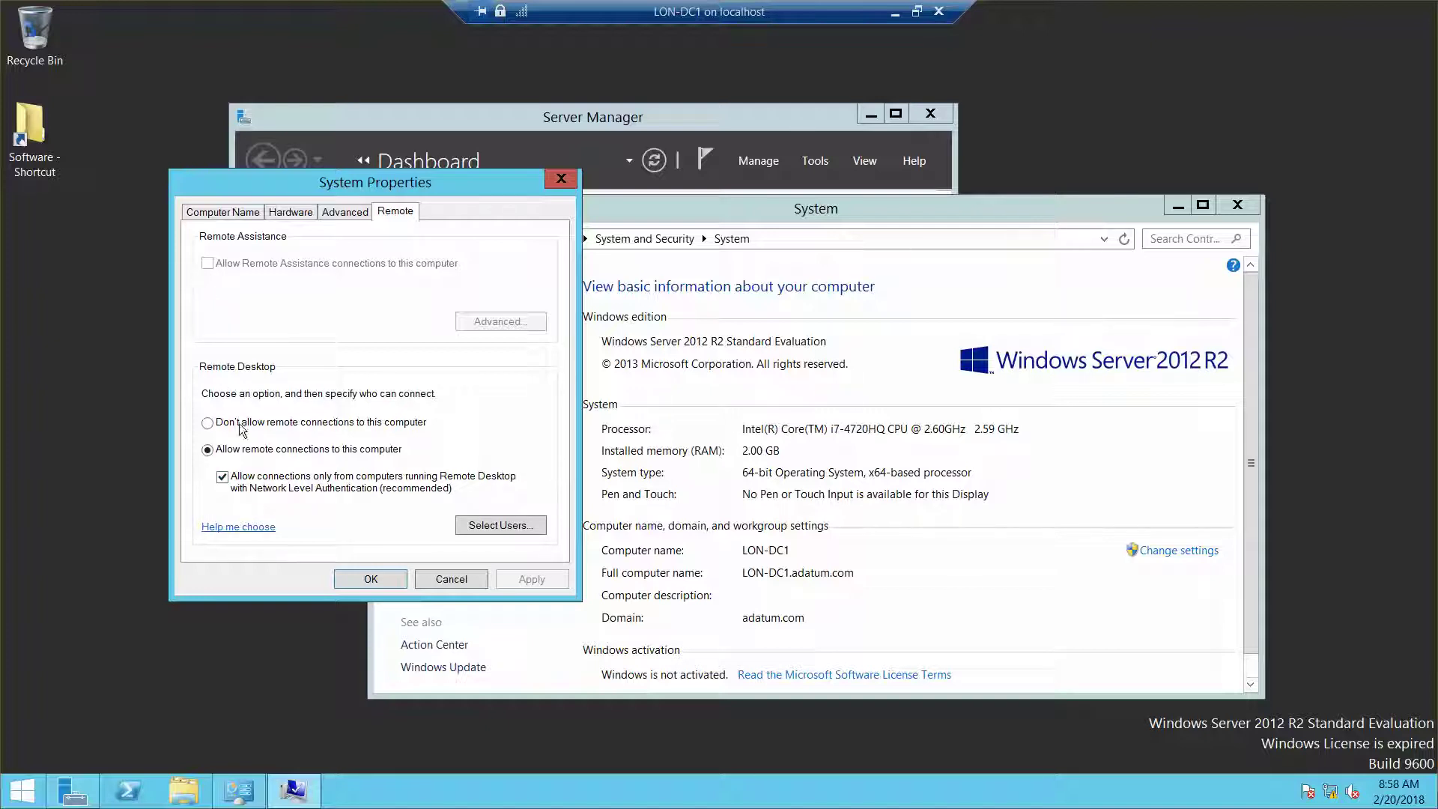
click(221, 477)
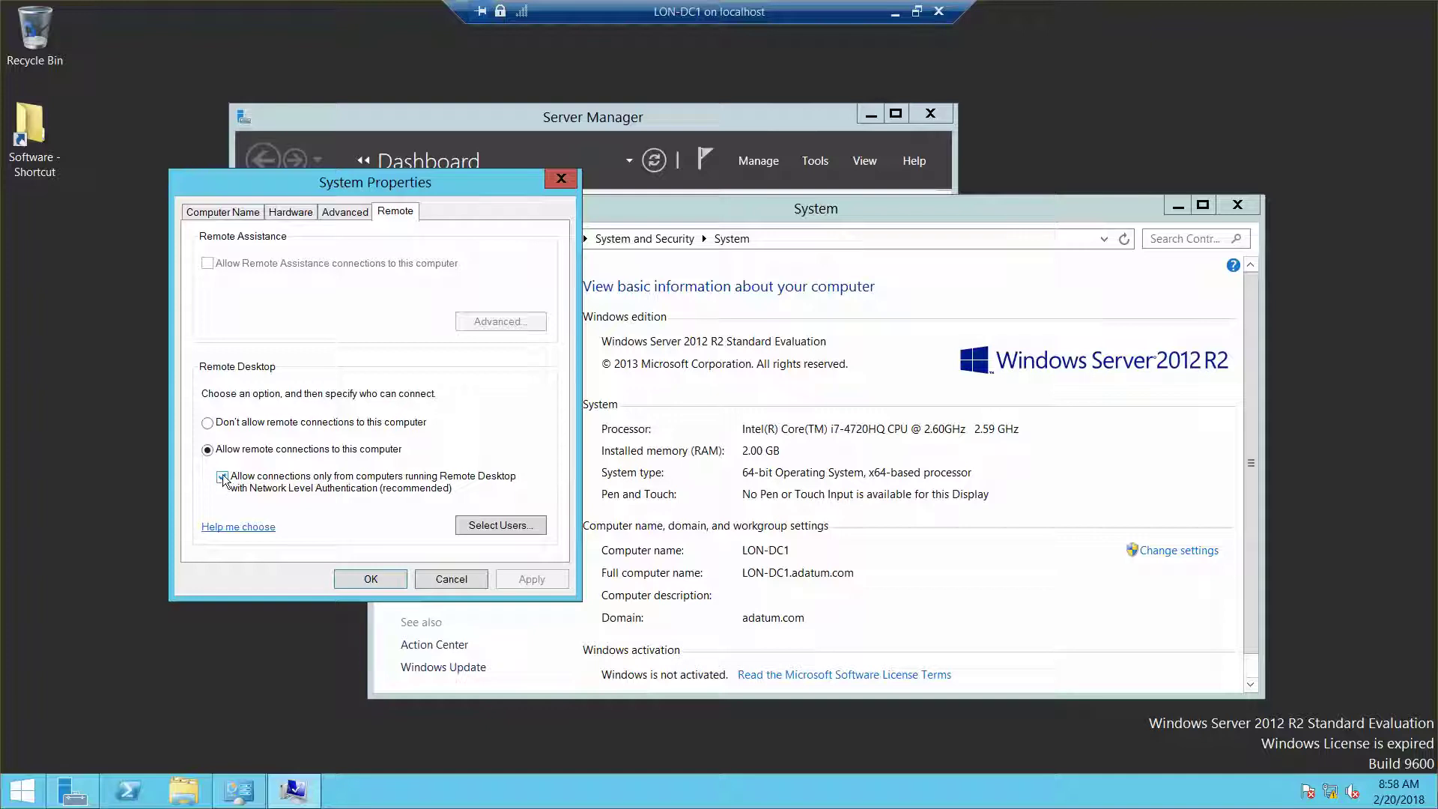
click(208, 424)
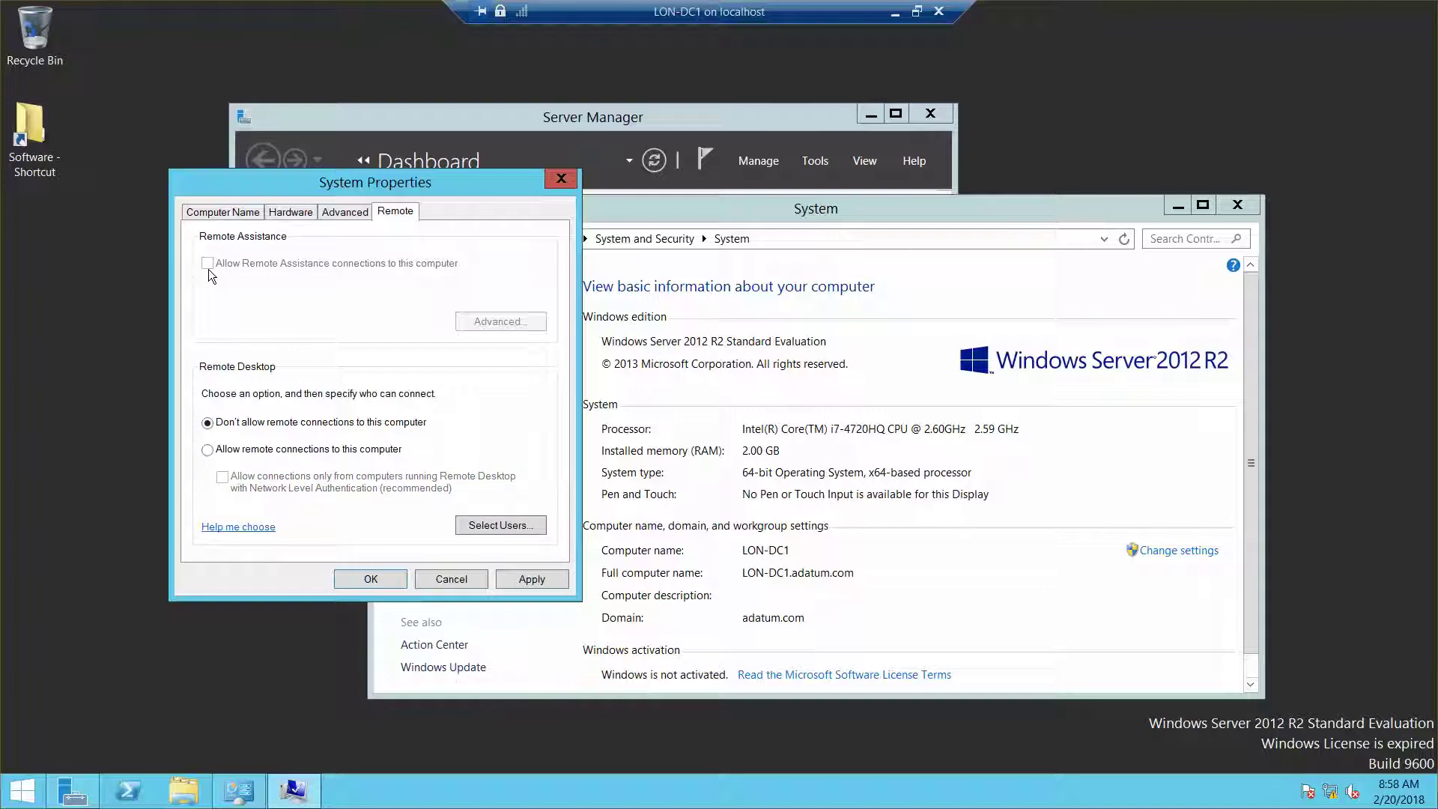
click(208, 449)
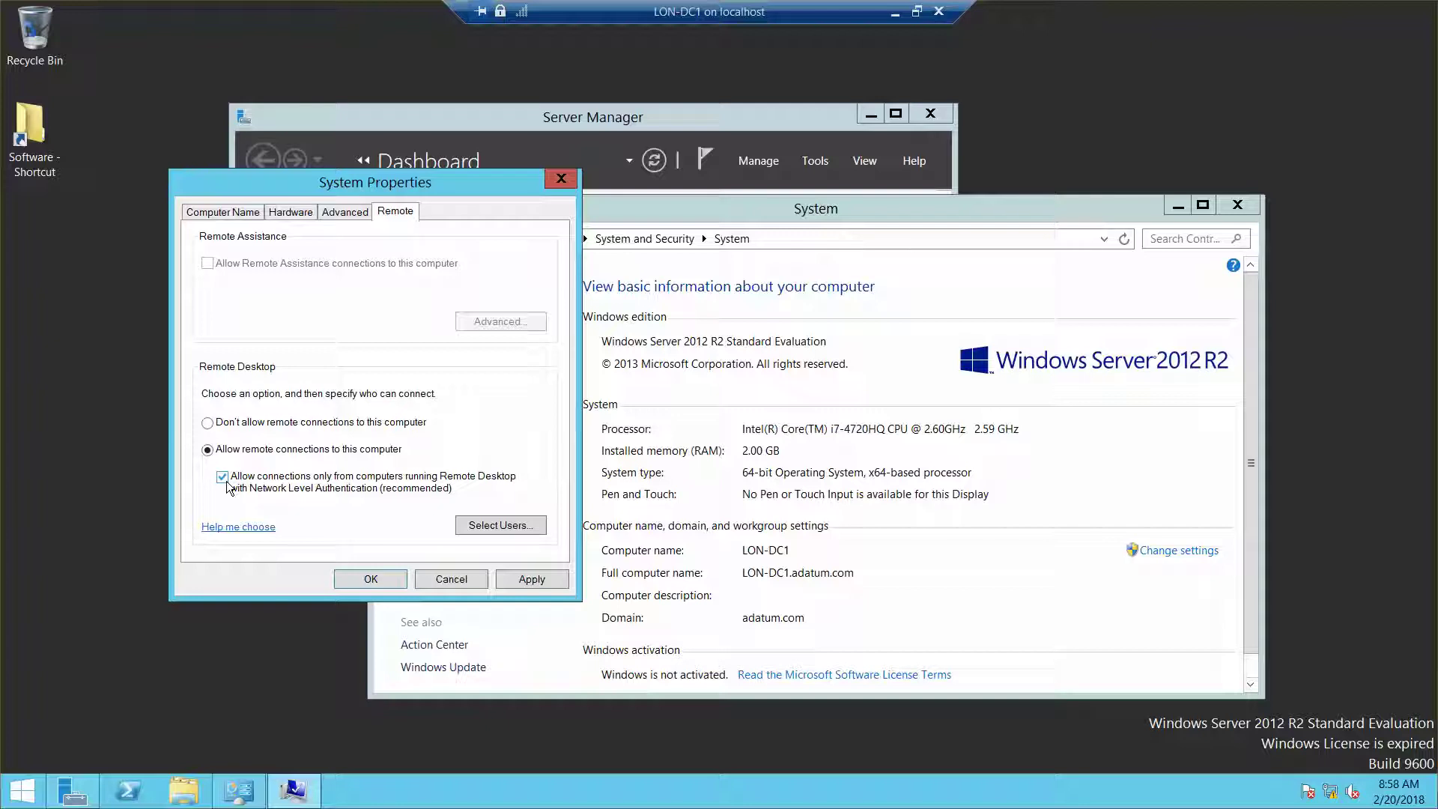
click(493, 526)
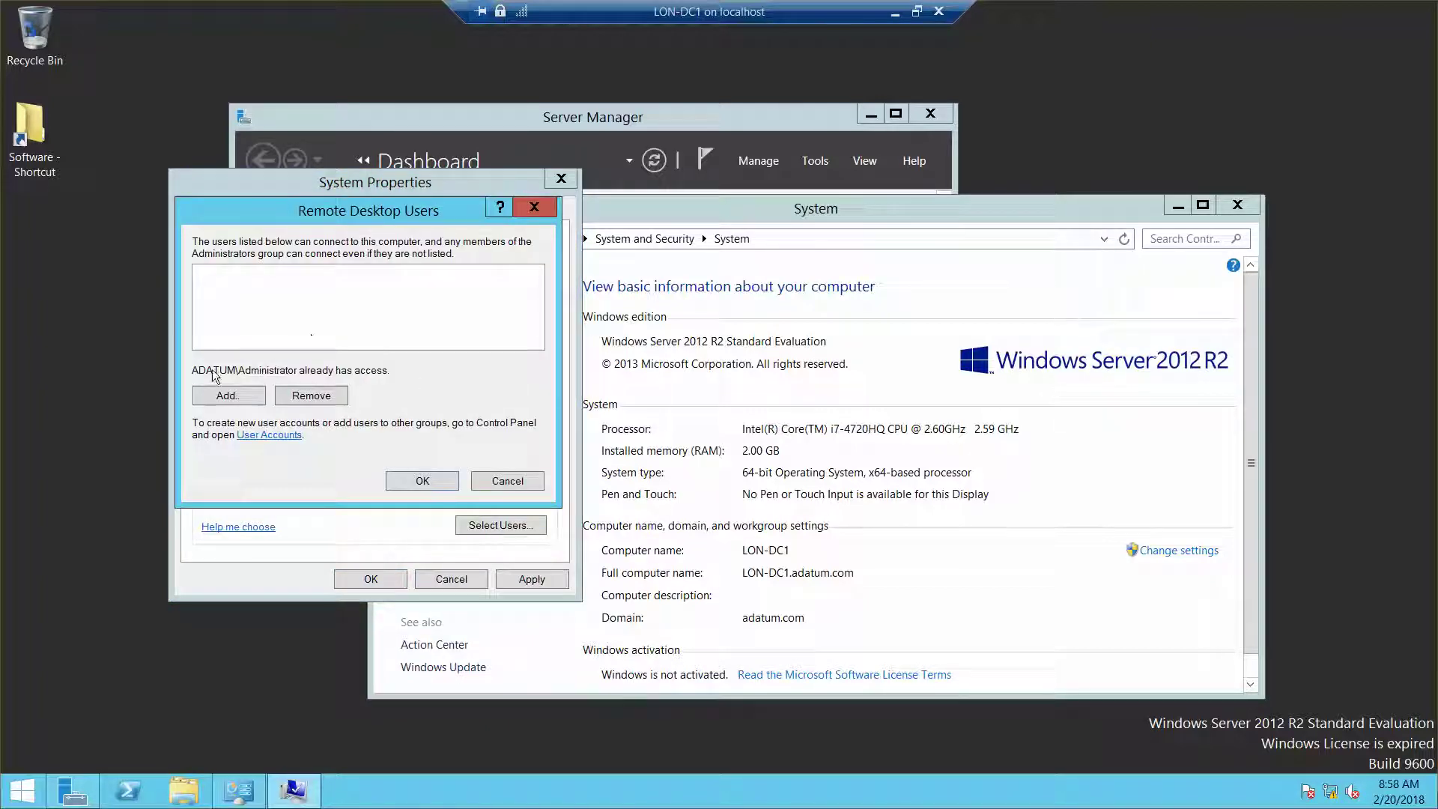
click(423, 483)
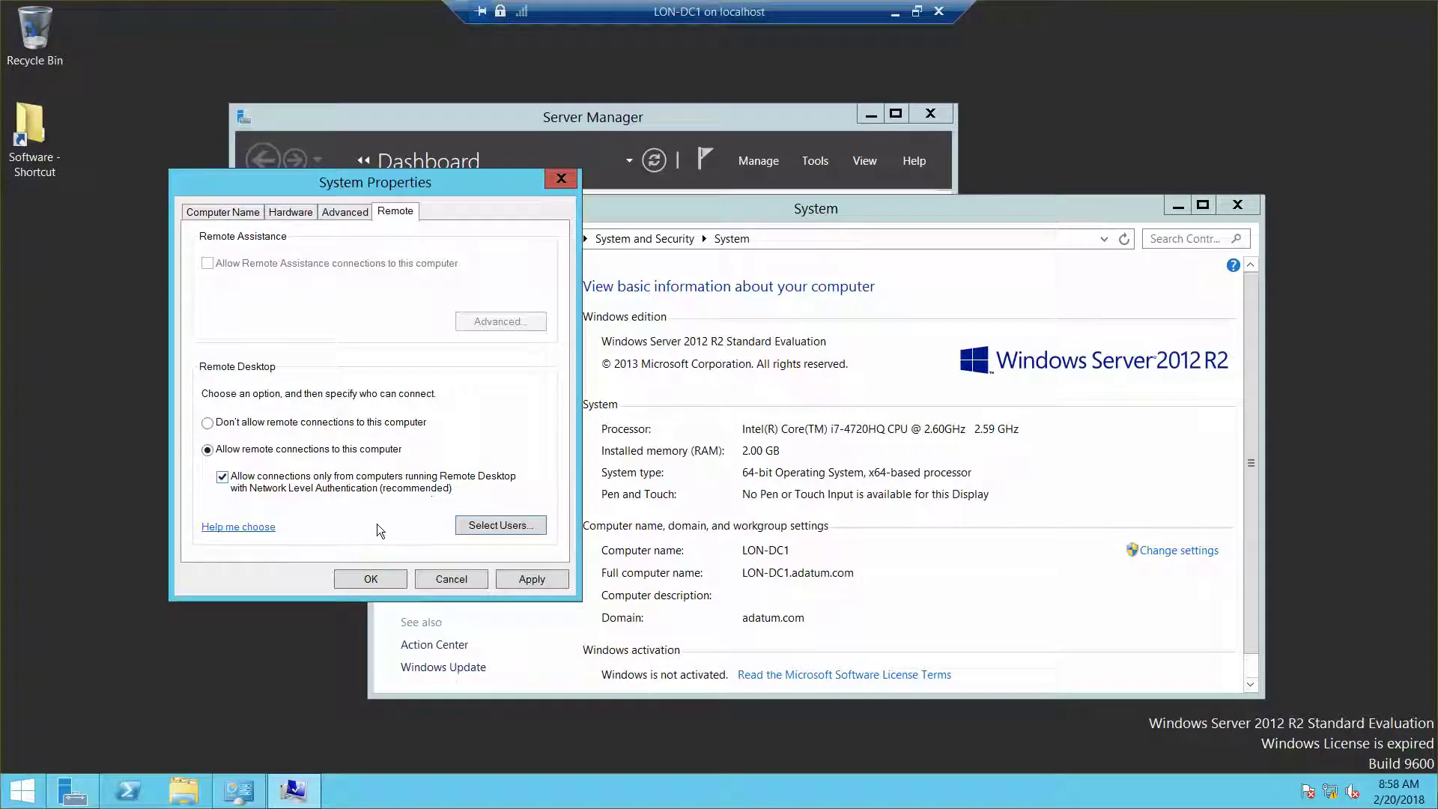
click(370, 579)
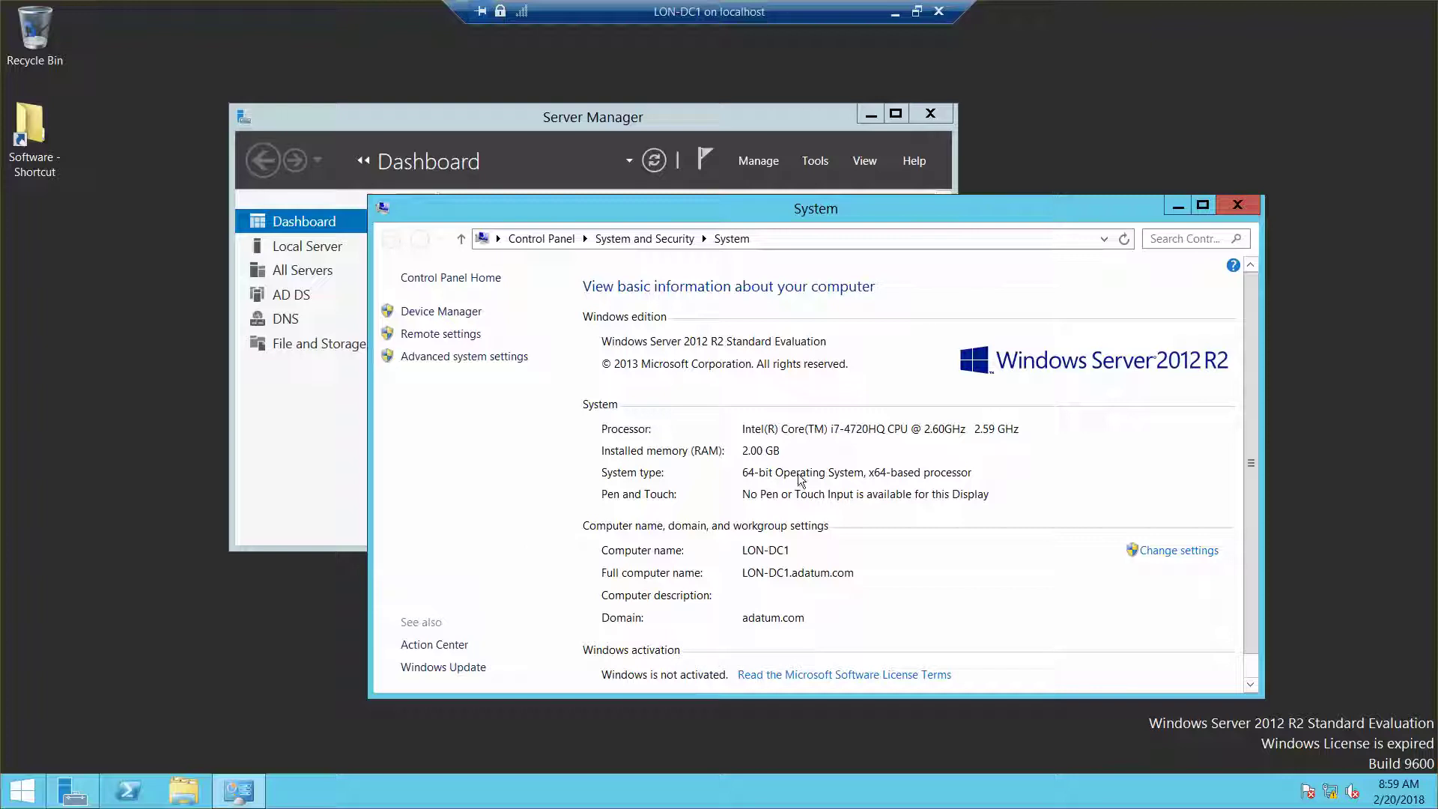
Close LON-DC1's System page and switch to the LON-CL1 VM connection from the taskbar thumbnail.
click(1245, 206)
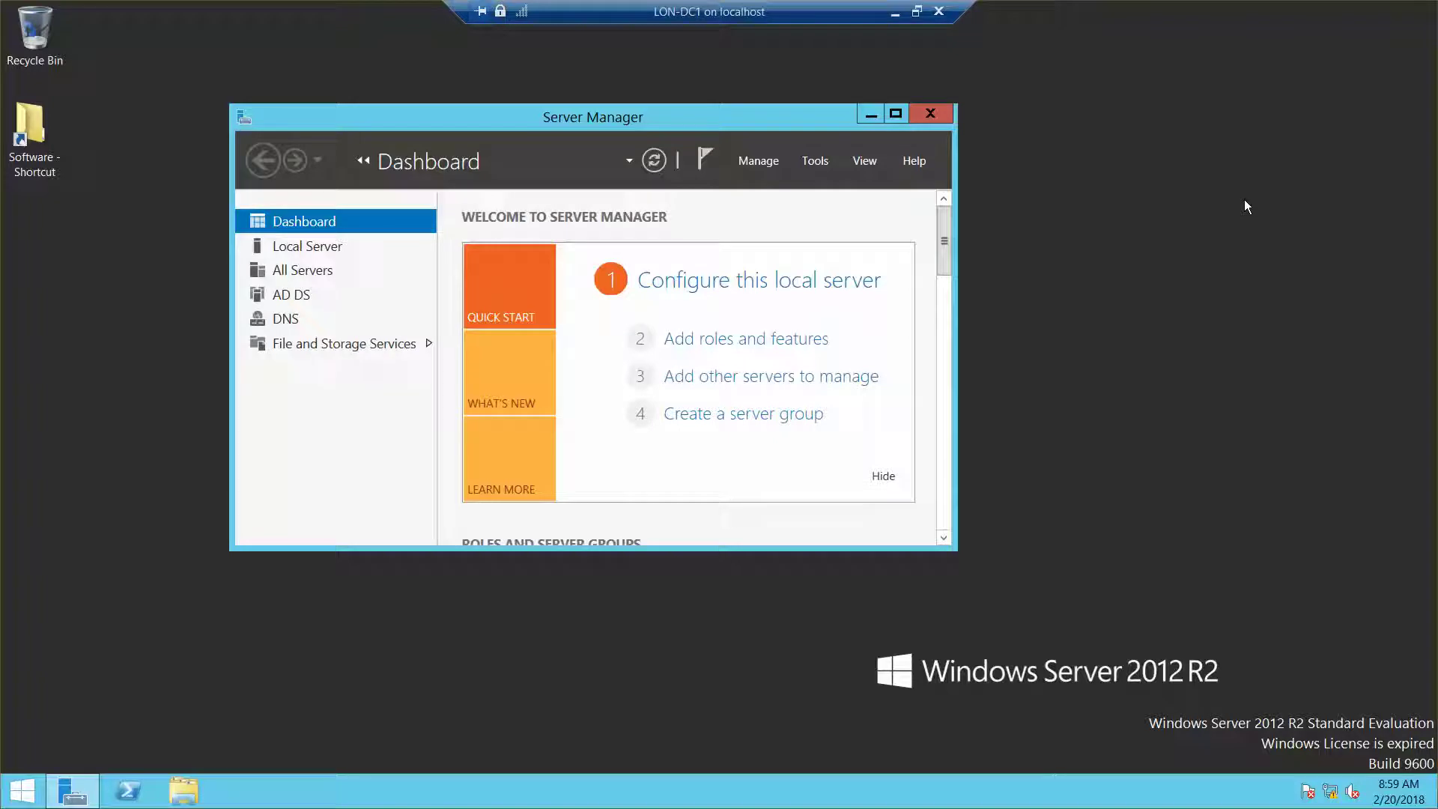
click(895, 12)
mouse_move(694, 805)
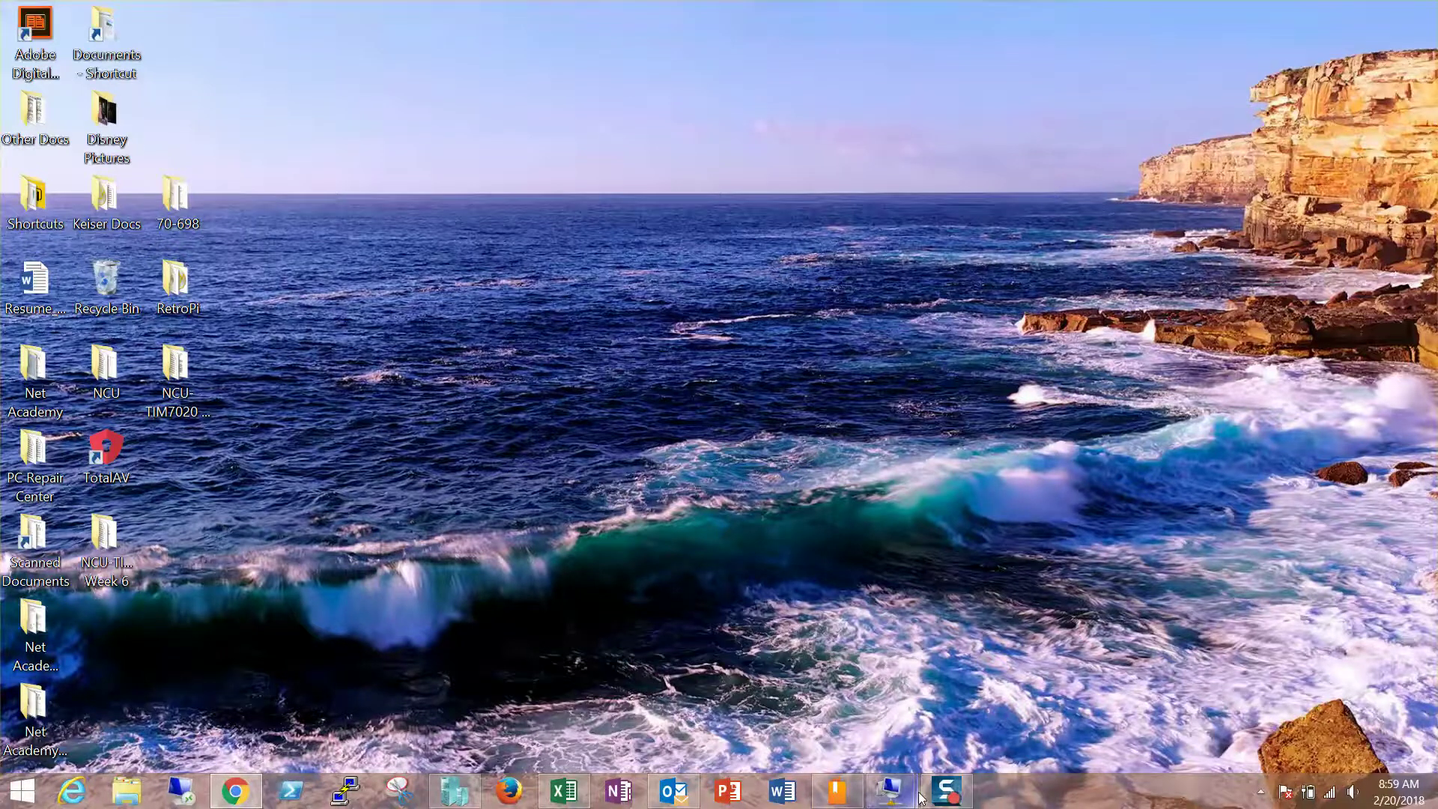
mouse_move(905, 801)
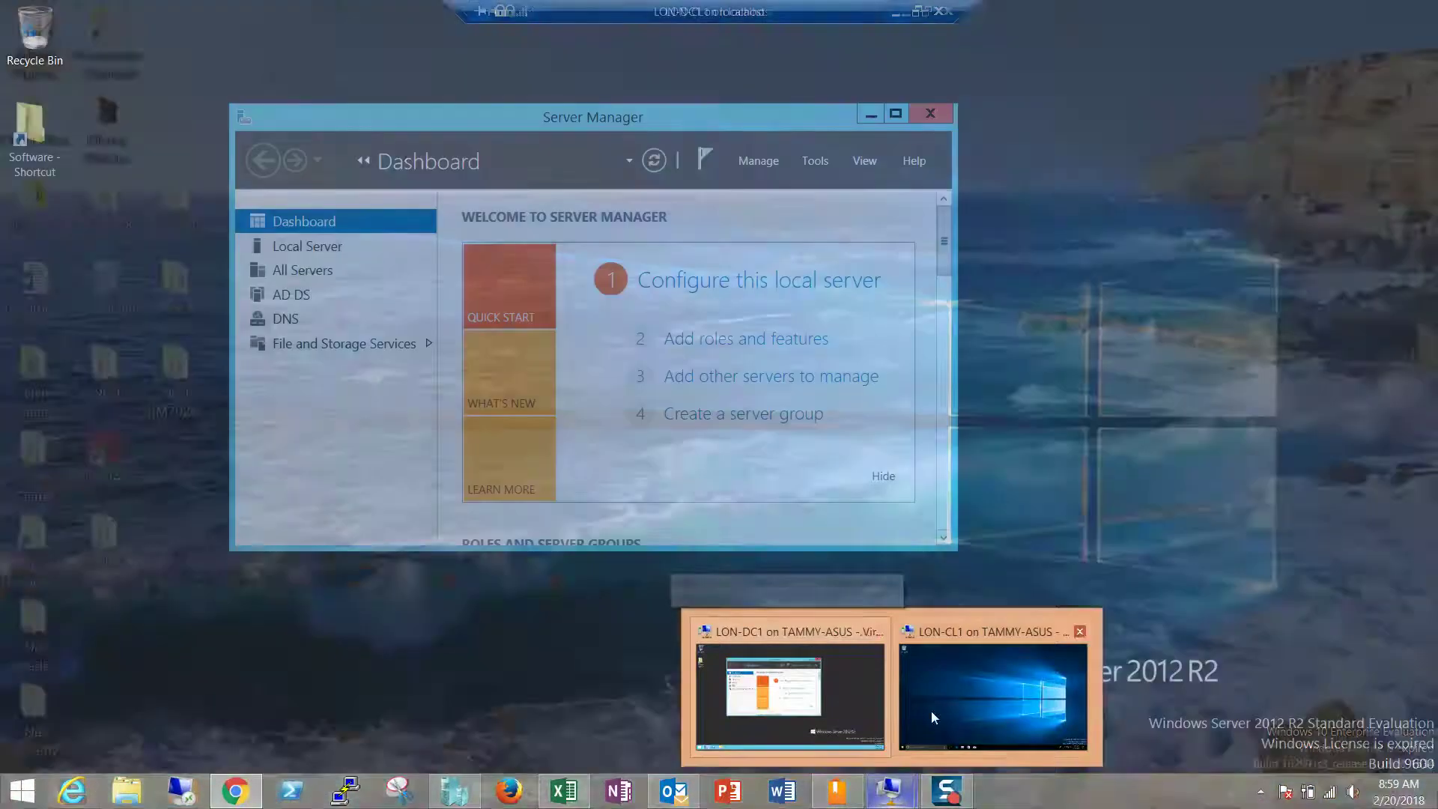
click(933, 712)
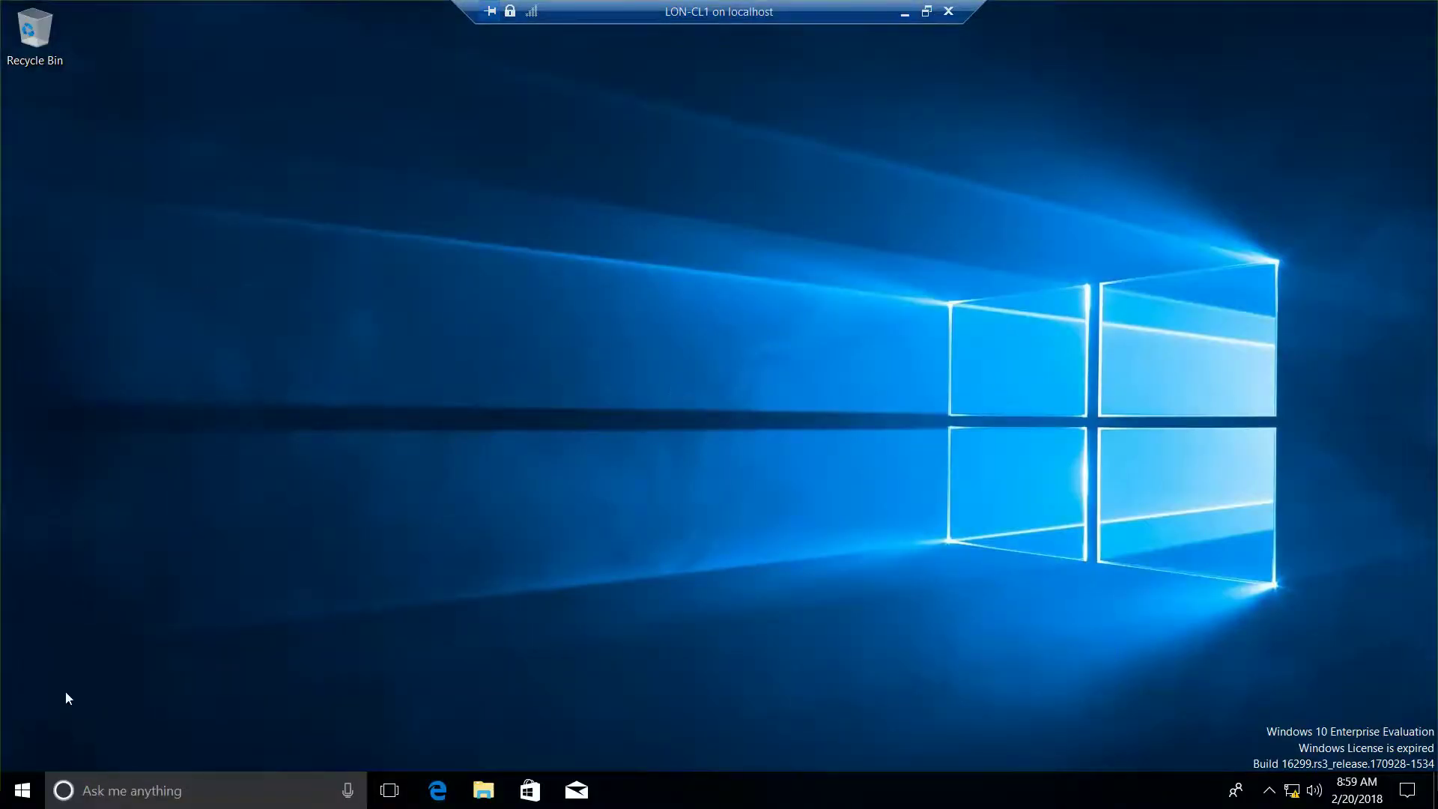
Dismiss a stray Run prompt, then search 'remote' and launch Remote Desktop Connection.
right_click(25, 792)
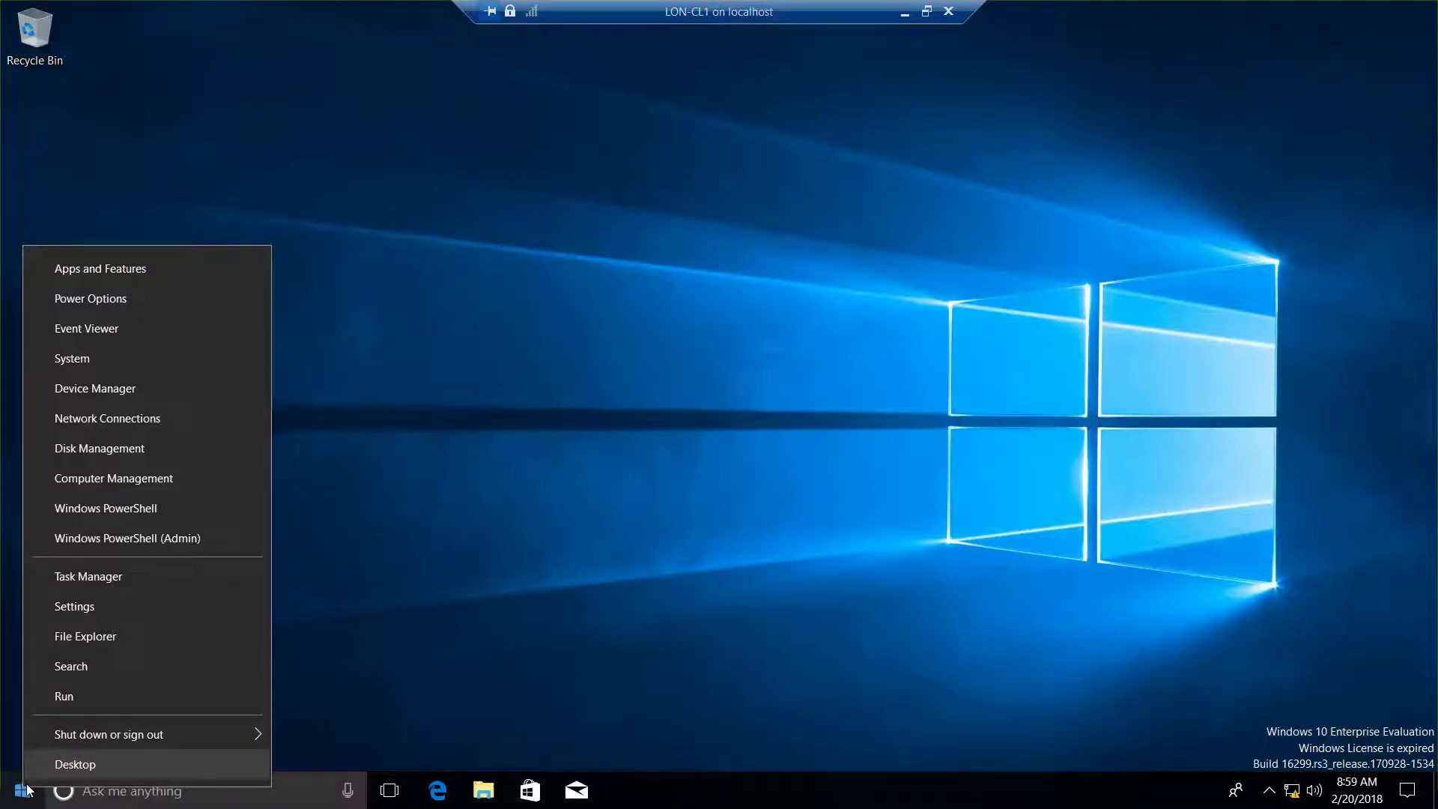
text(r)
text(e==)
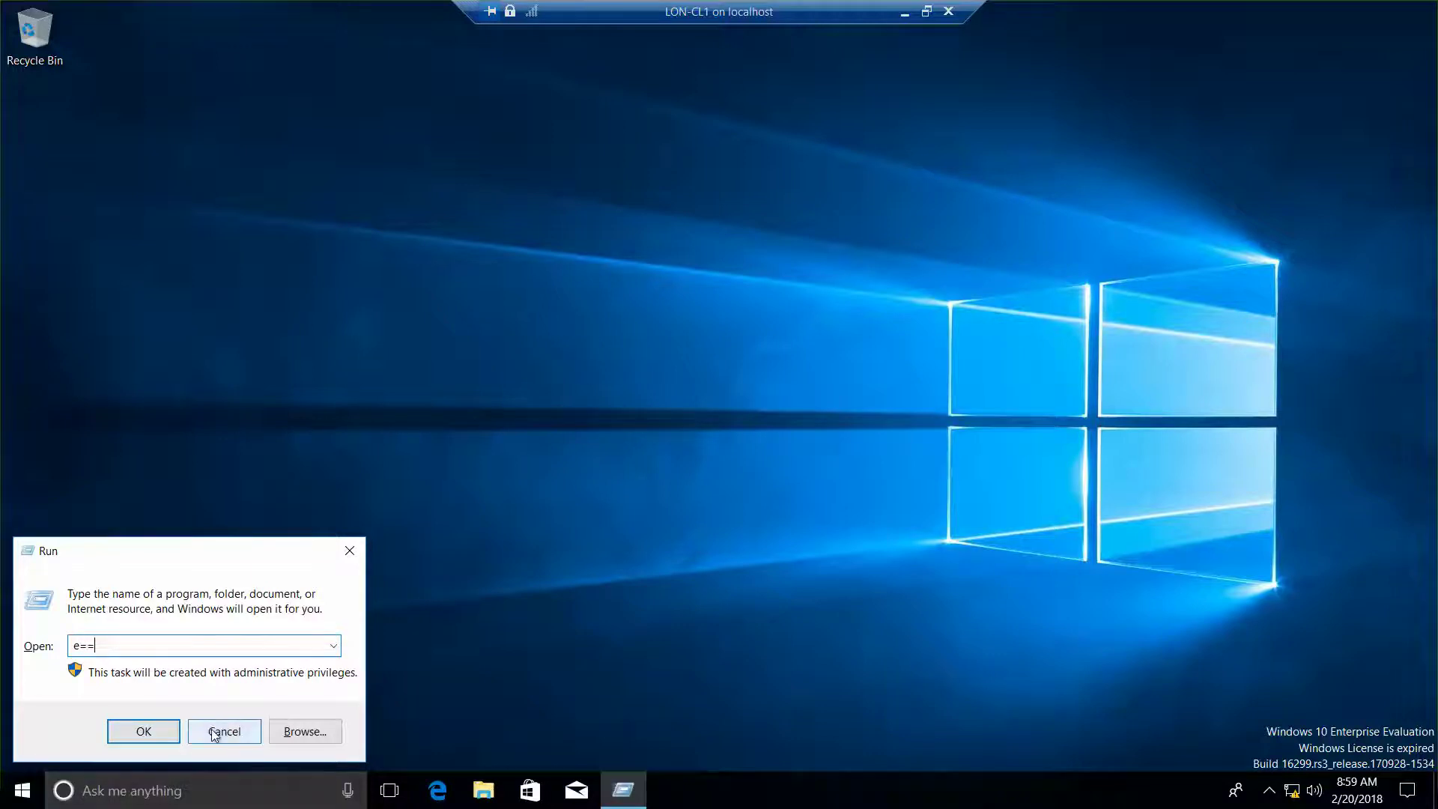
click(217, 731)
right_click(34, 790)
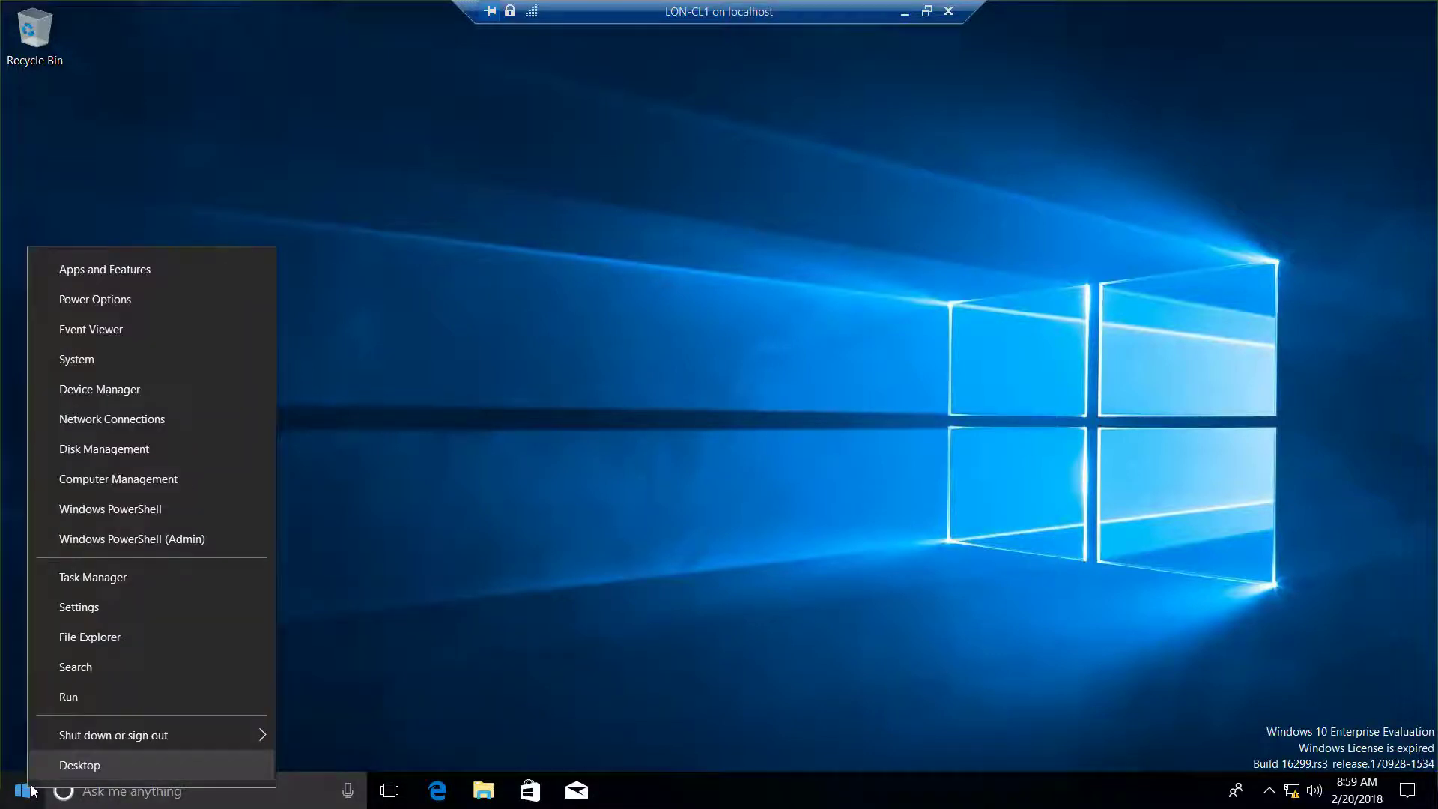
click(138, 670)
text(re)
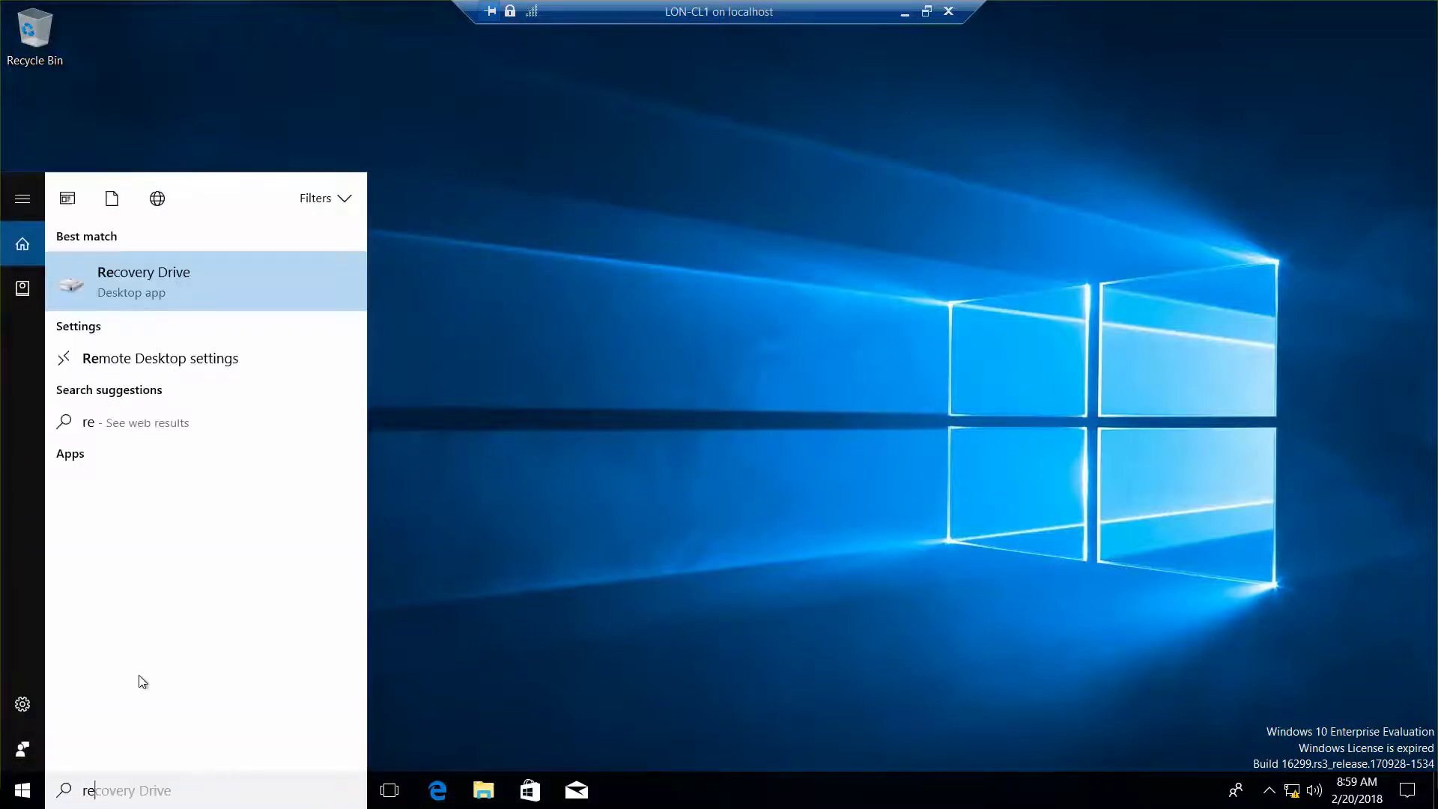
text(mote)
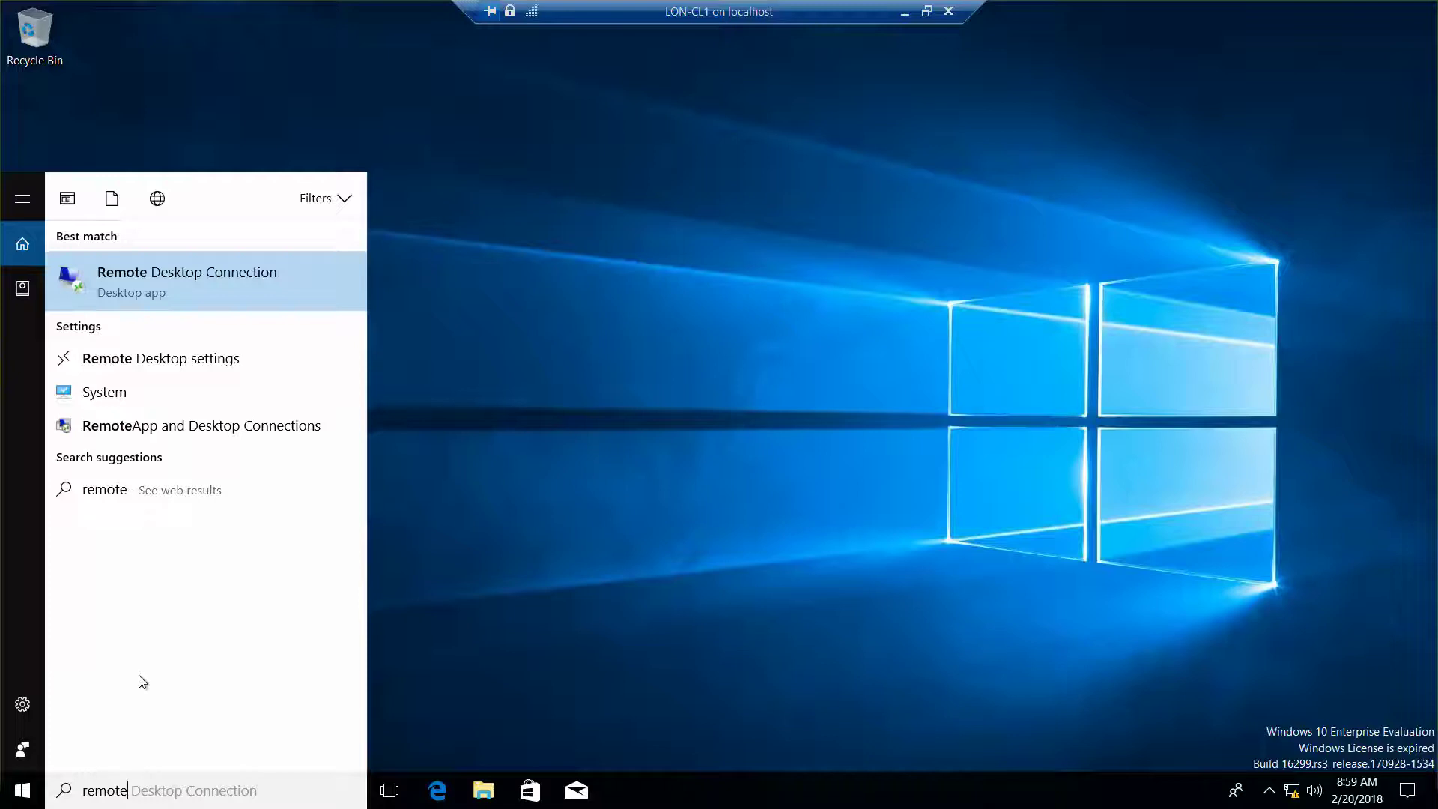
click(180, 293)
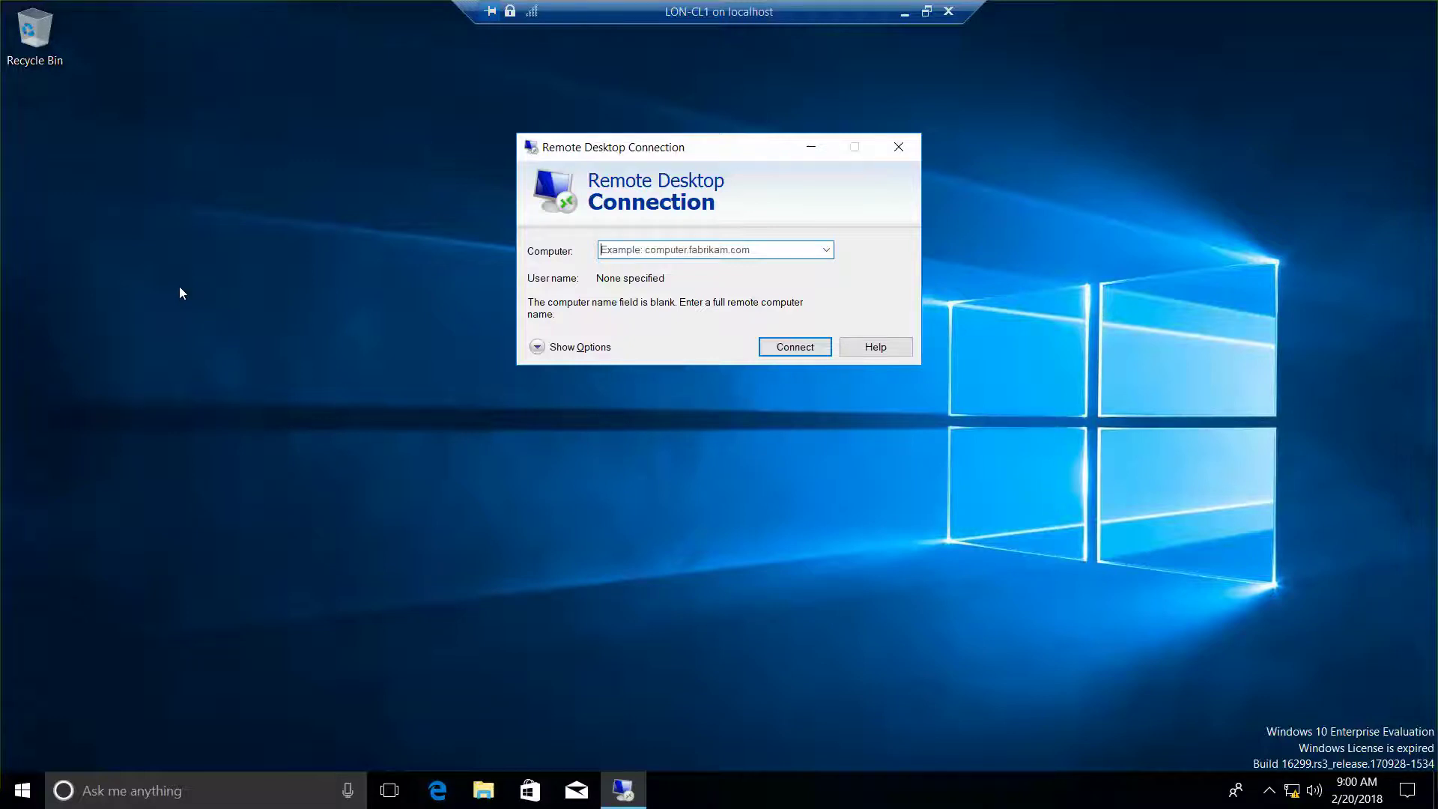
Connect to computer LON-DC1, correcting a typo while entering the administrator password.
text(LON-DC1)
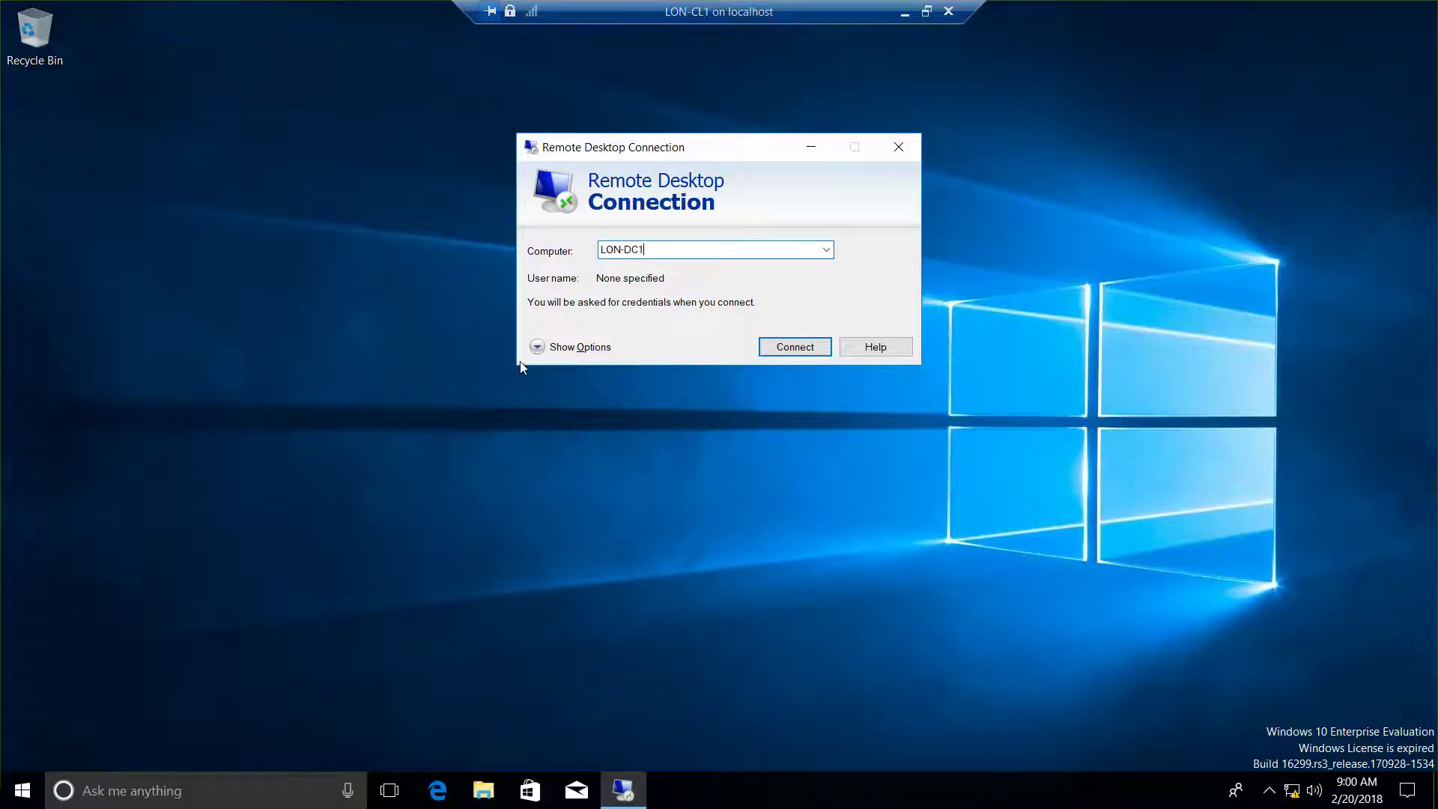
click(795, 349)
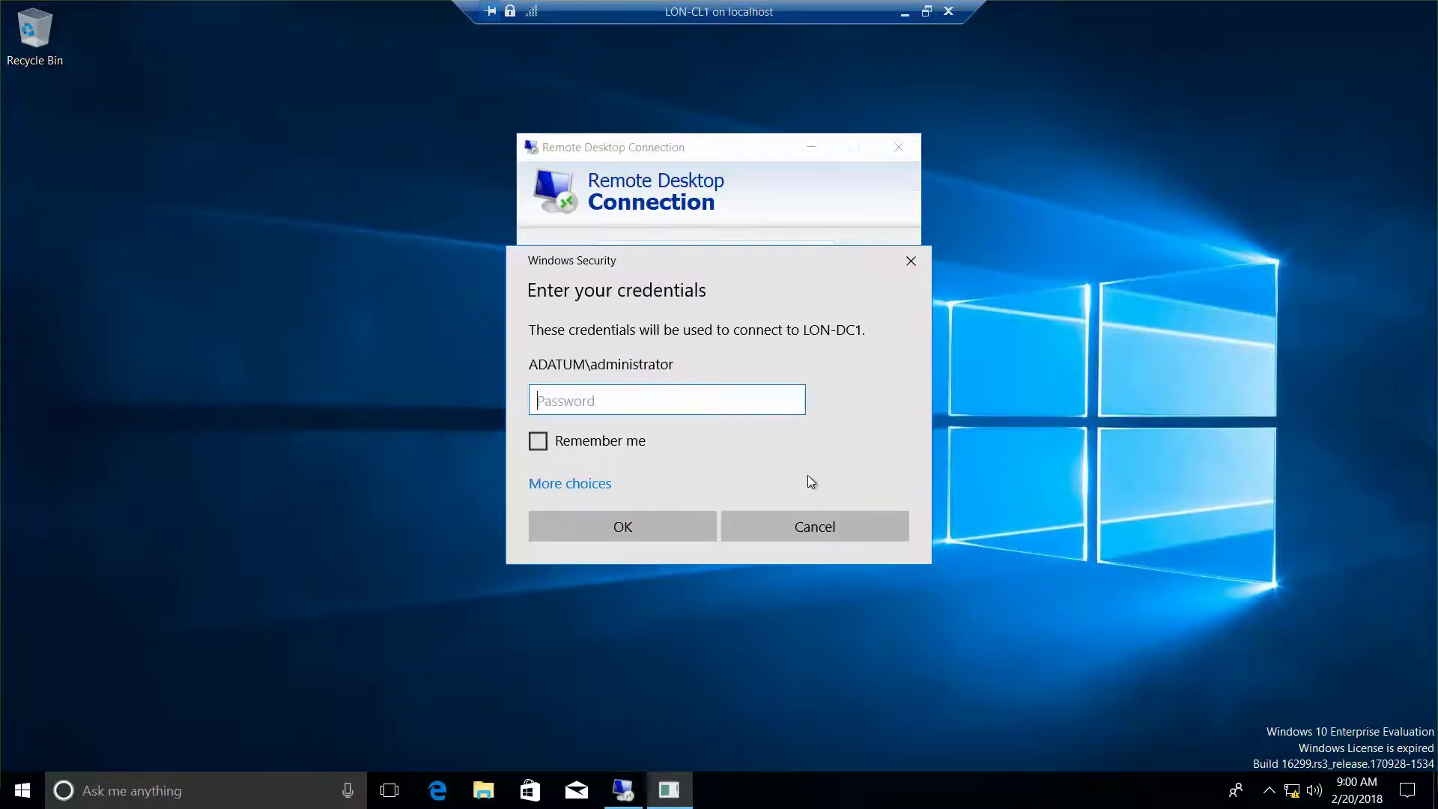
text(Pa$)
key(BackSpace)
key(BackSpace)
key(BackSpace)
text(Pa$$w0rd)
key(Return)
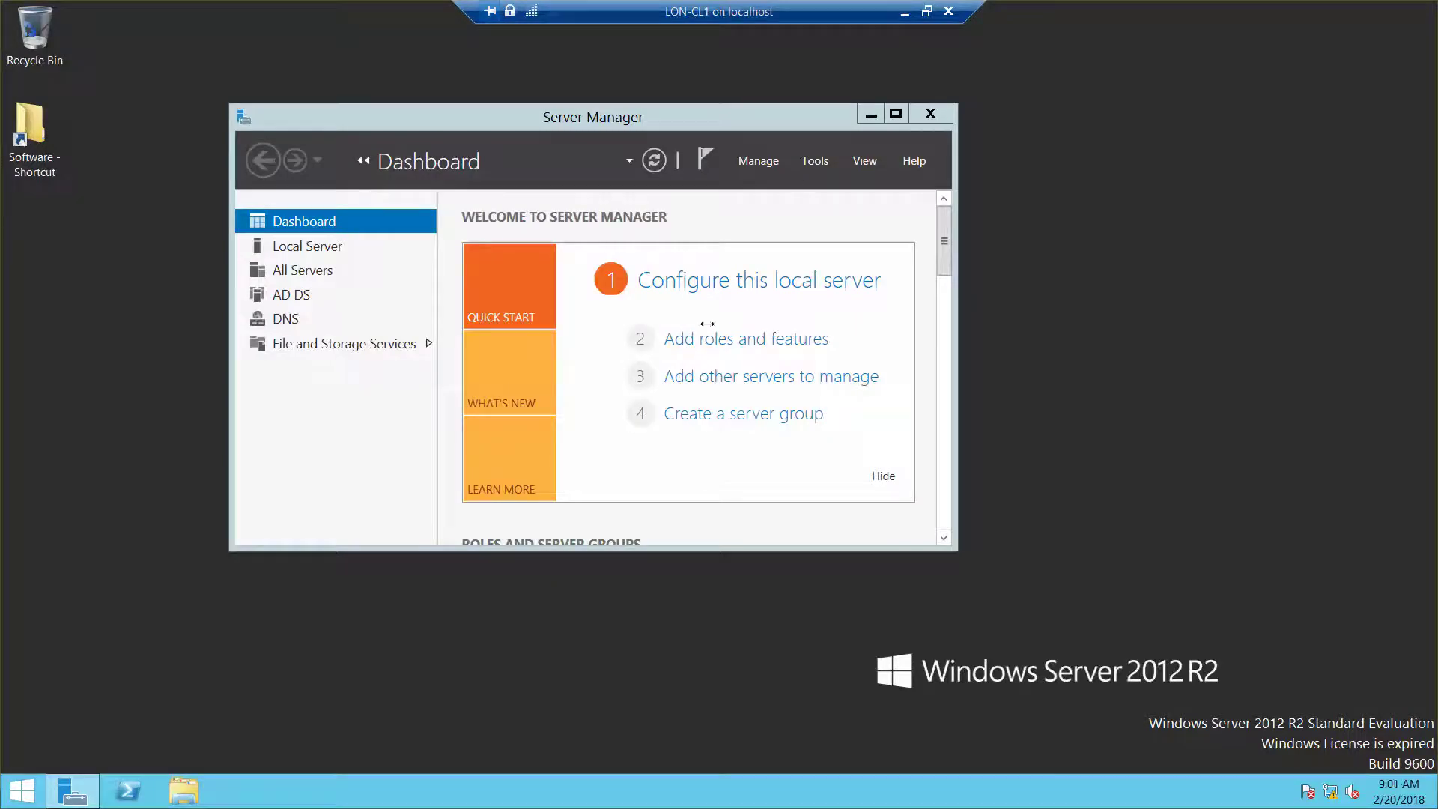
Bring LON-DC1's Server Manager forward and switch the LON-CL1 connection from full screen to a window.
click(801, 320)
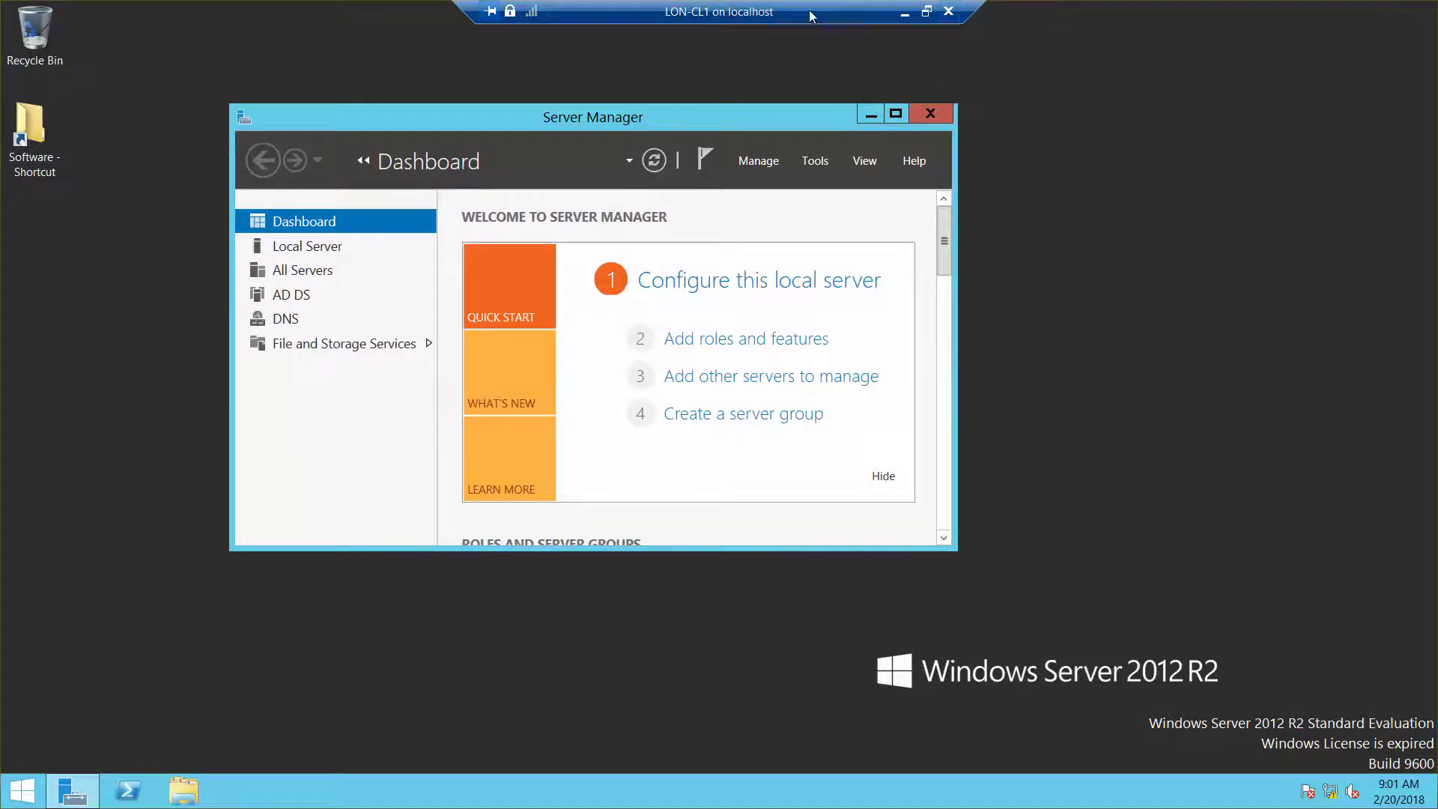
drag(779, 15, 647, 84)
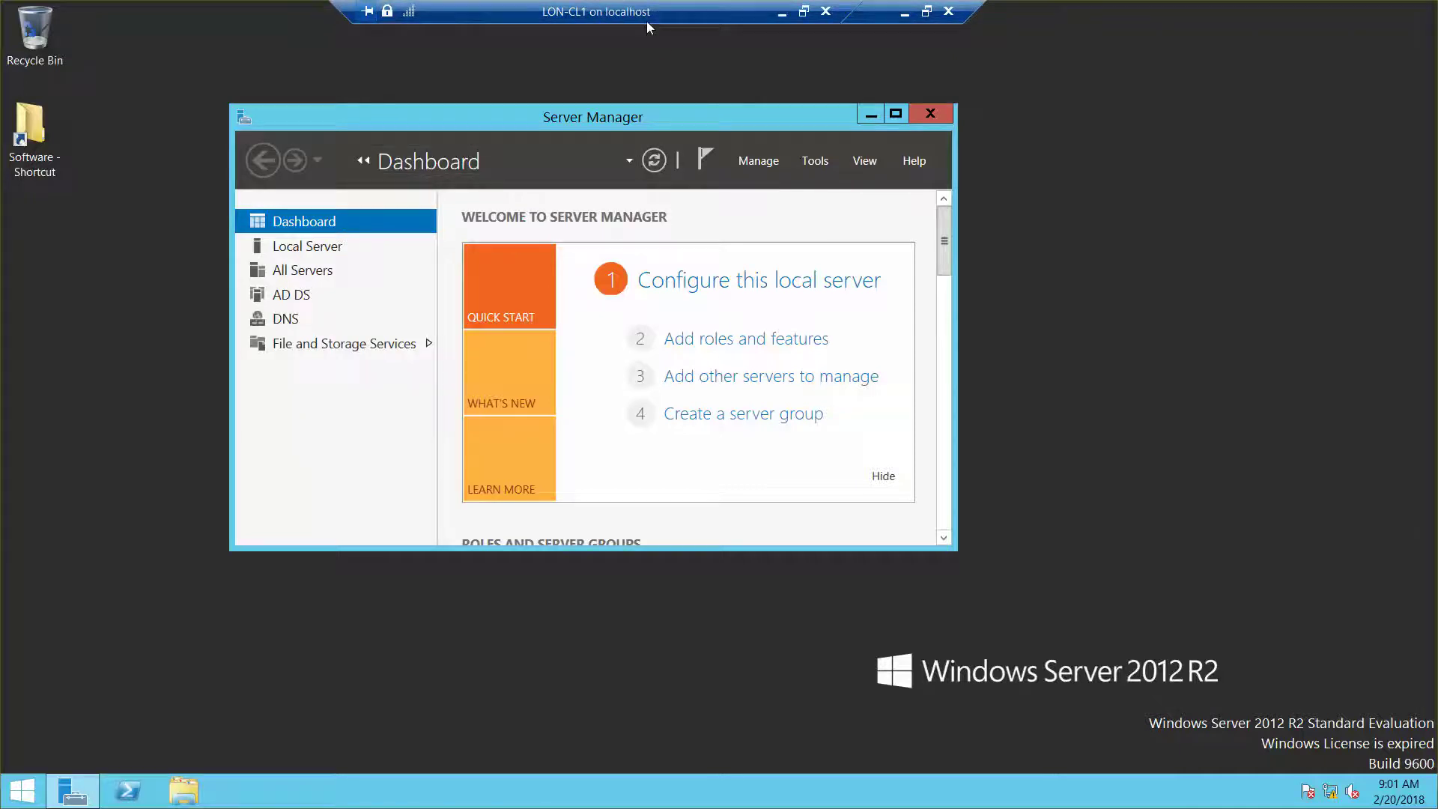
click(804, 14)
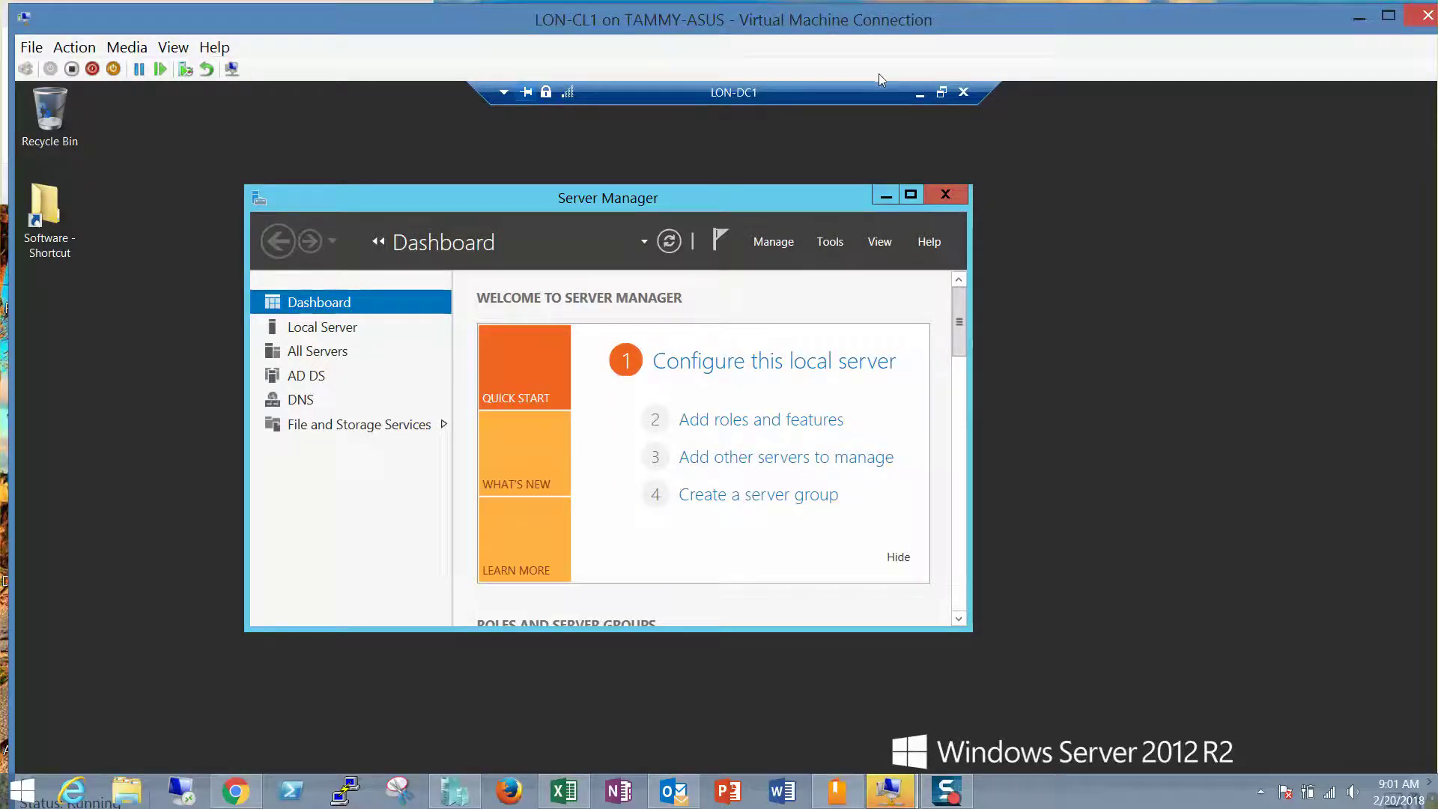
Disconnect the LON-DC1 remote session and maximize the LON-CL1 virtual machine window.
click(964, 93)
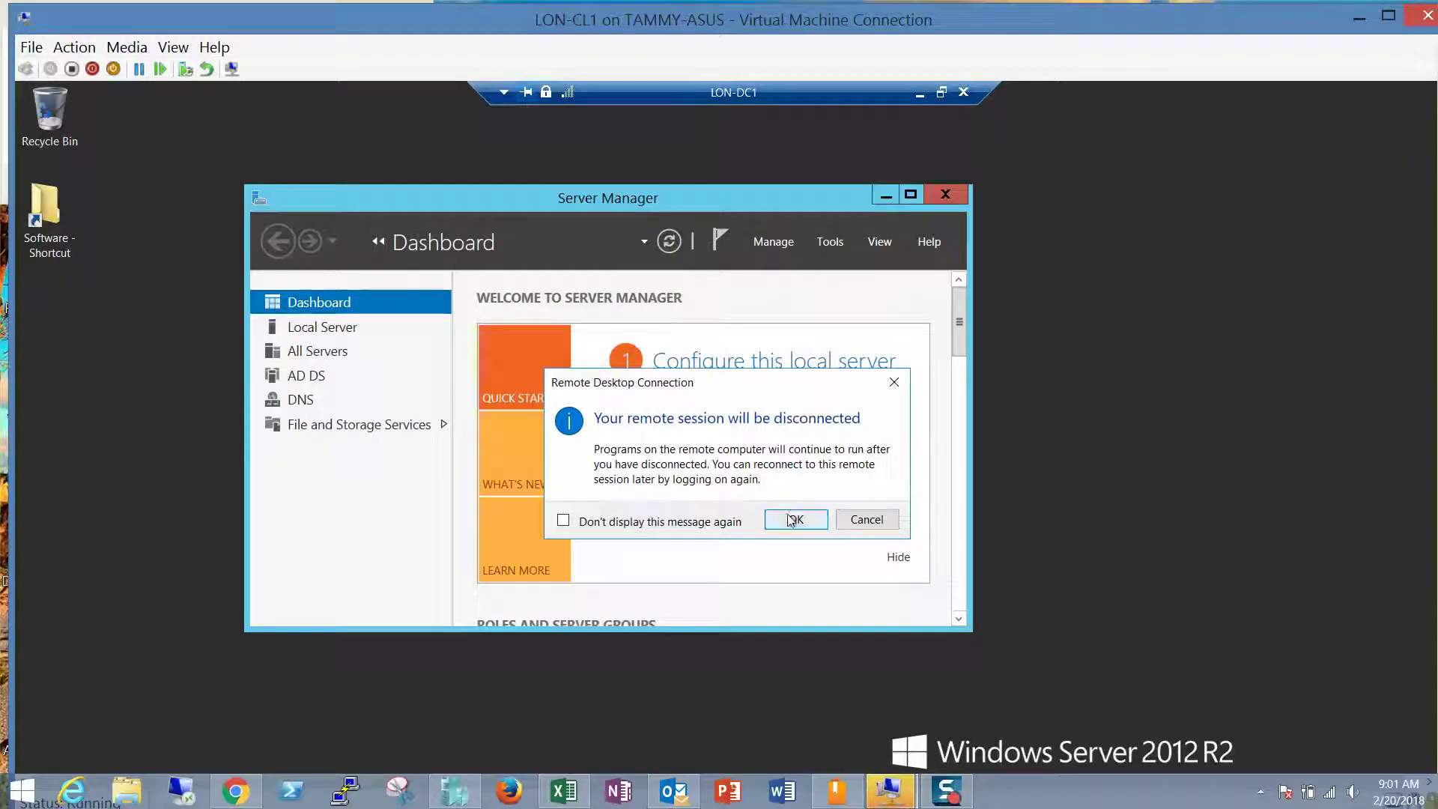
click(795, 520)
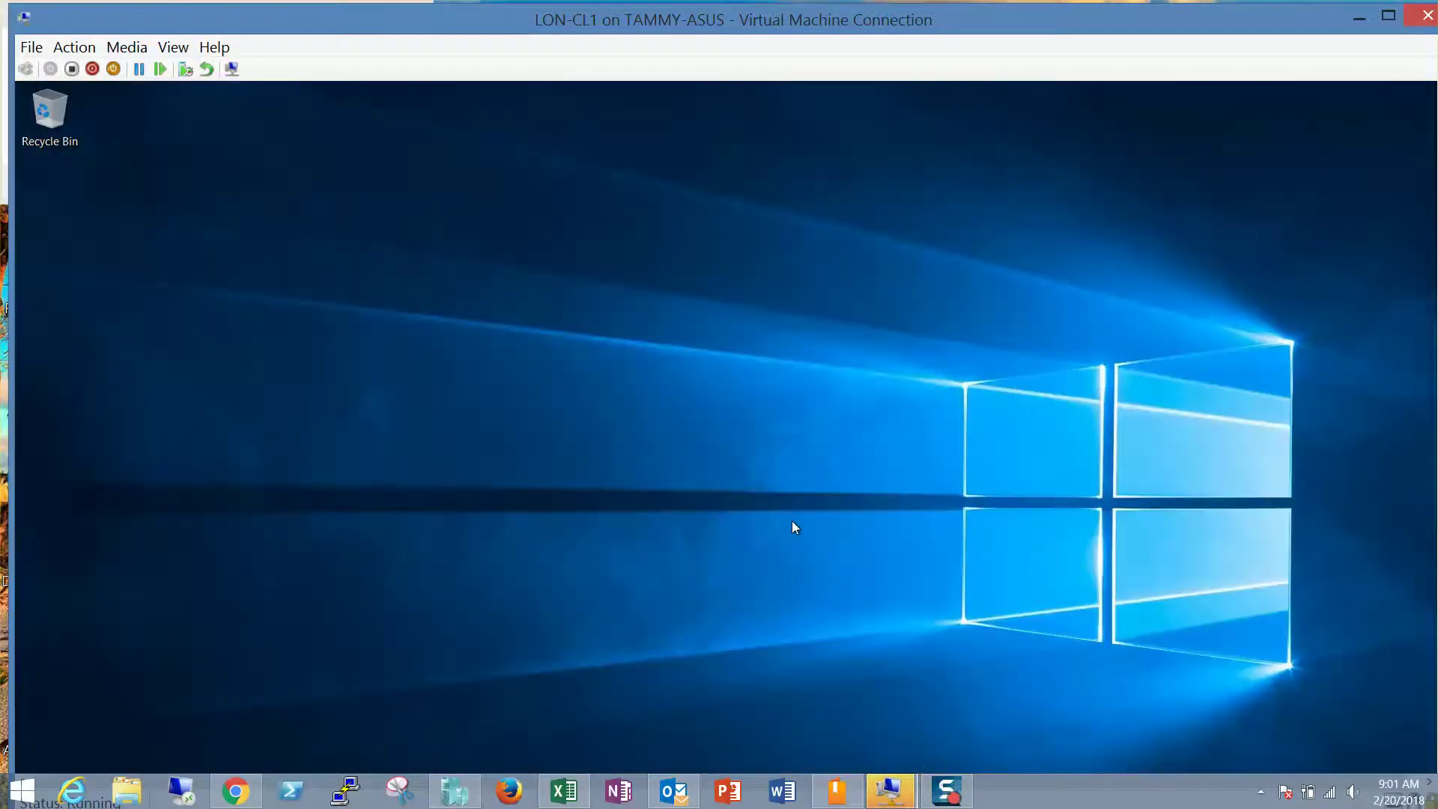
double_click(699, 20)
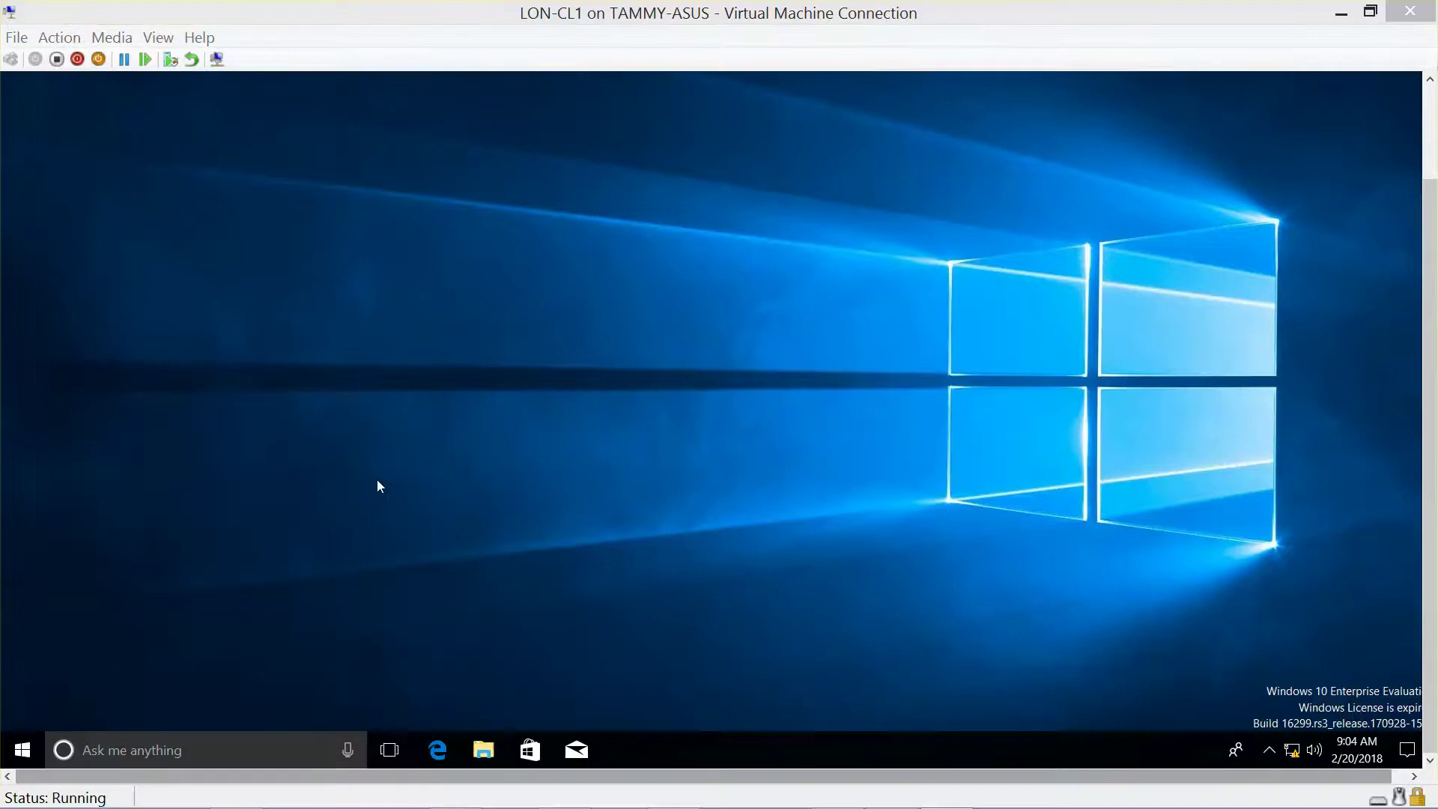
right_click(23, 745)
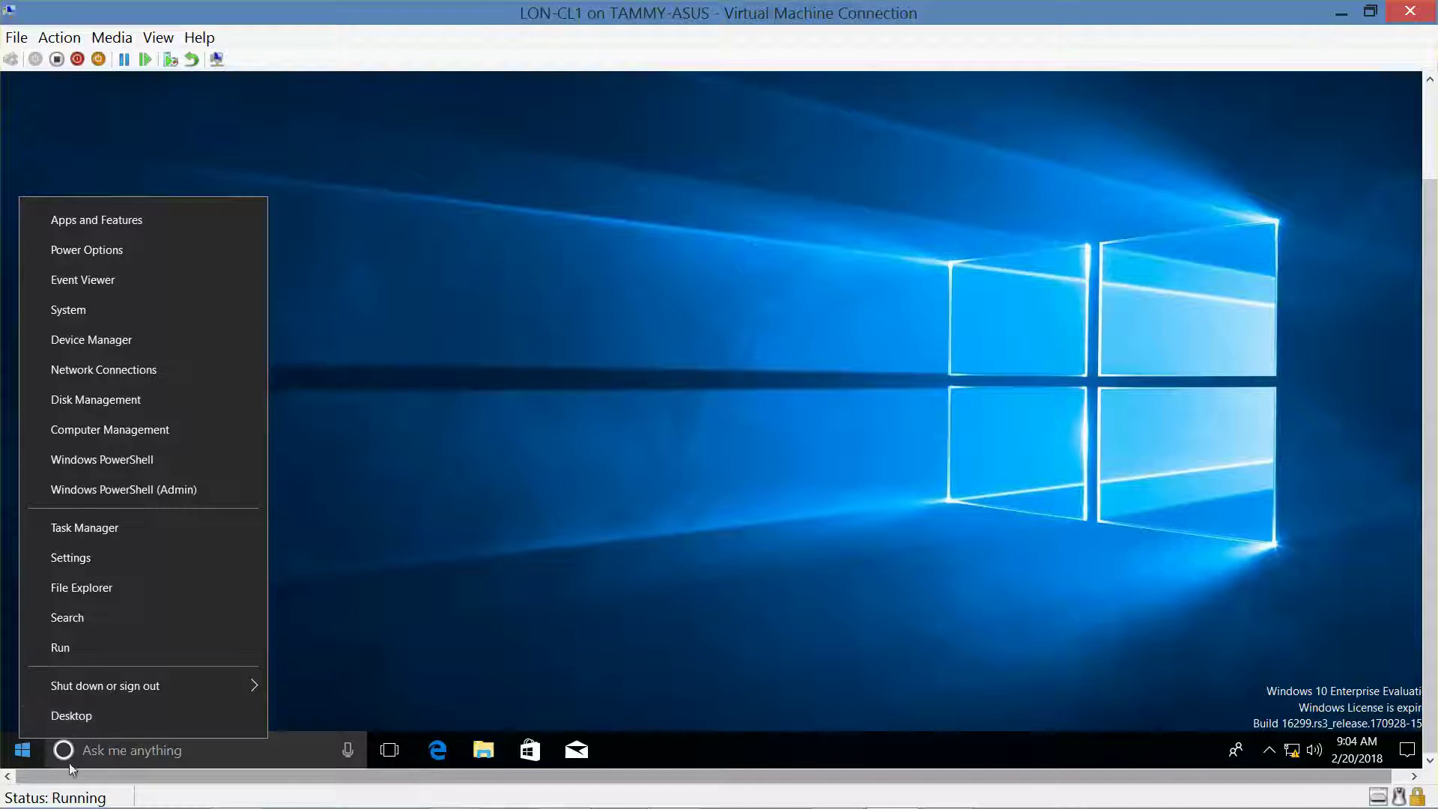
Launch Remote Desktop Connection by searching 'remote' and show its full options for LON-DC1.
click(104, 619)
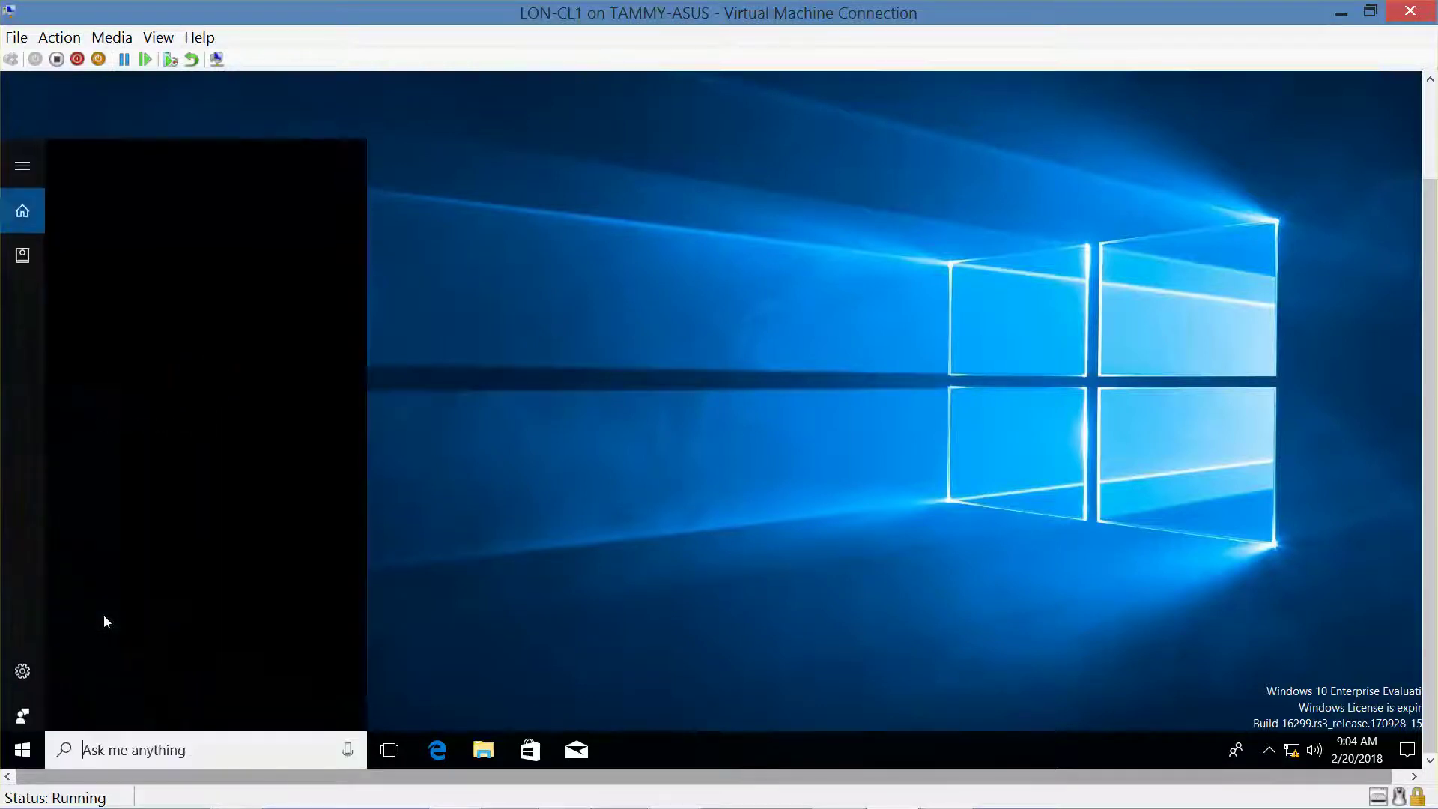
text(remote)
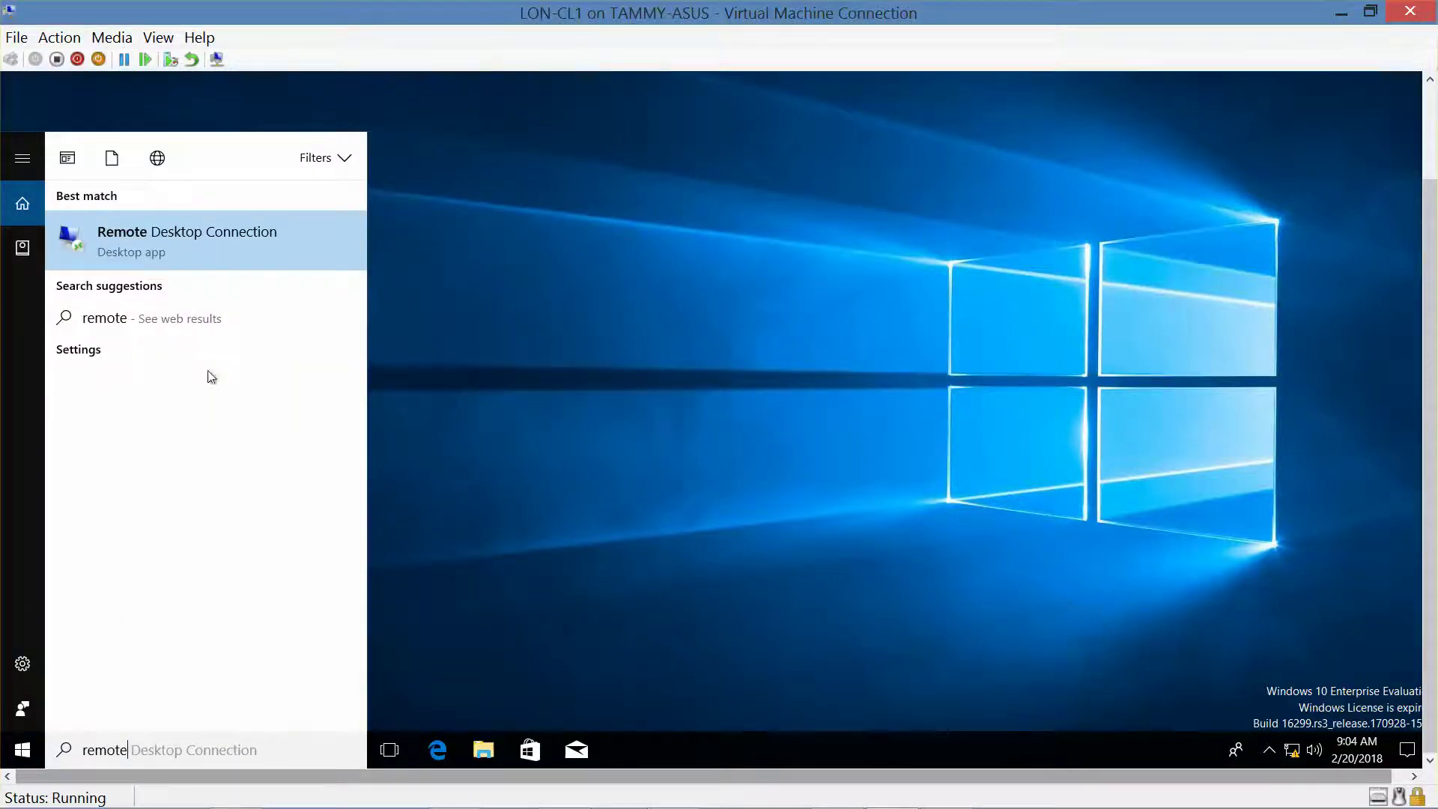
click(209, 248)
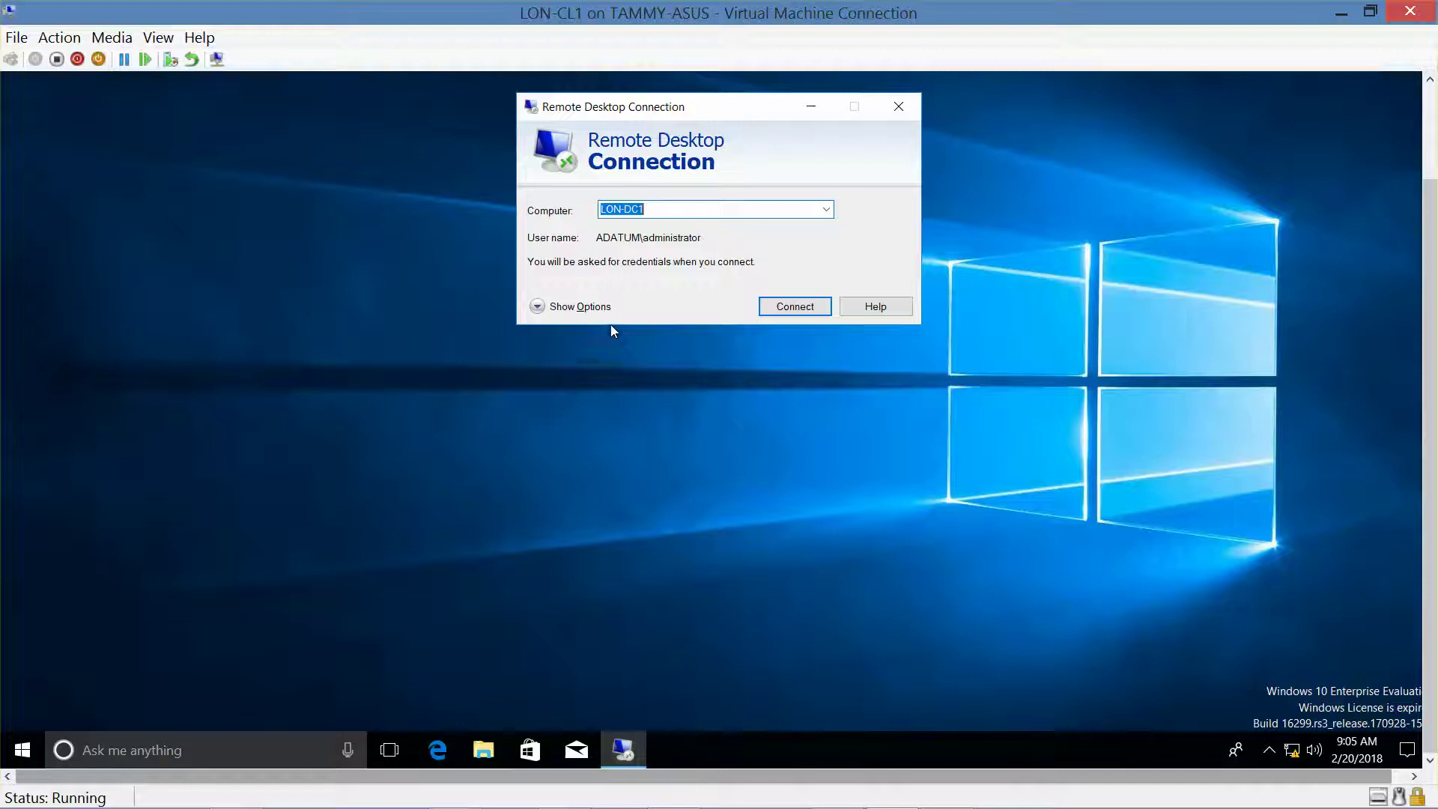
click(576, 308)
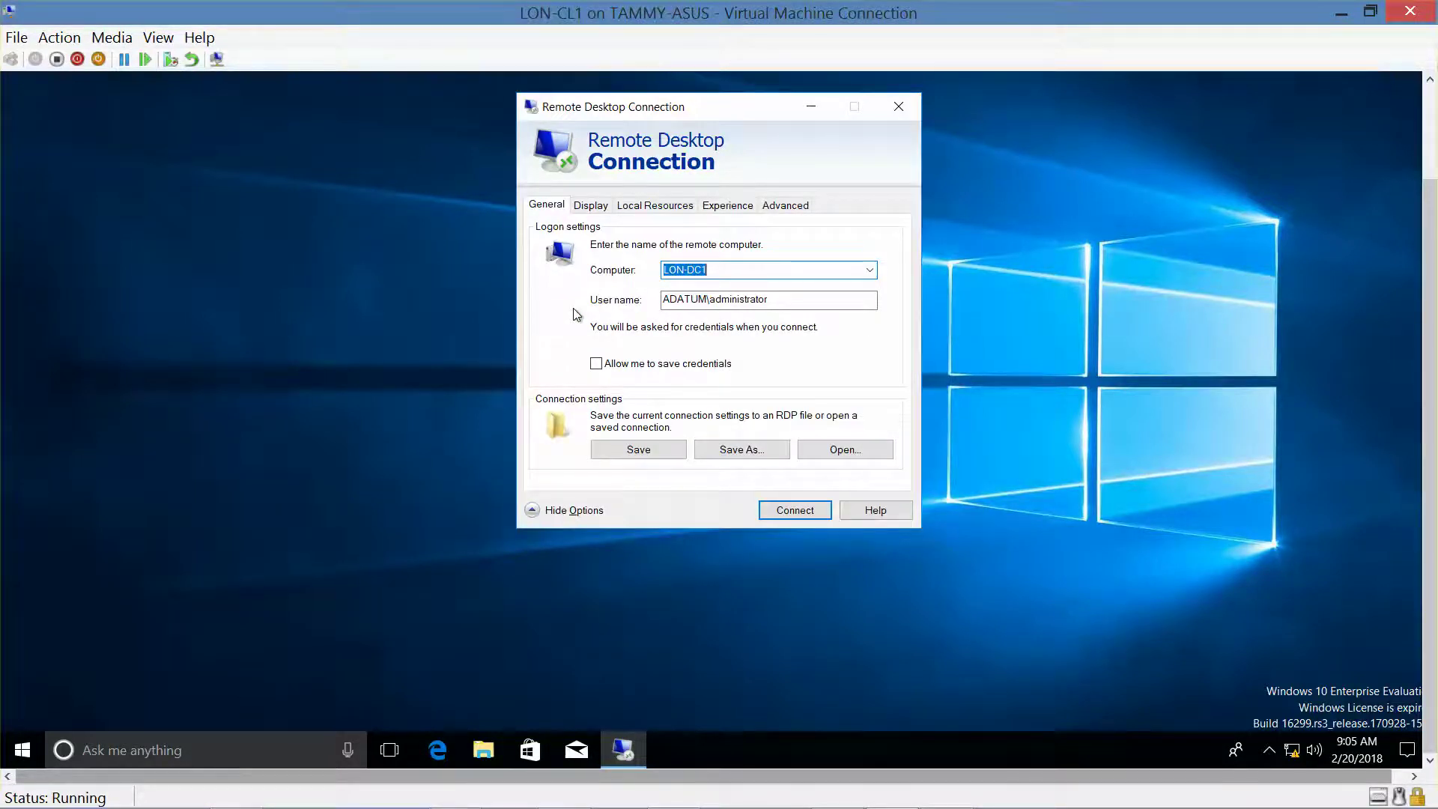
Set the Display size slider to 800 by 600 pixels for the remote desktop.
click(593, 206)
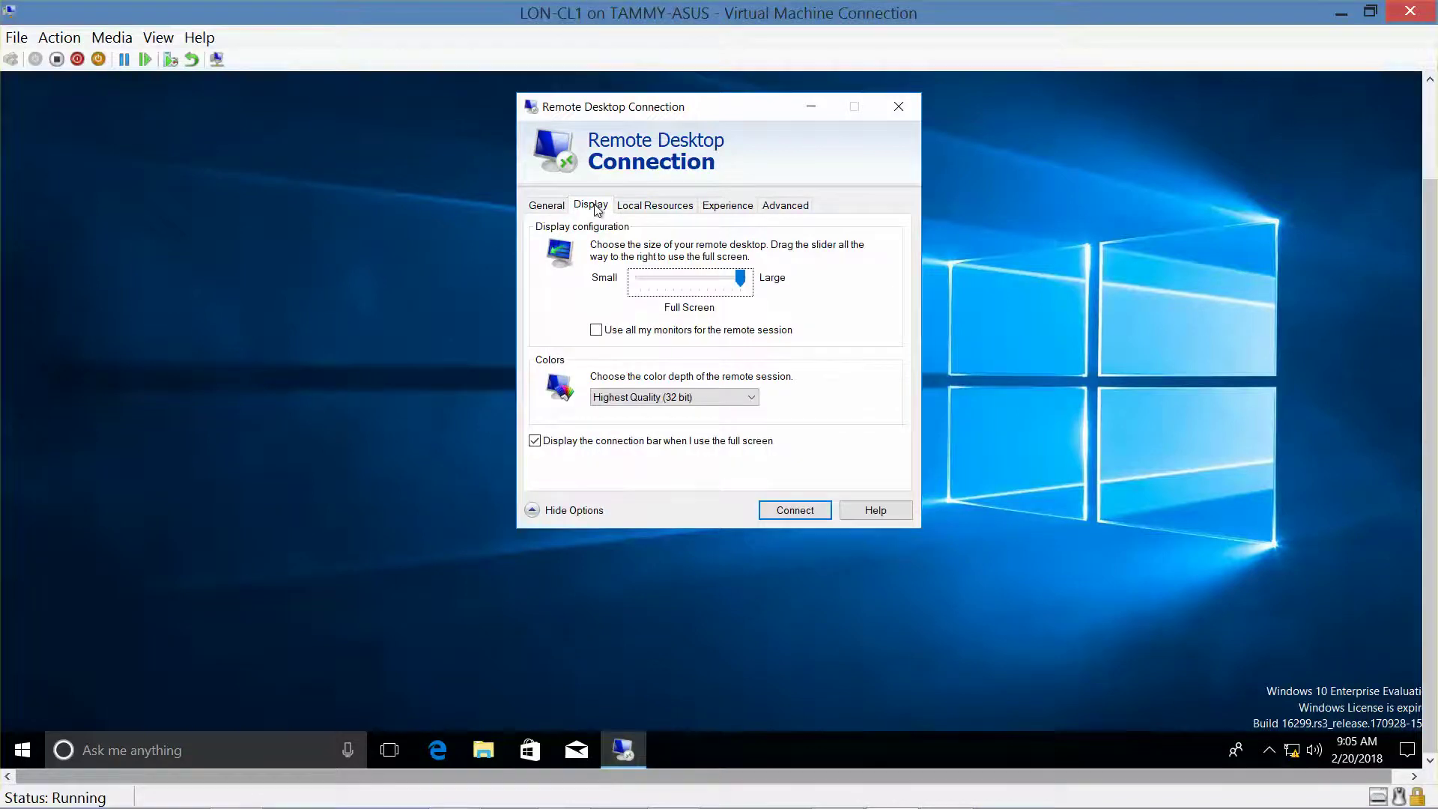
drag(739, 281, 649, 290)
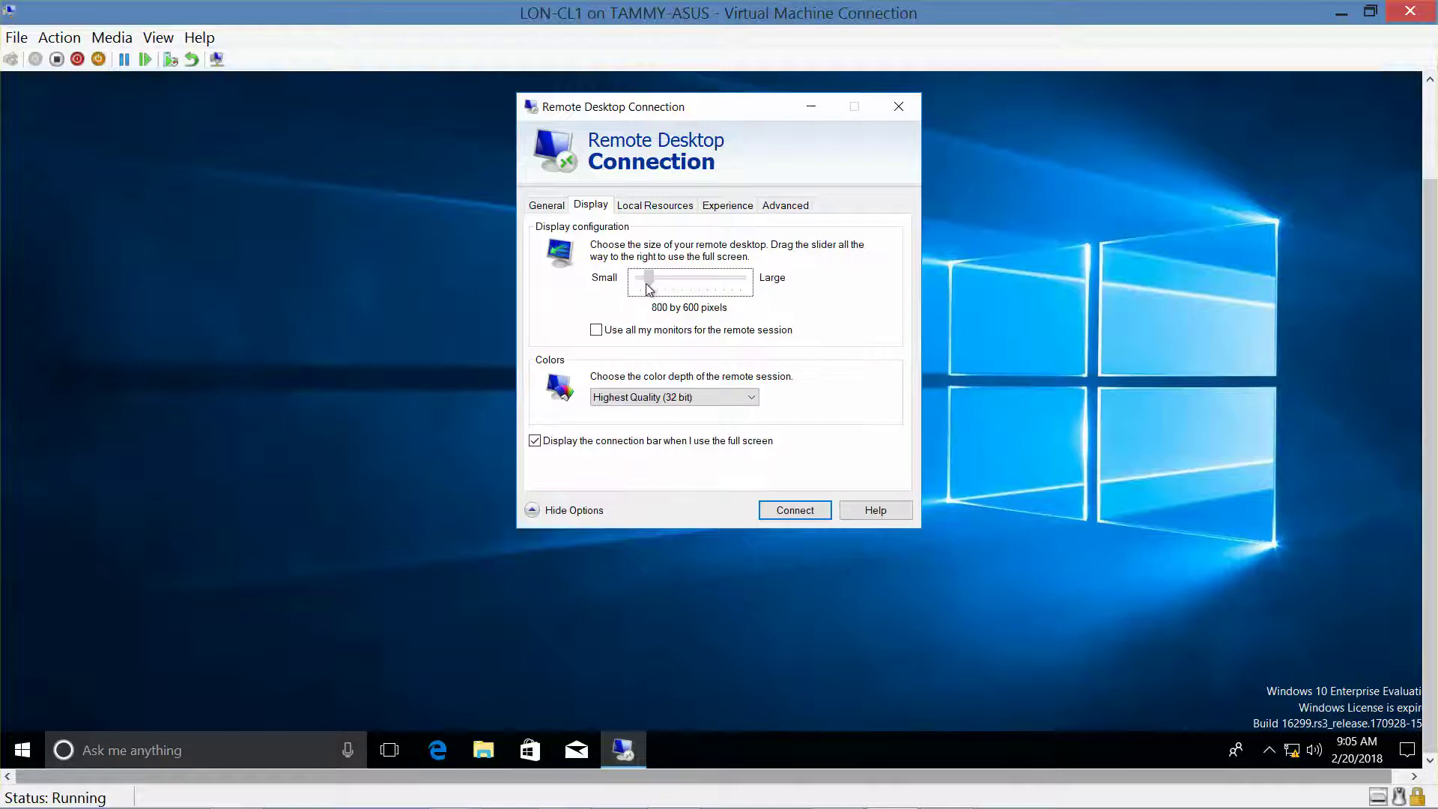
drag(649, 289, 649, 289)
click(648, 207)
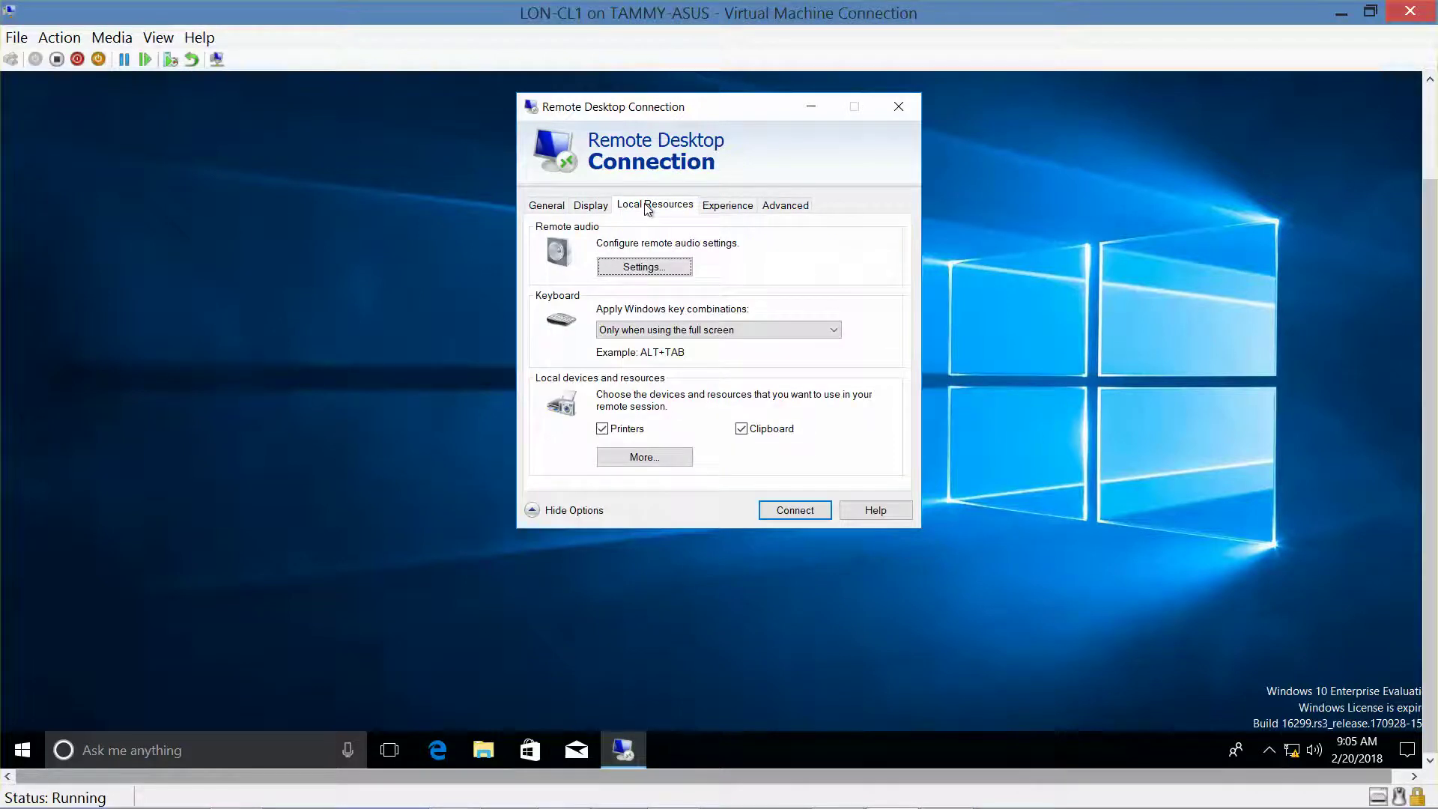
Under More local devices, tick Local Disk (C:) in Drives and confirm with OK.
click(645, 457)
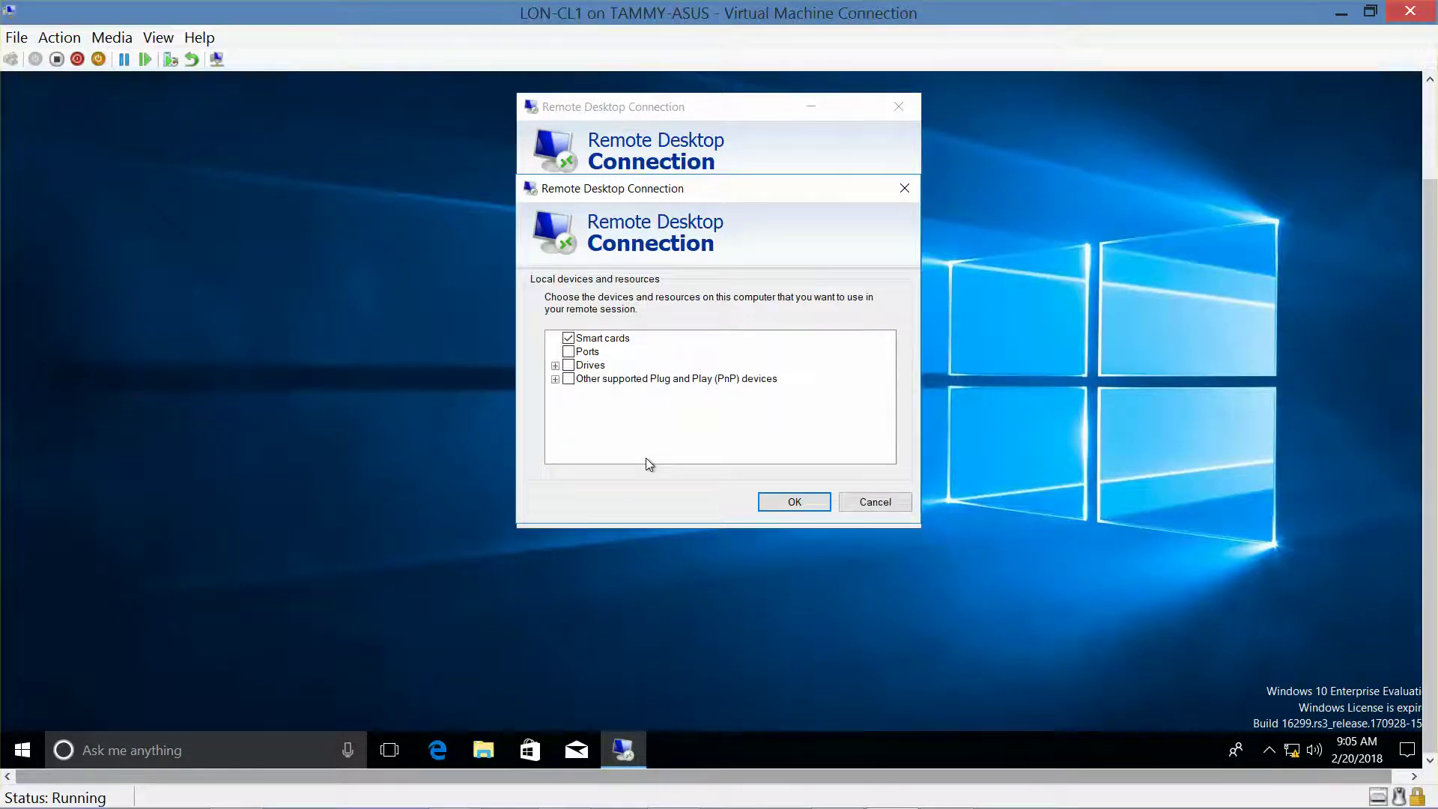
click(555, 365)
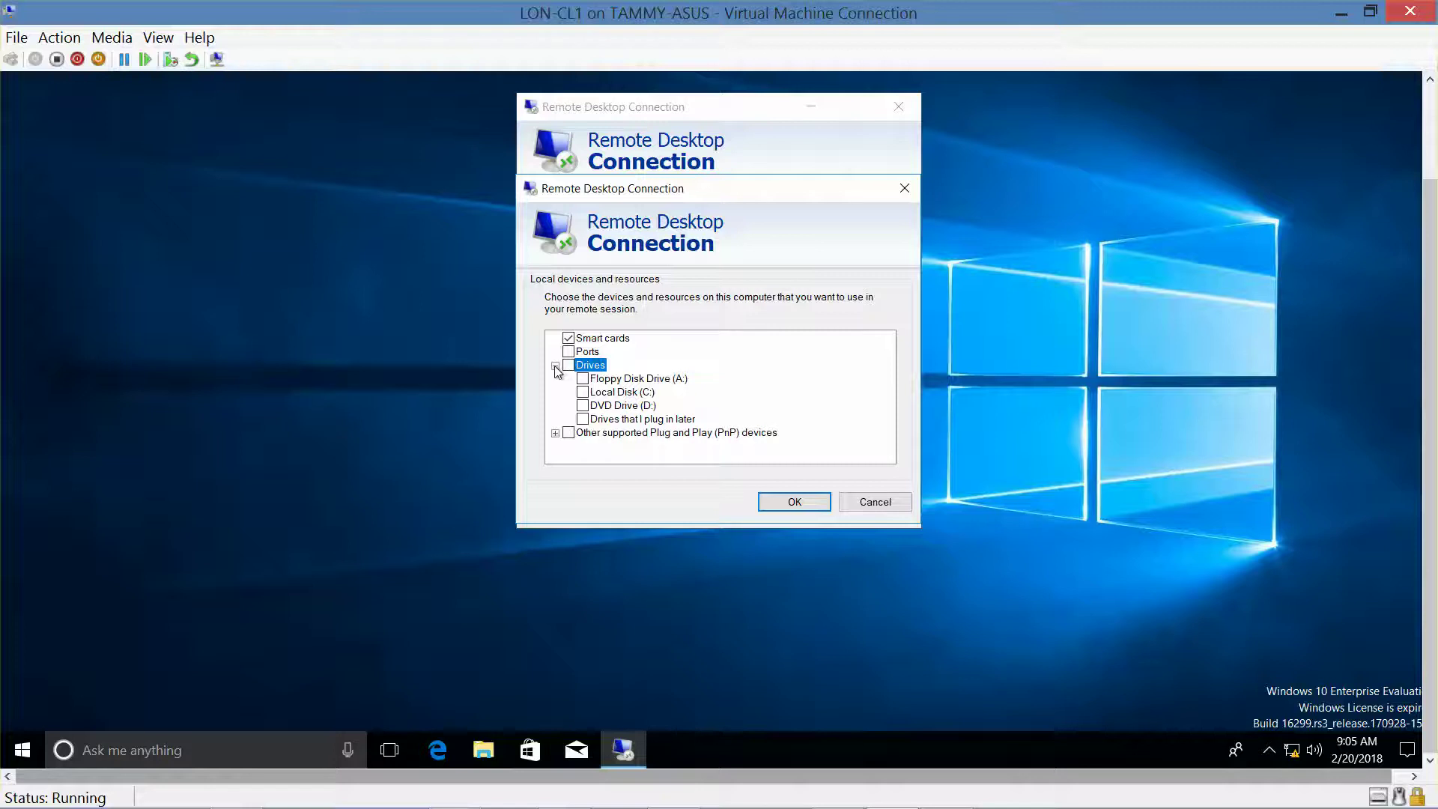
click(583, 393)
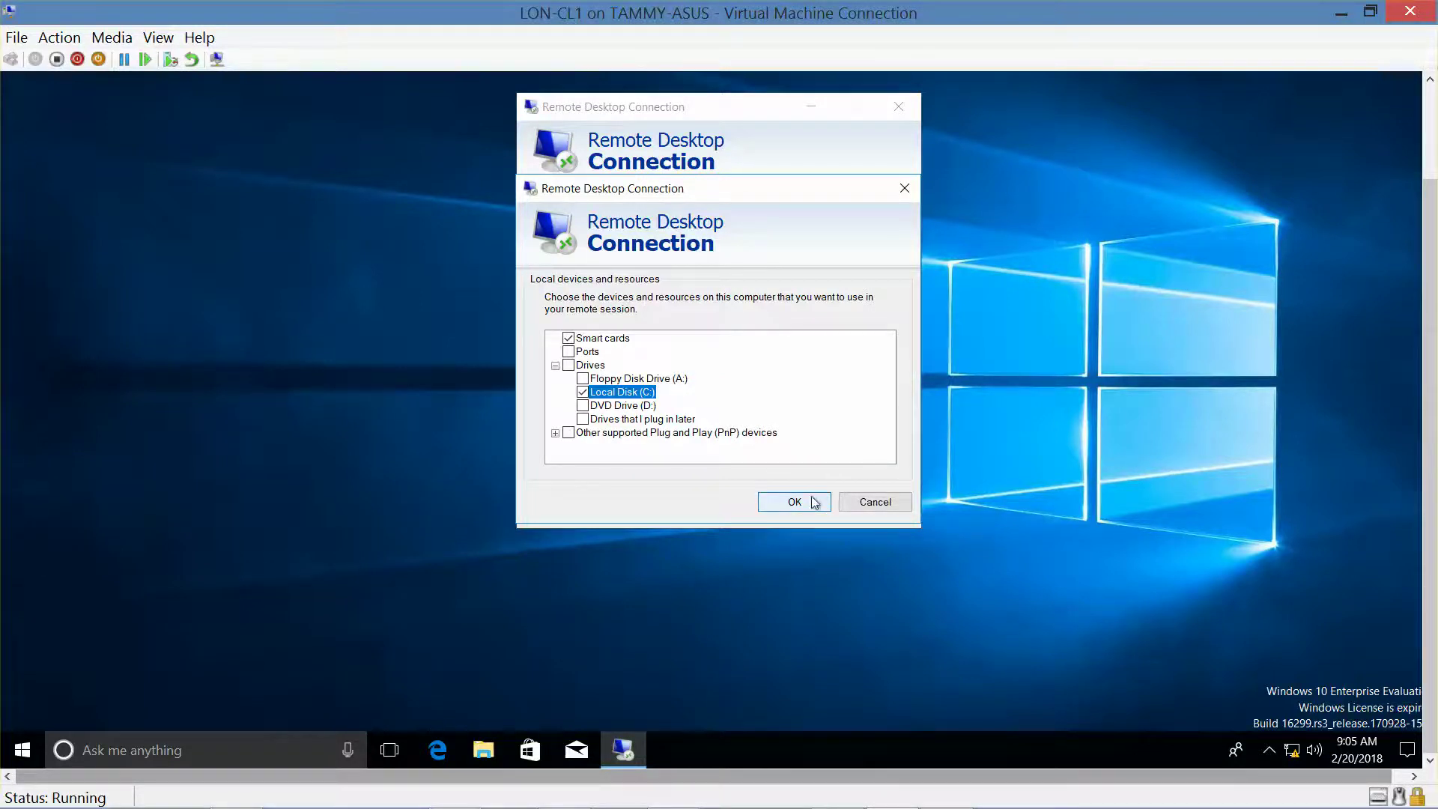
click(786, 509)
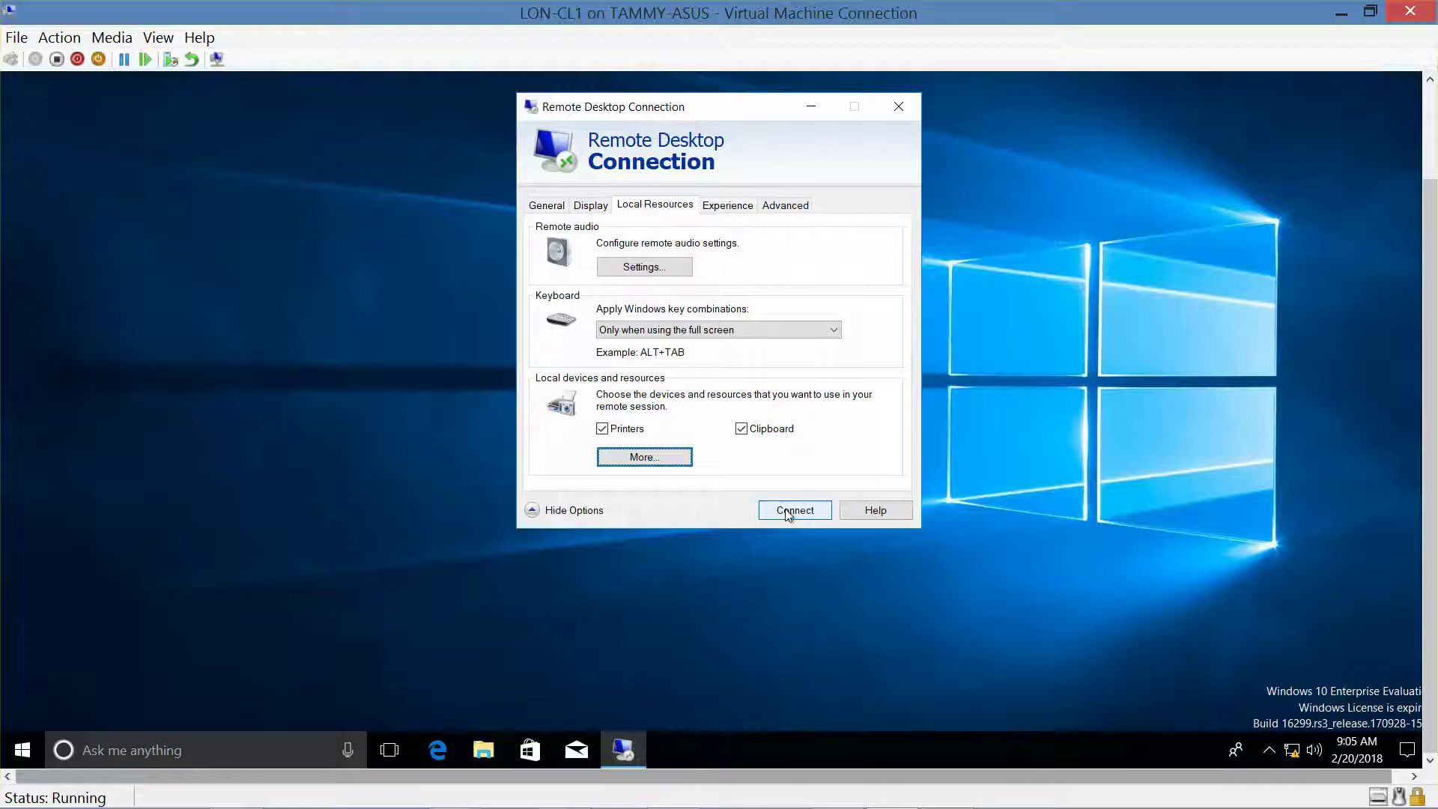
Connect to LON-DC1, accept the trust prompt, and sign in with the administrator password.
click(786, 510)
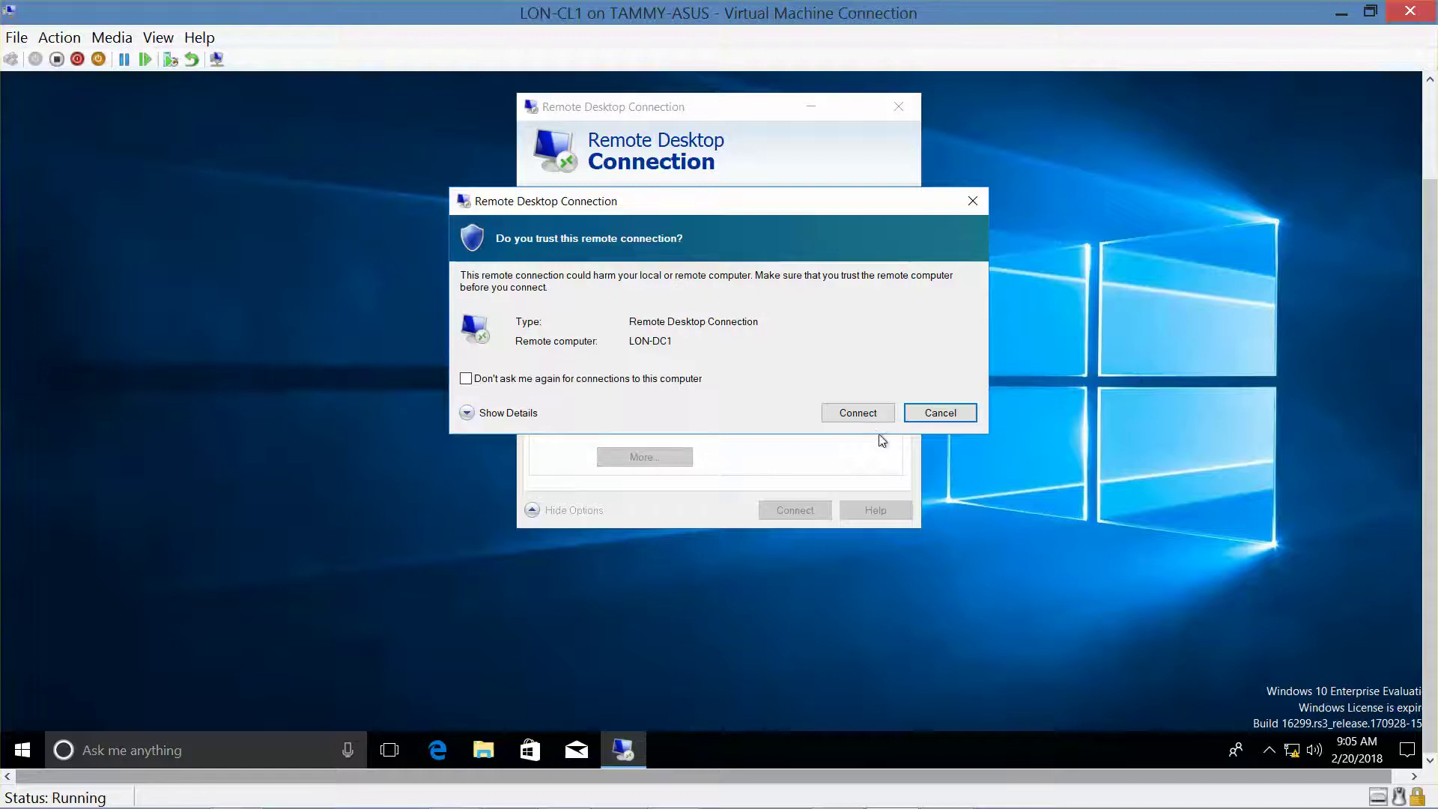
click(865, 420)
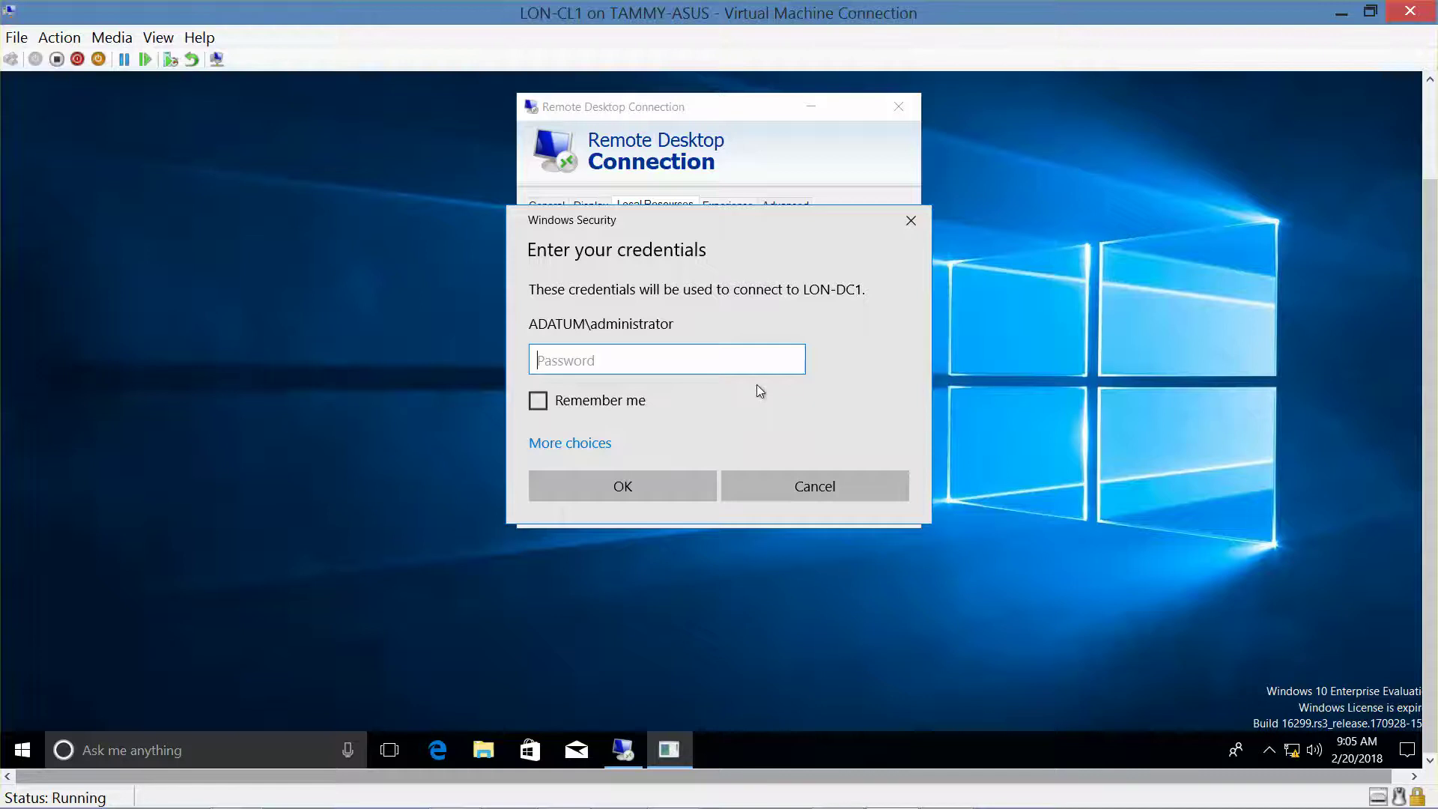
text(Pa55w.rd)
key(Return)
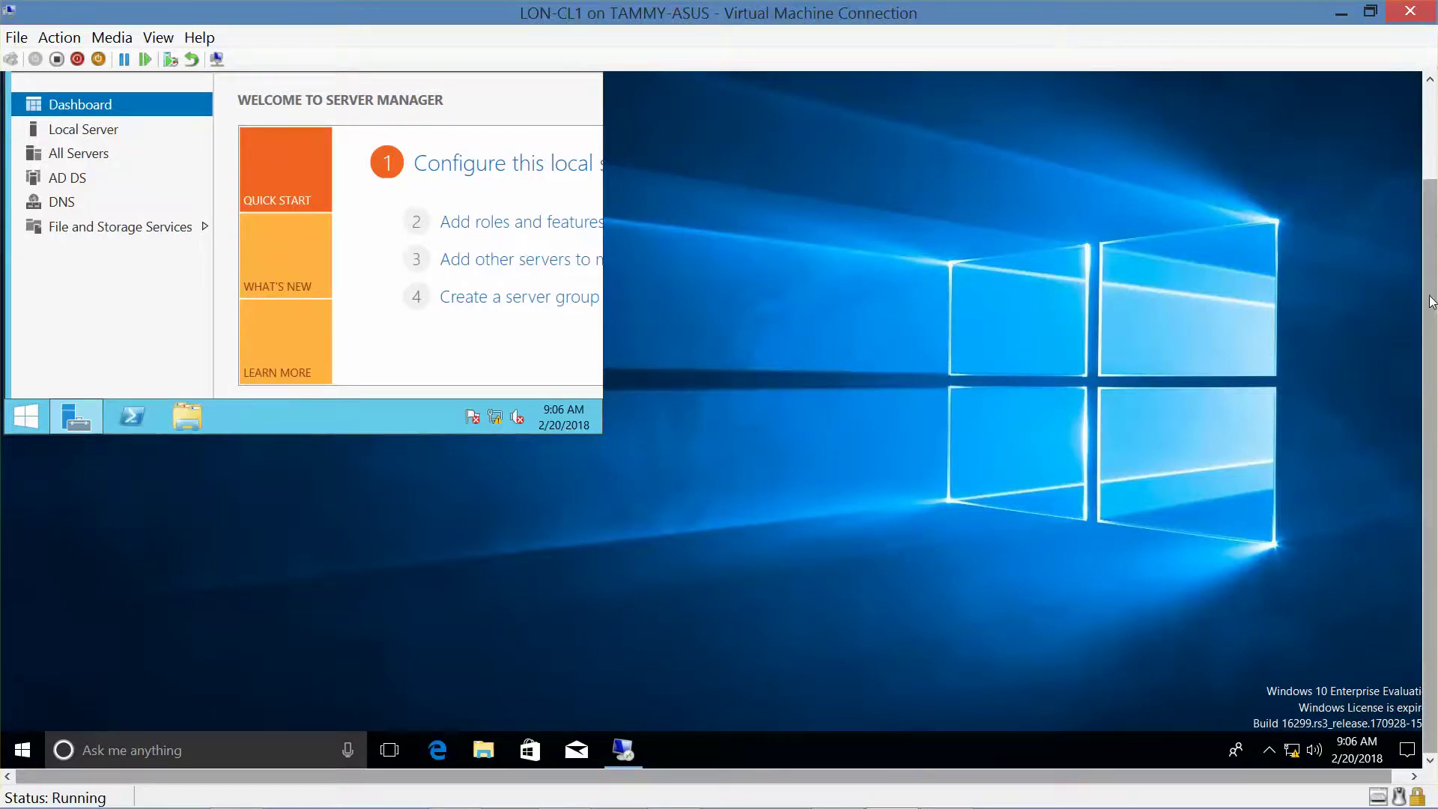
Close Server Manager on LON-DC1 and move the small session window to the screen centre.
scroll(1430, 303, up, 2)
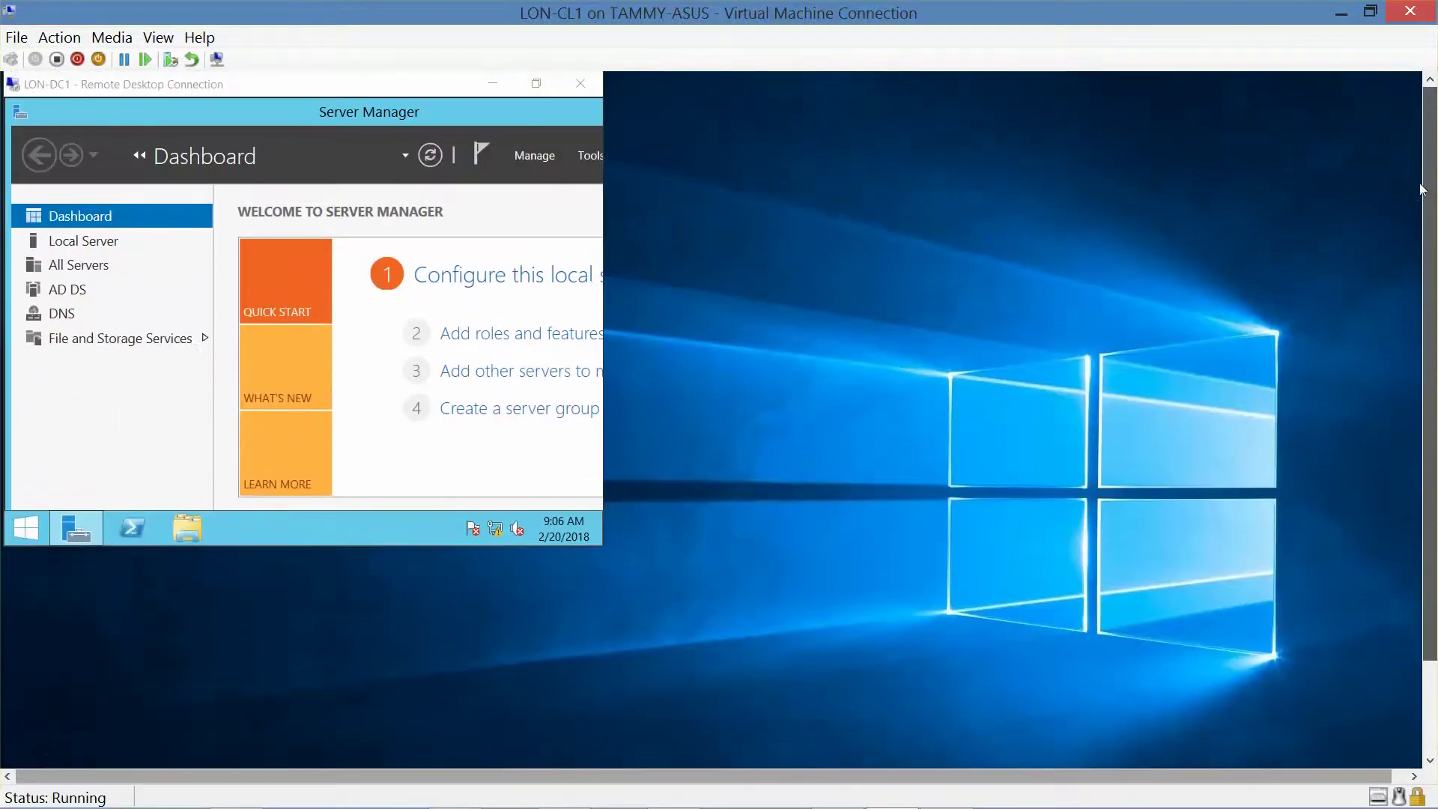
click(457, 112)
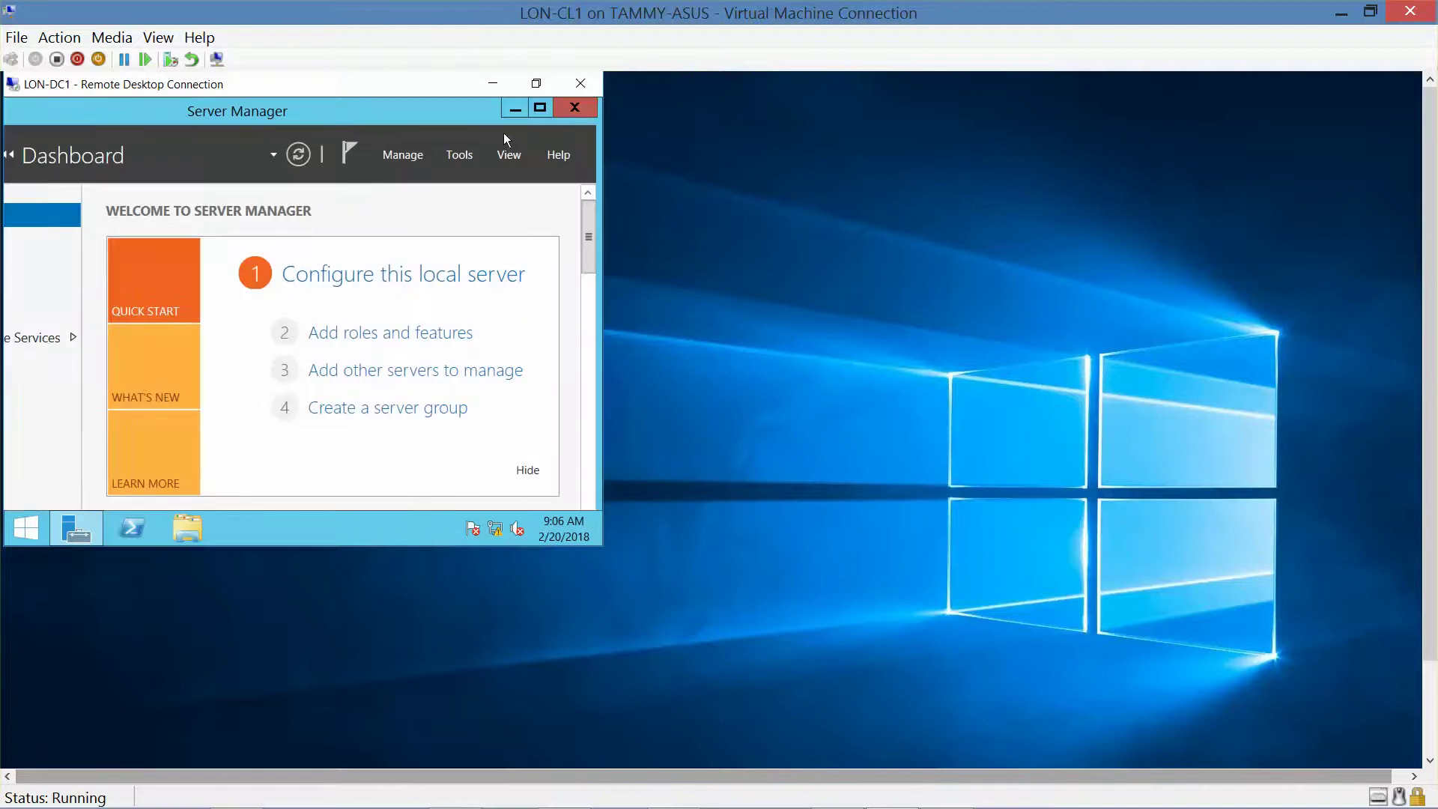
click(574, 107)
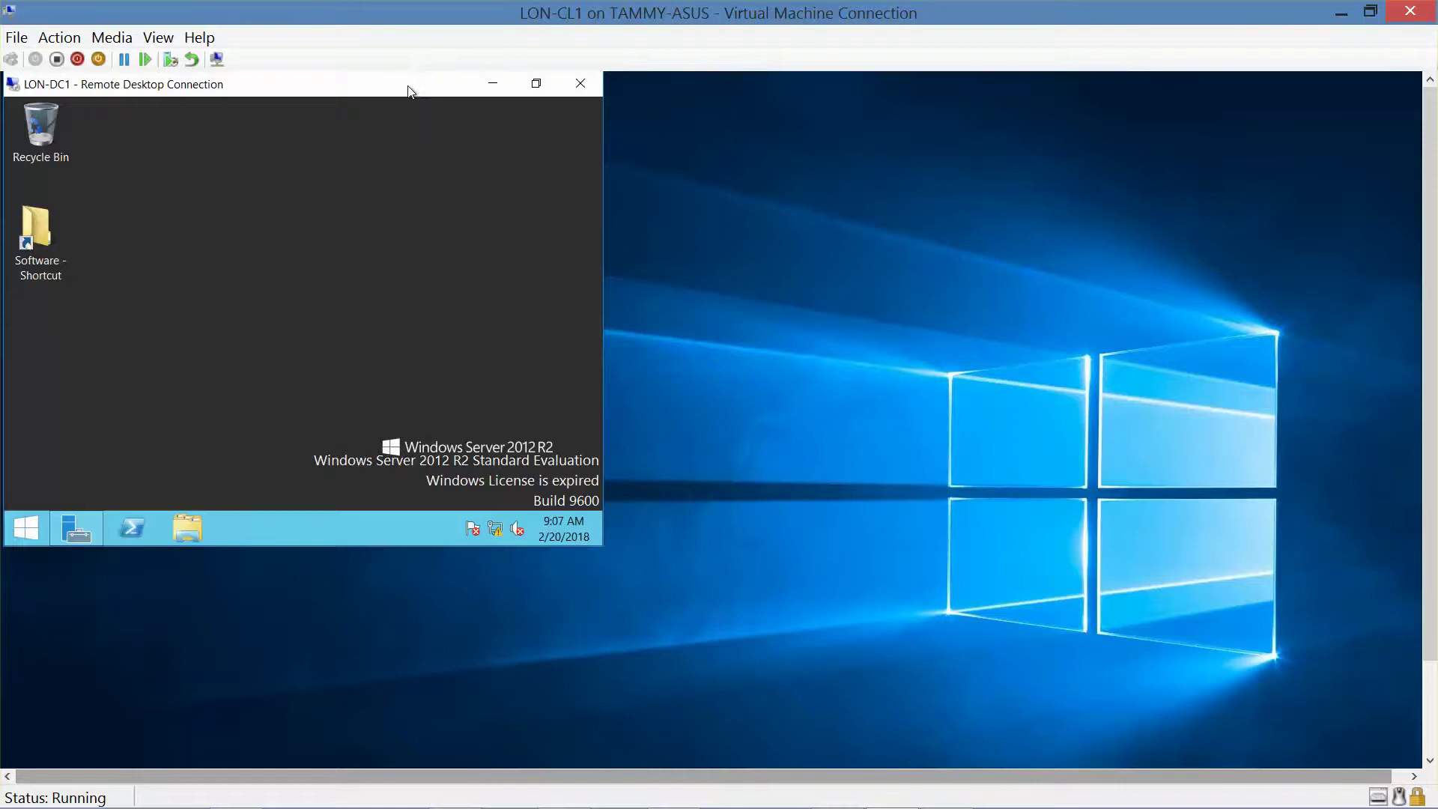
drag(423, 84, 689, 214)
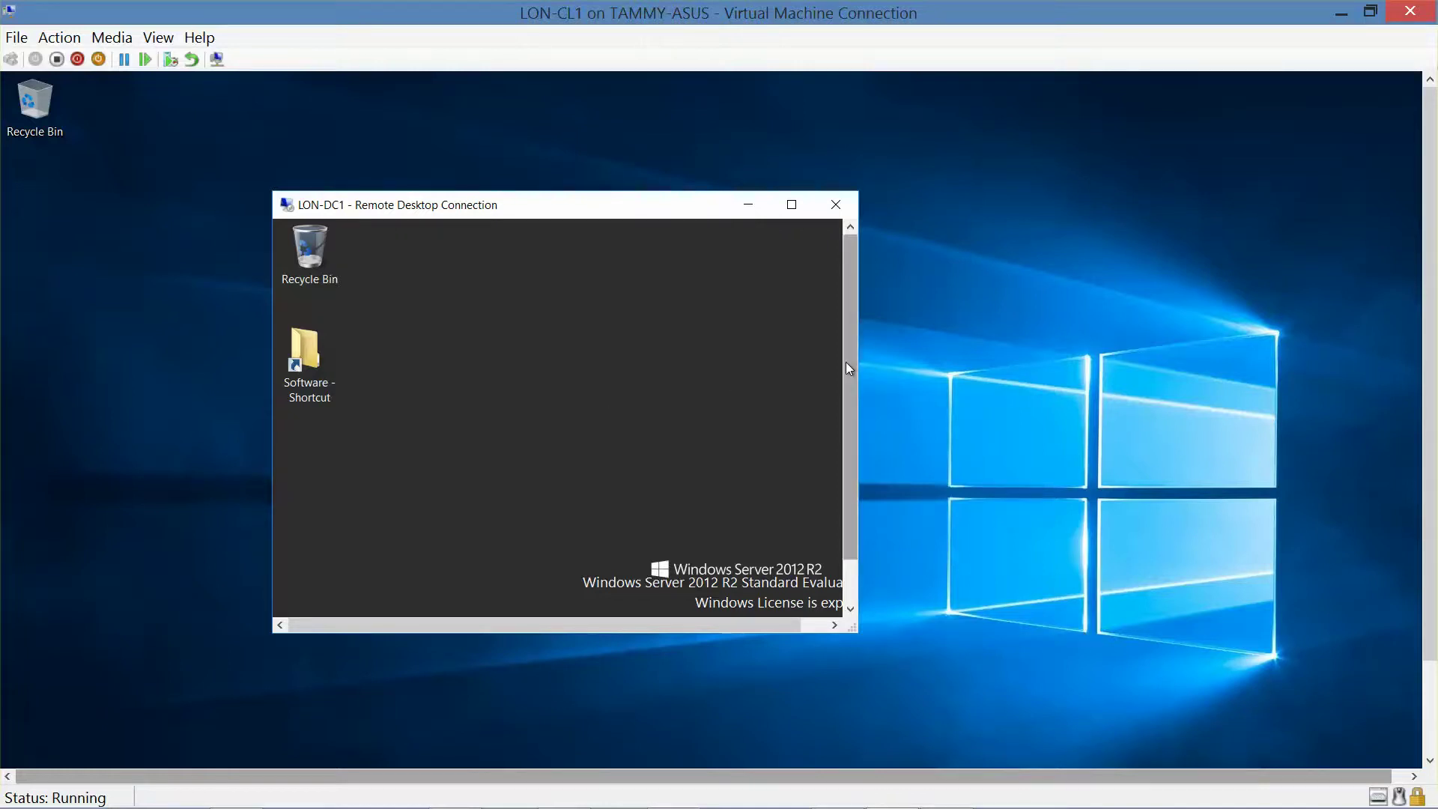
drag(847, 362, 842, 463)
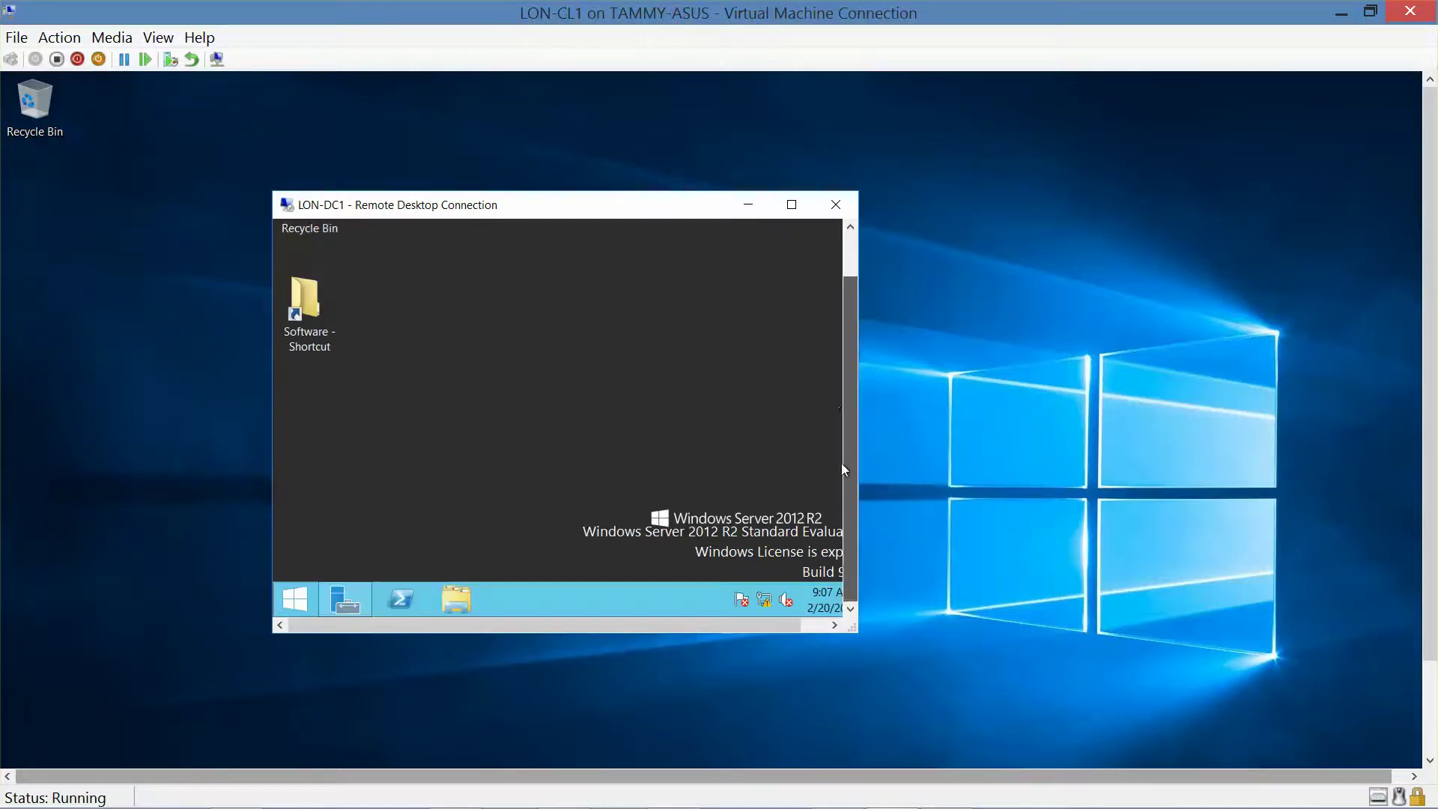
Open File Explorer on LON-DC1, then restore, shrink and reposition the This PC window.
click(454, 596)
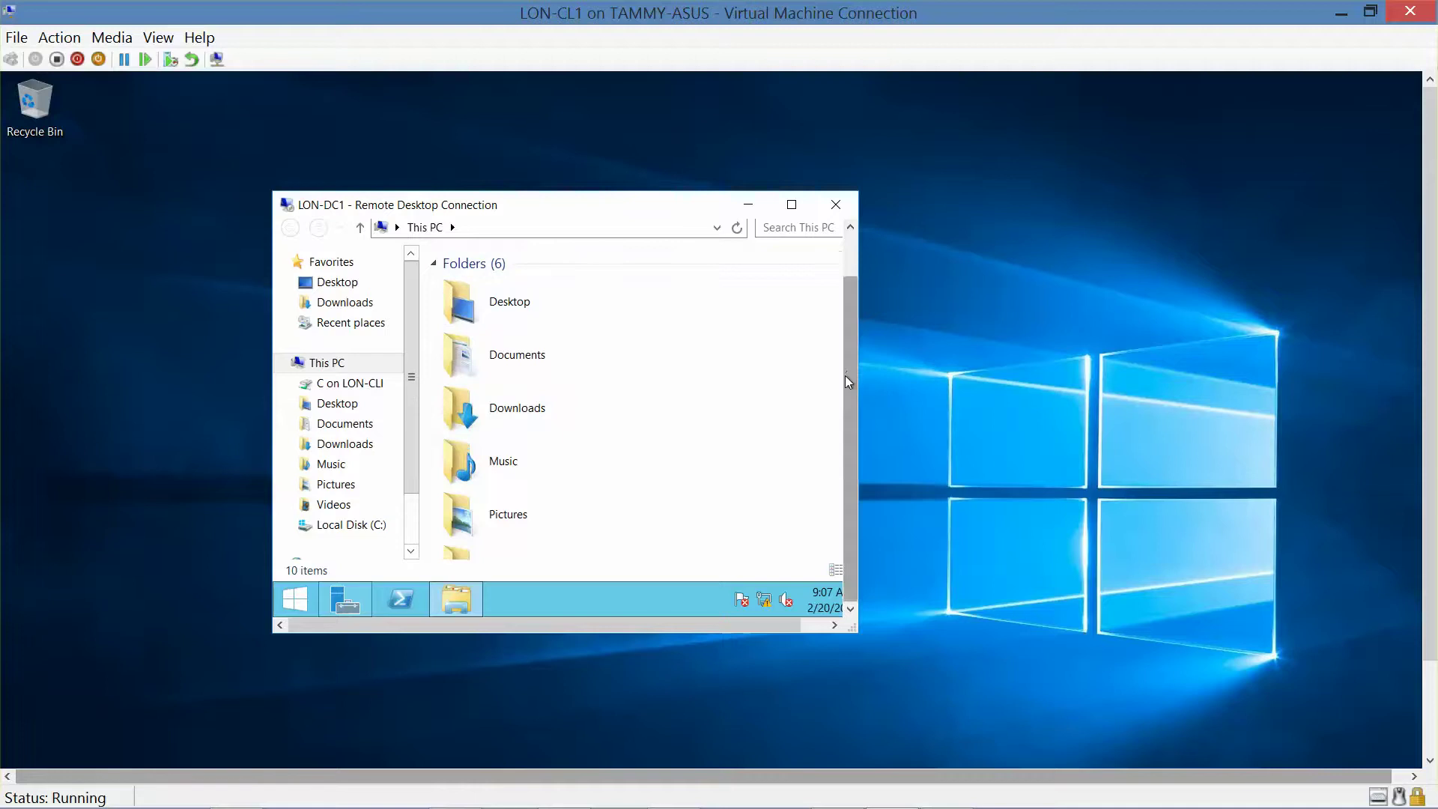
drag(845, 375, 845, 300)
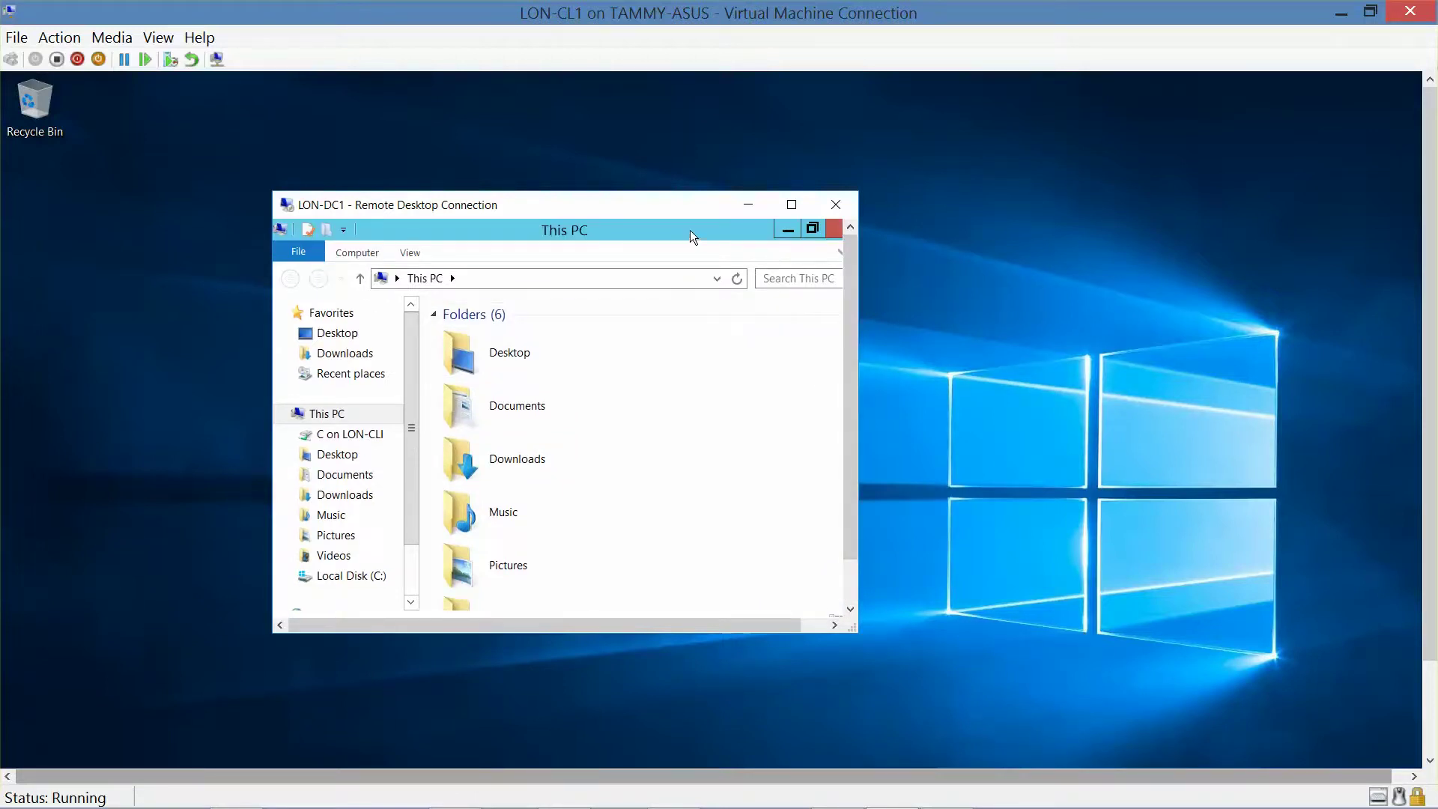
drag(690, 231, 626, 310)
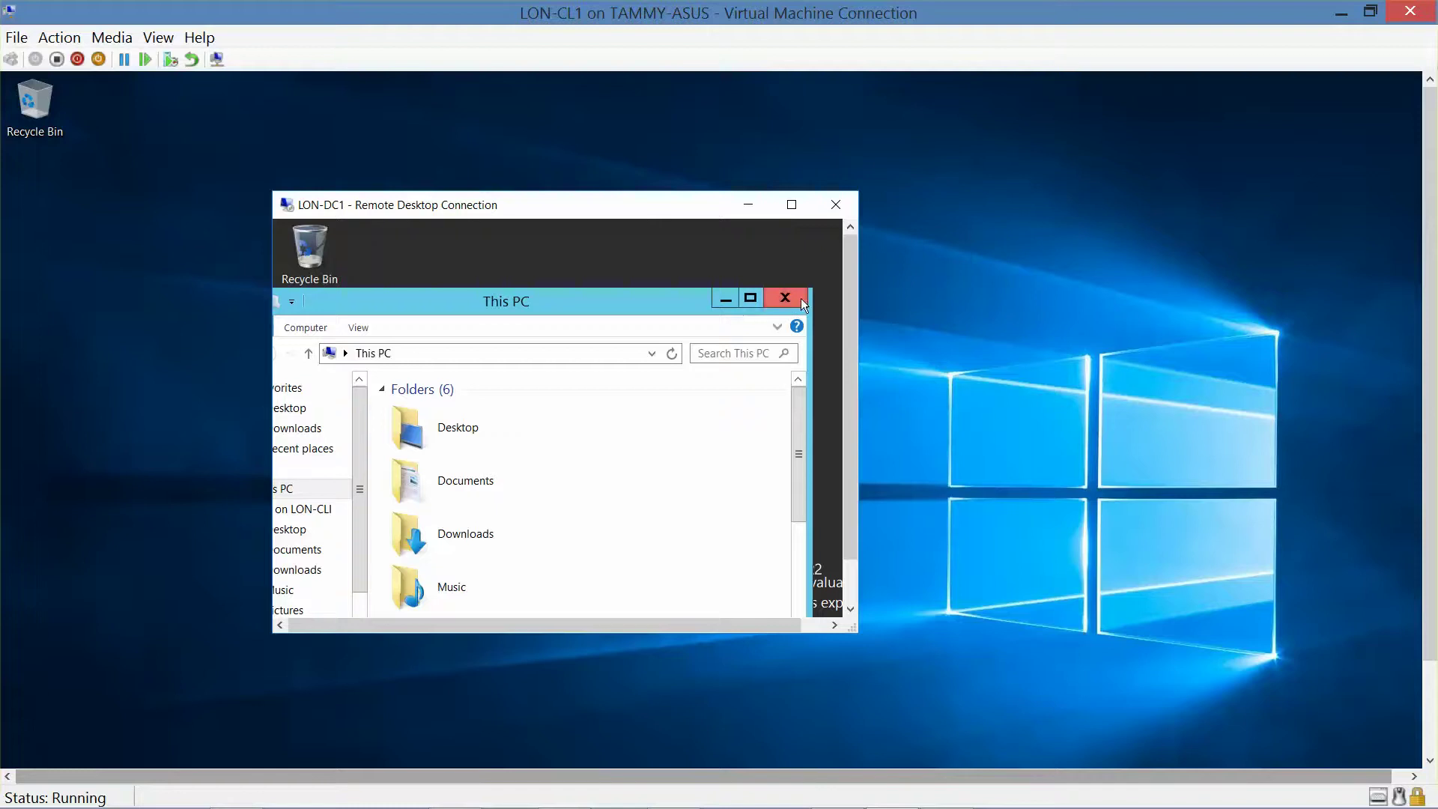
drag(810, 289, 591, 405)
drag(411, 414, 618, 259)
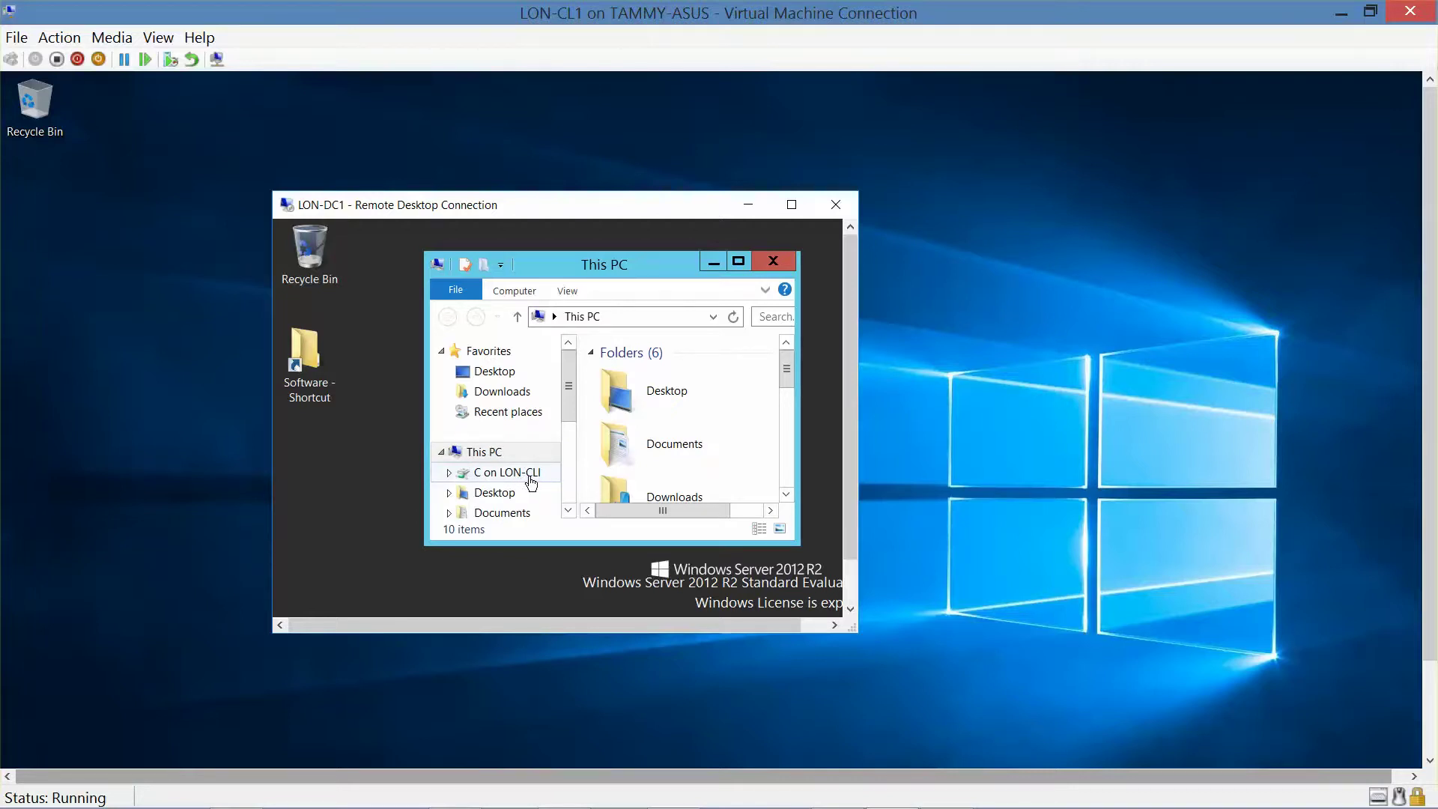
Browse the server's Local Disk (C:), then the redirected C on LON-CLI drive, then Local Disk (C:) again.
click(568, 511)
click(568, 511)
click(568, 511)
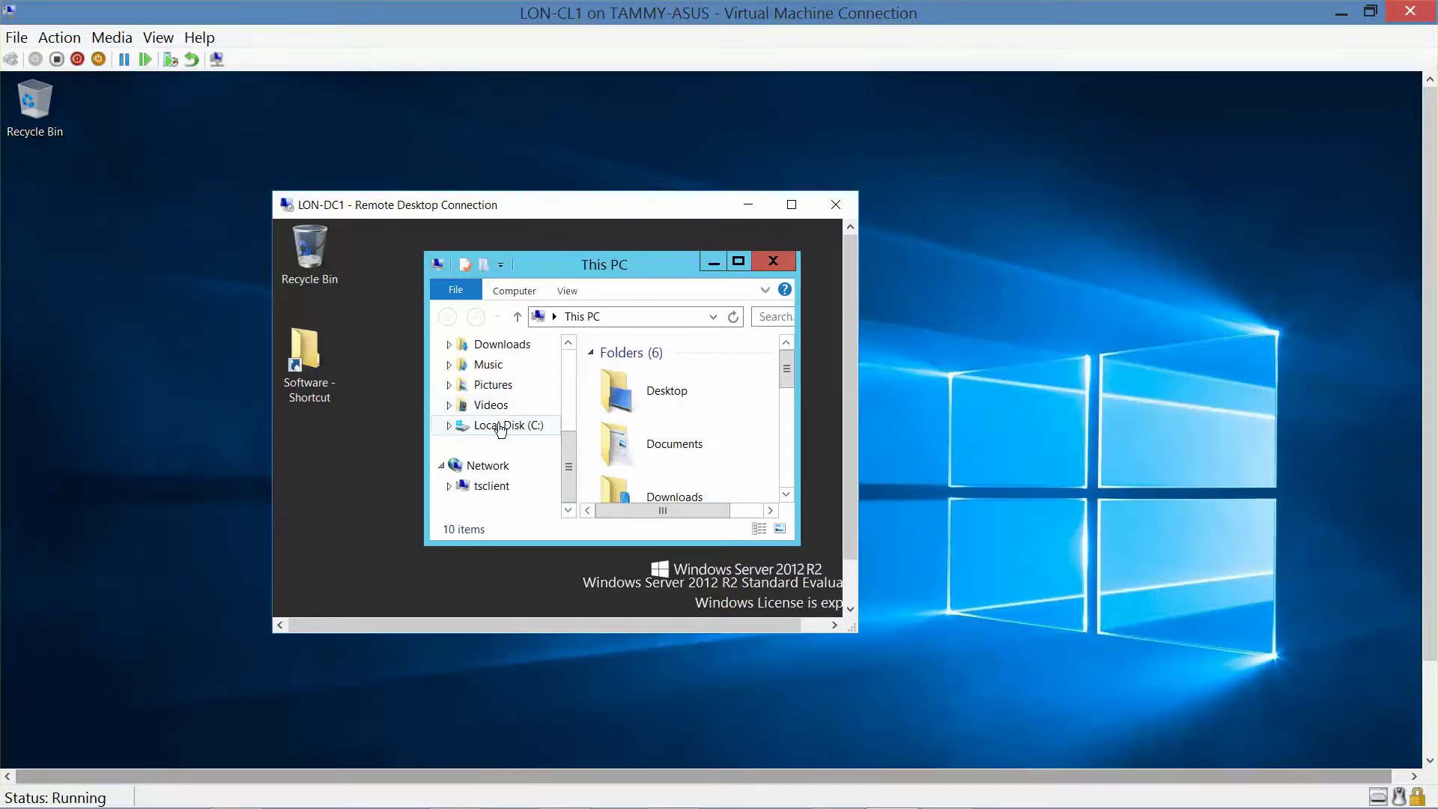
click(500, 425)
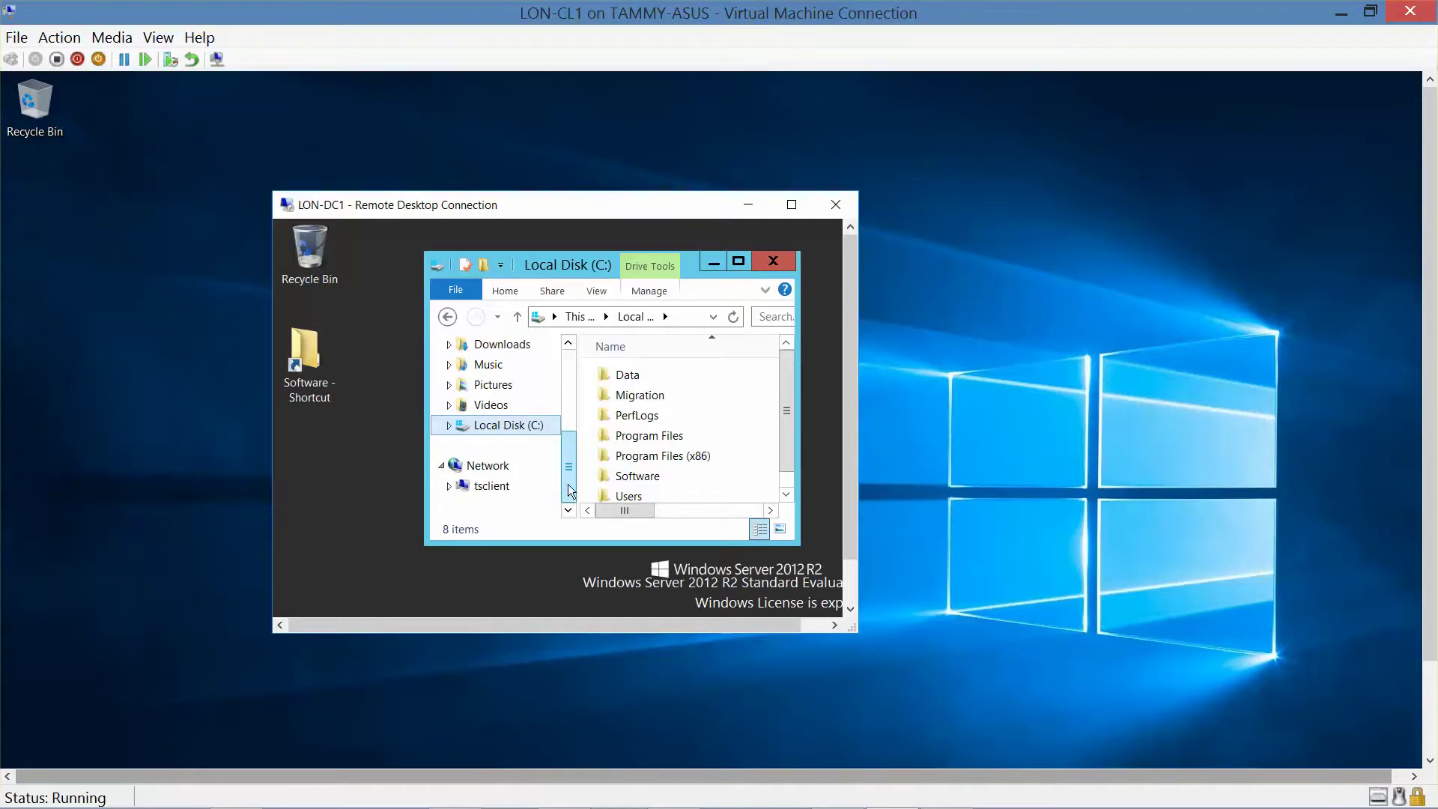
drag(569, 469, 565, 439)
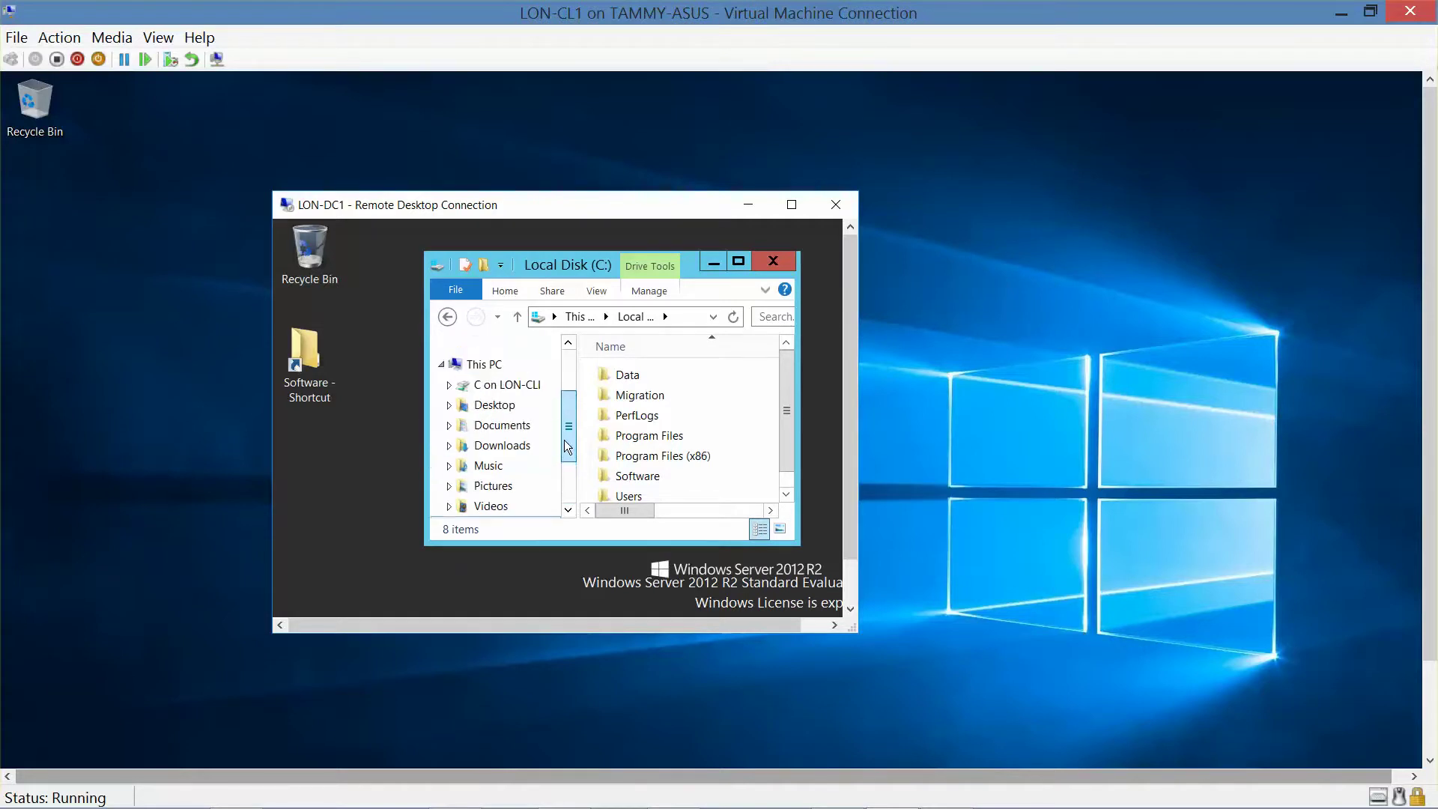
click(498, 388)
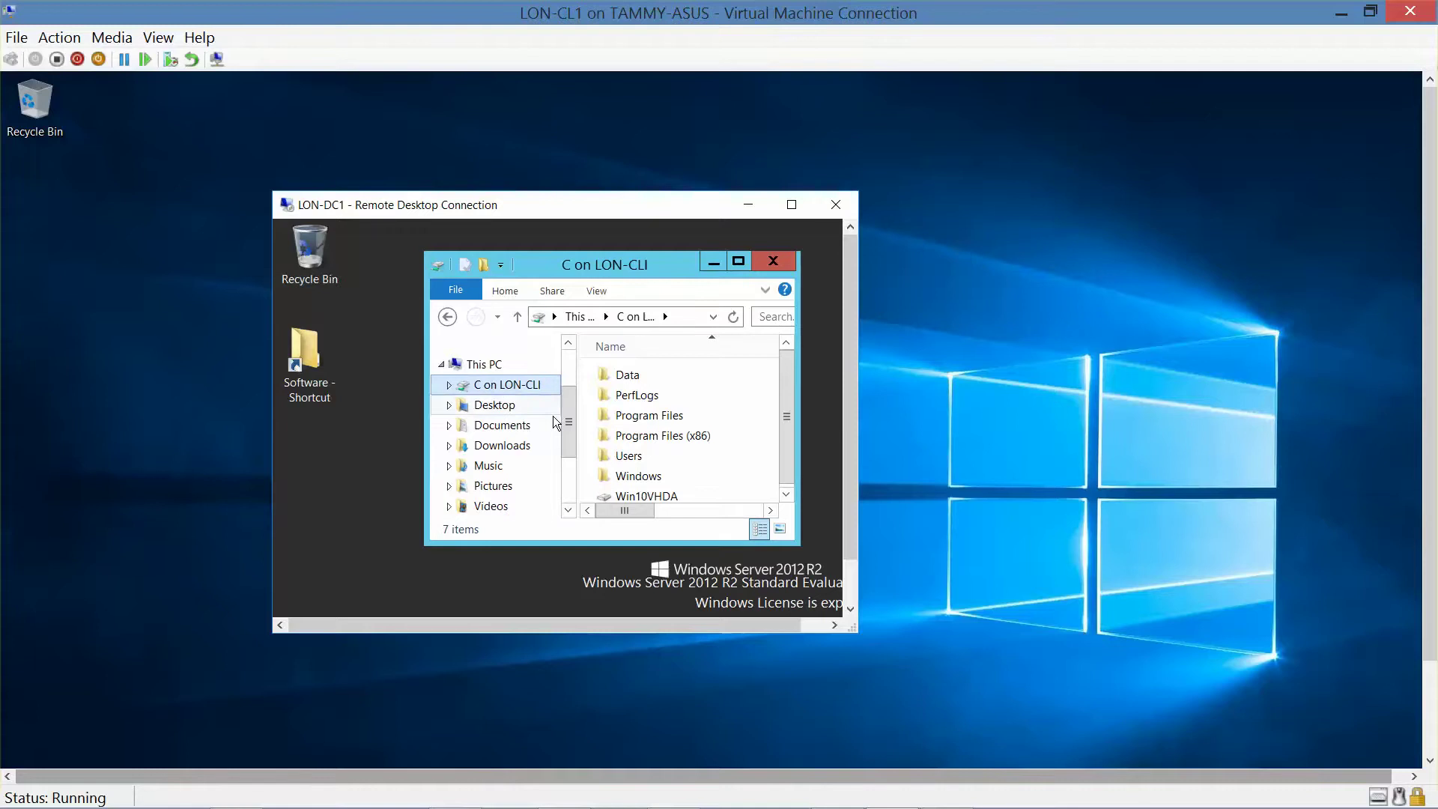
drag(565, 450, 566, 494)
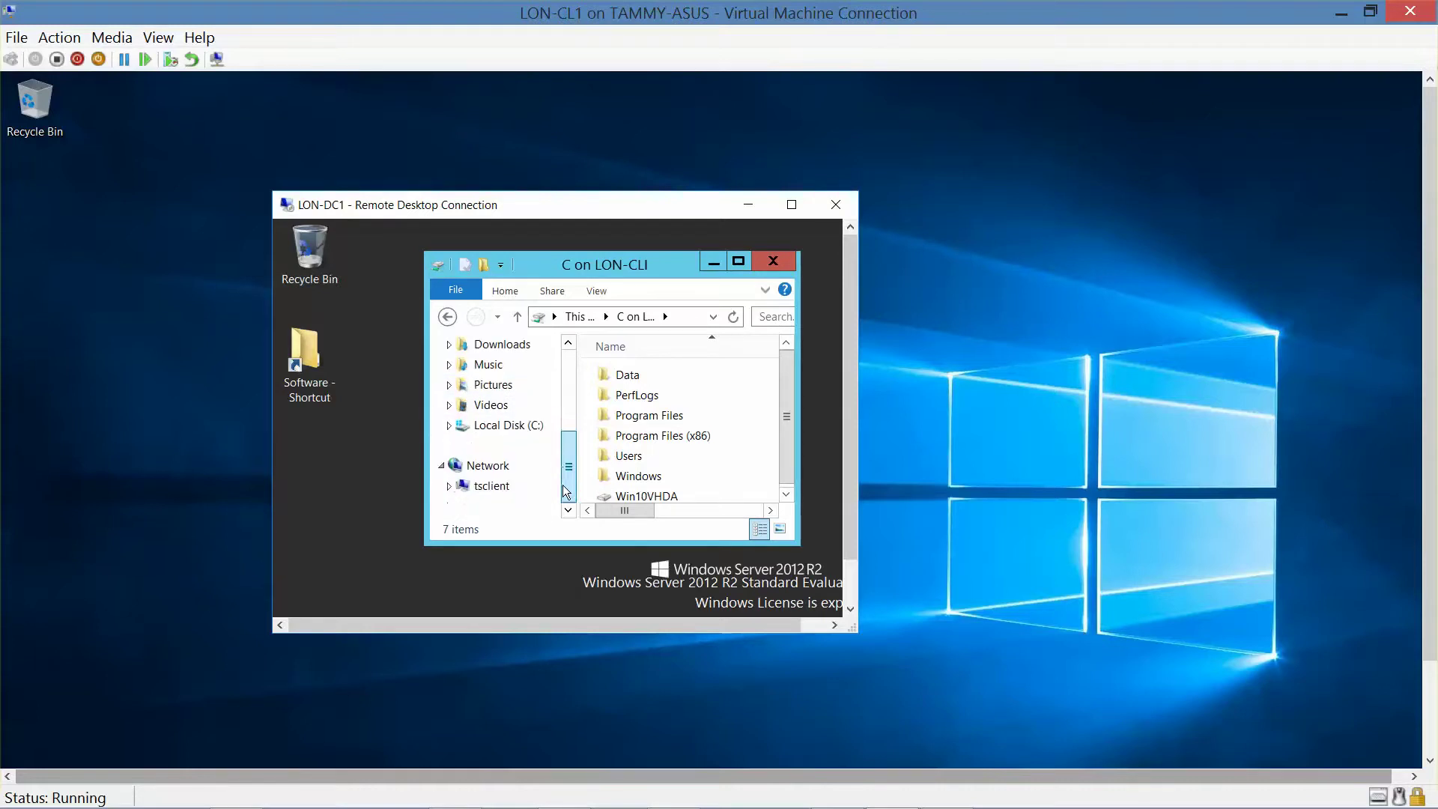
click(498, 426)
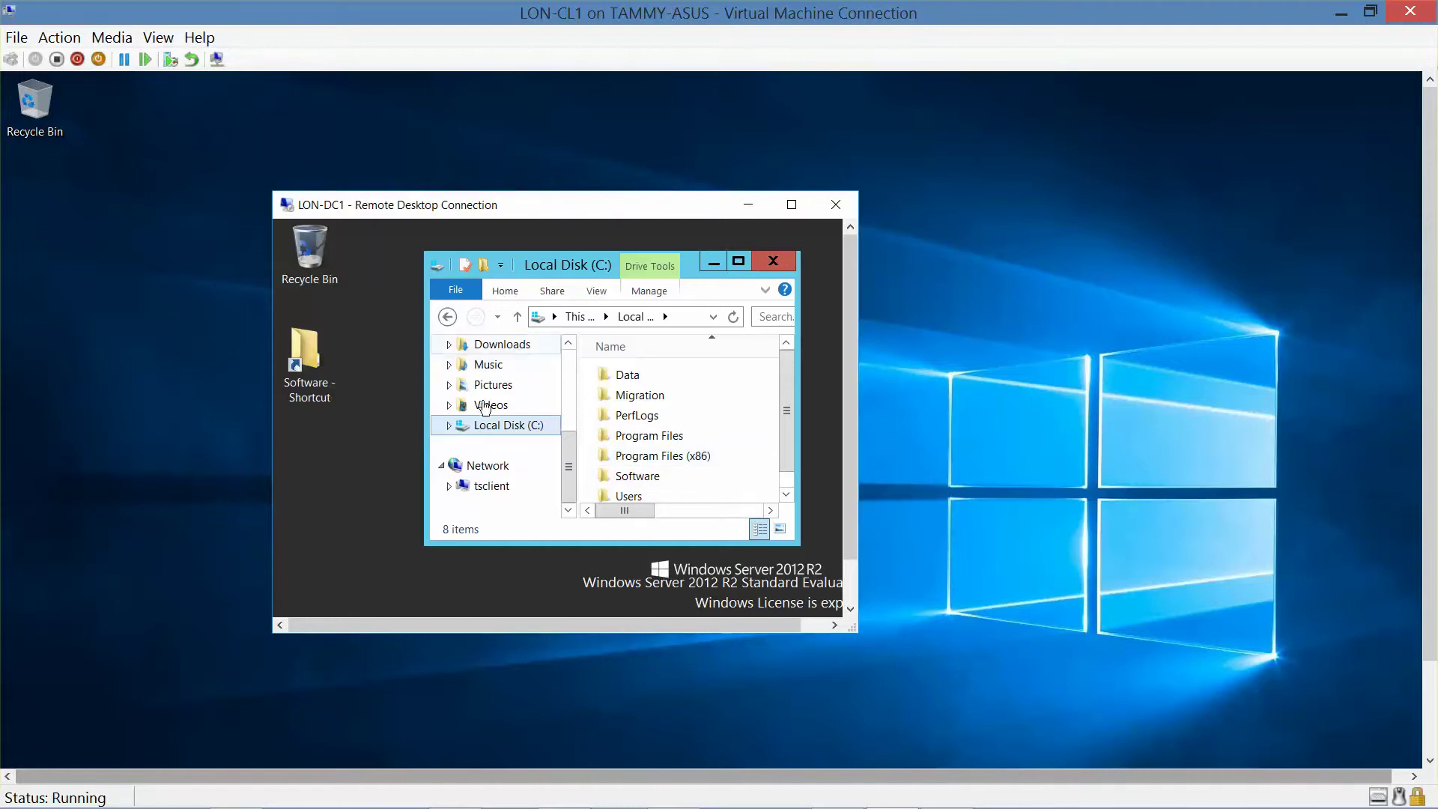
Close the Remote Desktop window and confirm disconnecting from LON-DC1.
click(836, 205)
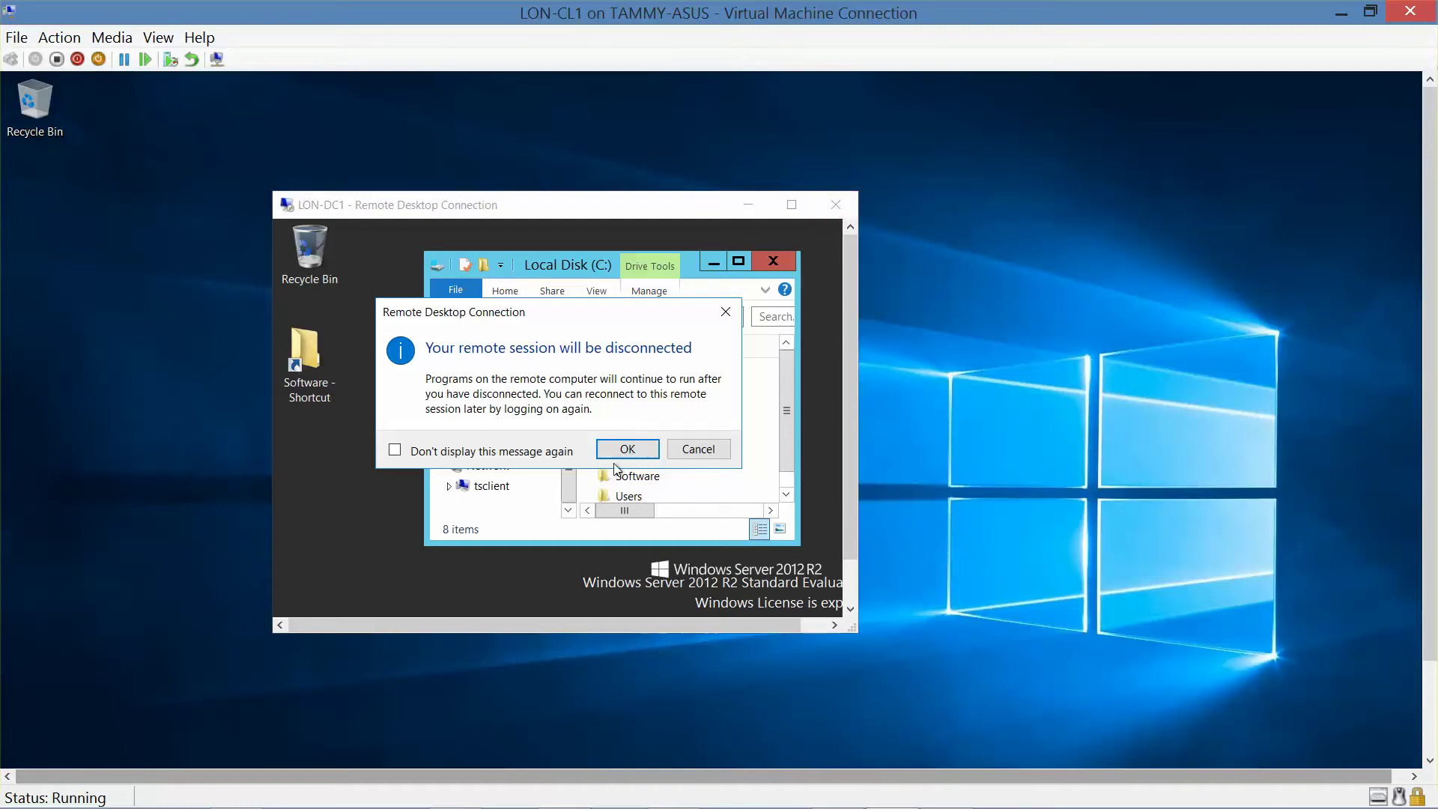
click(628, 450)
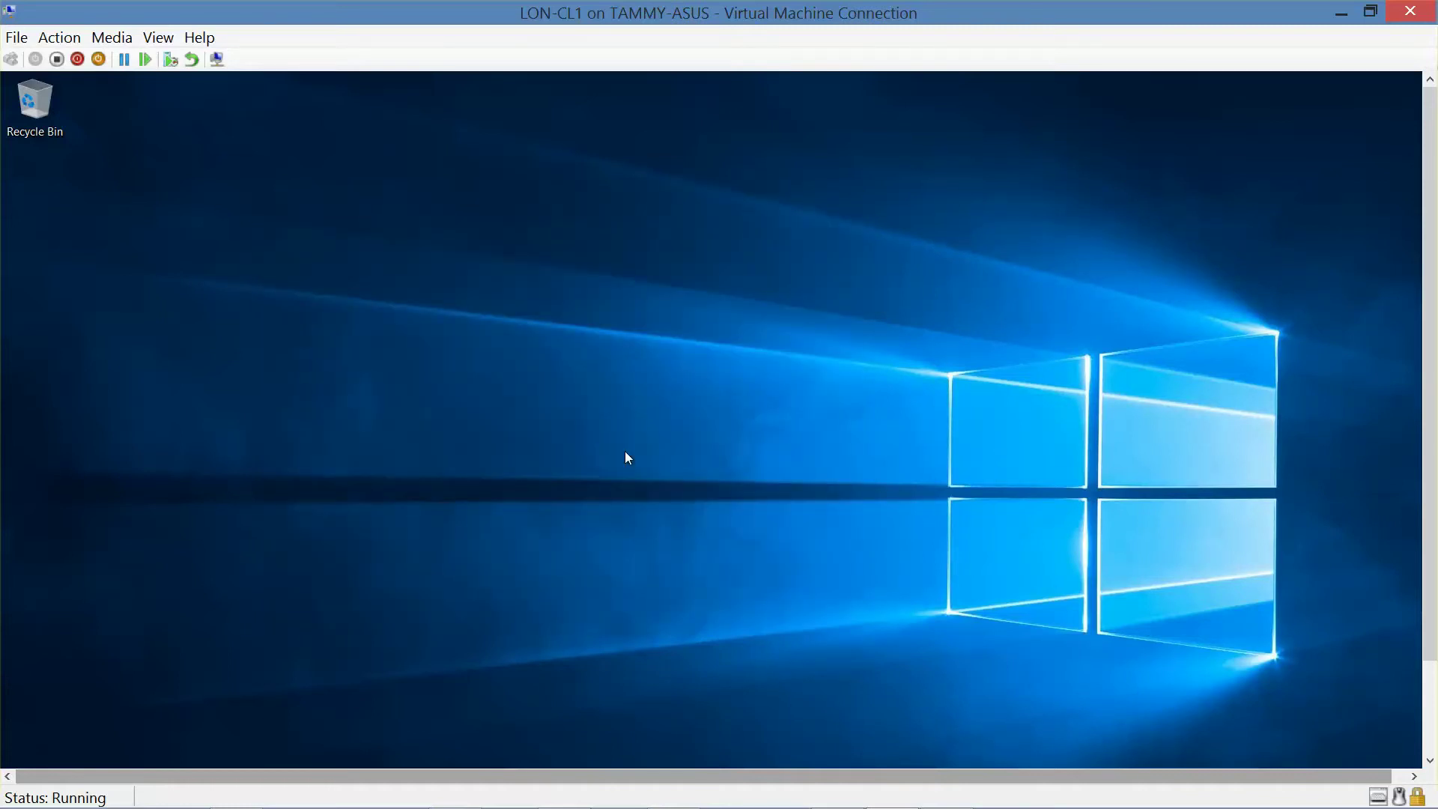